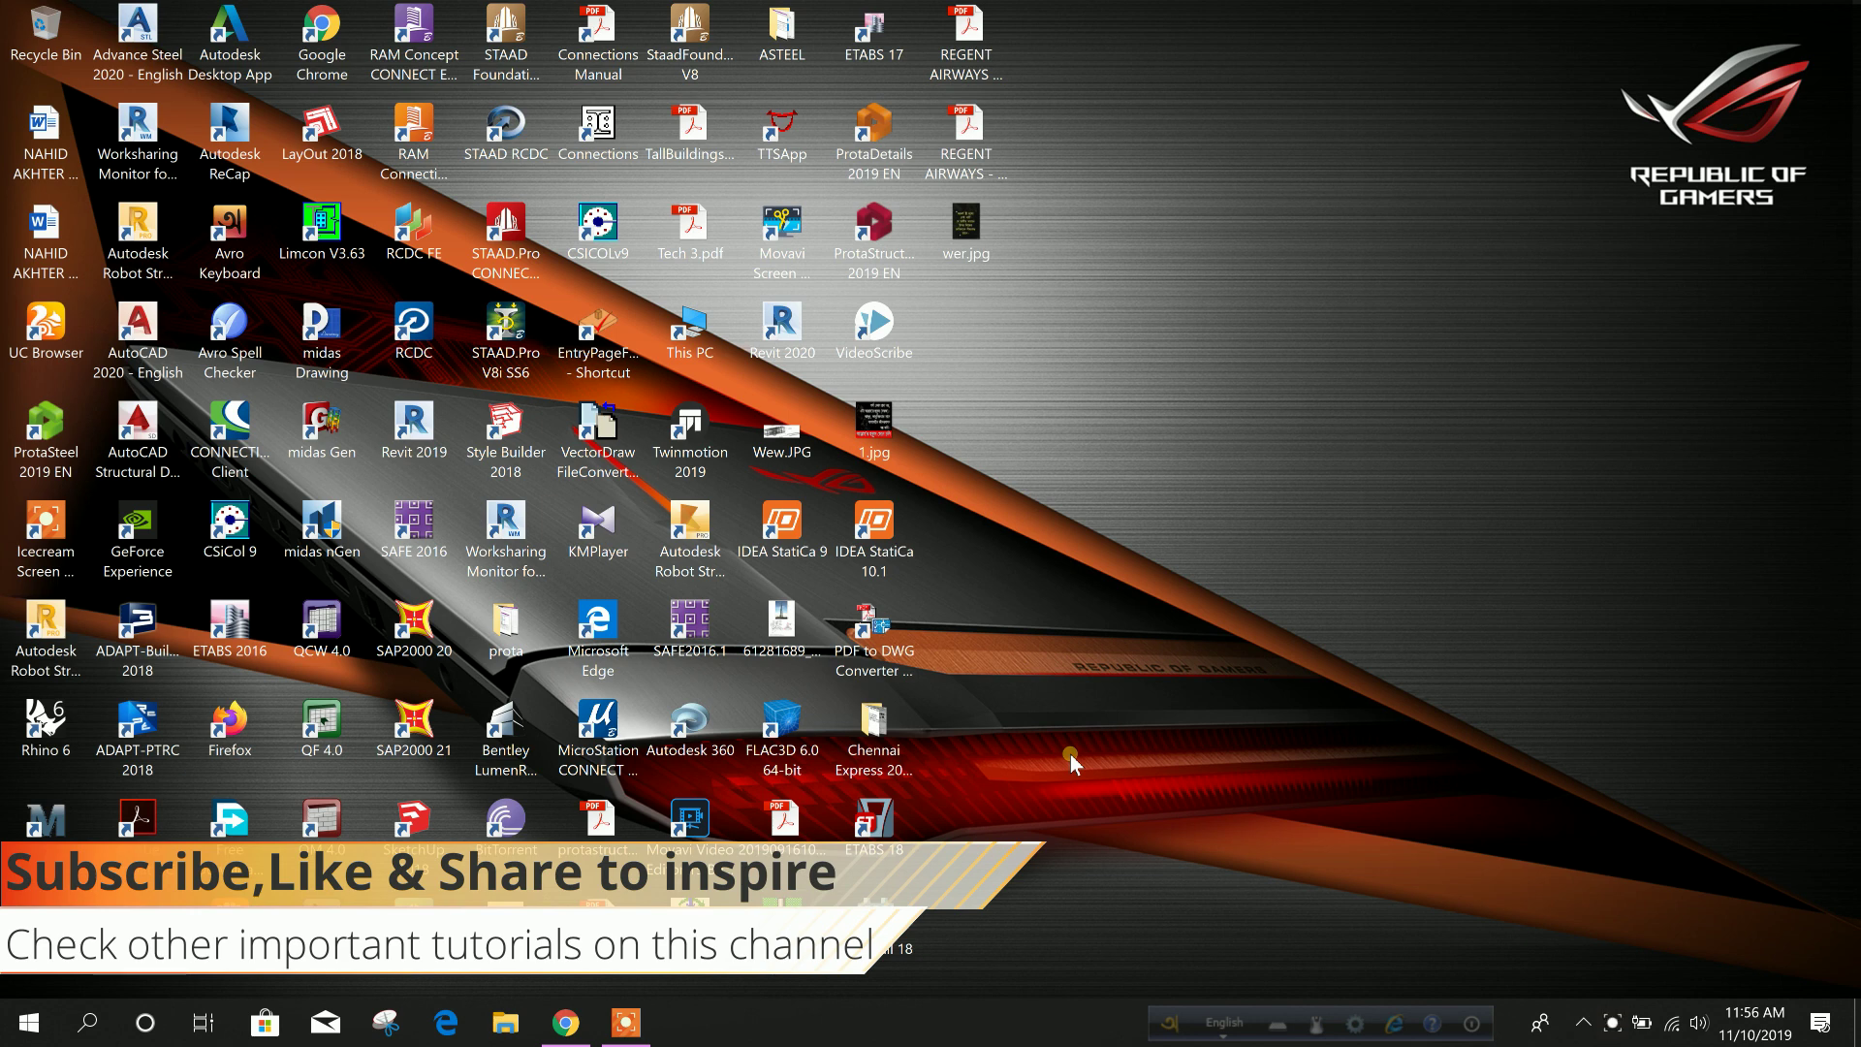
- Launch CSiDetail and start a new detailing project
right_click(878, 904)
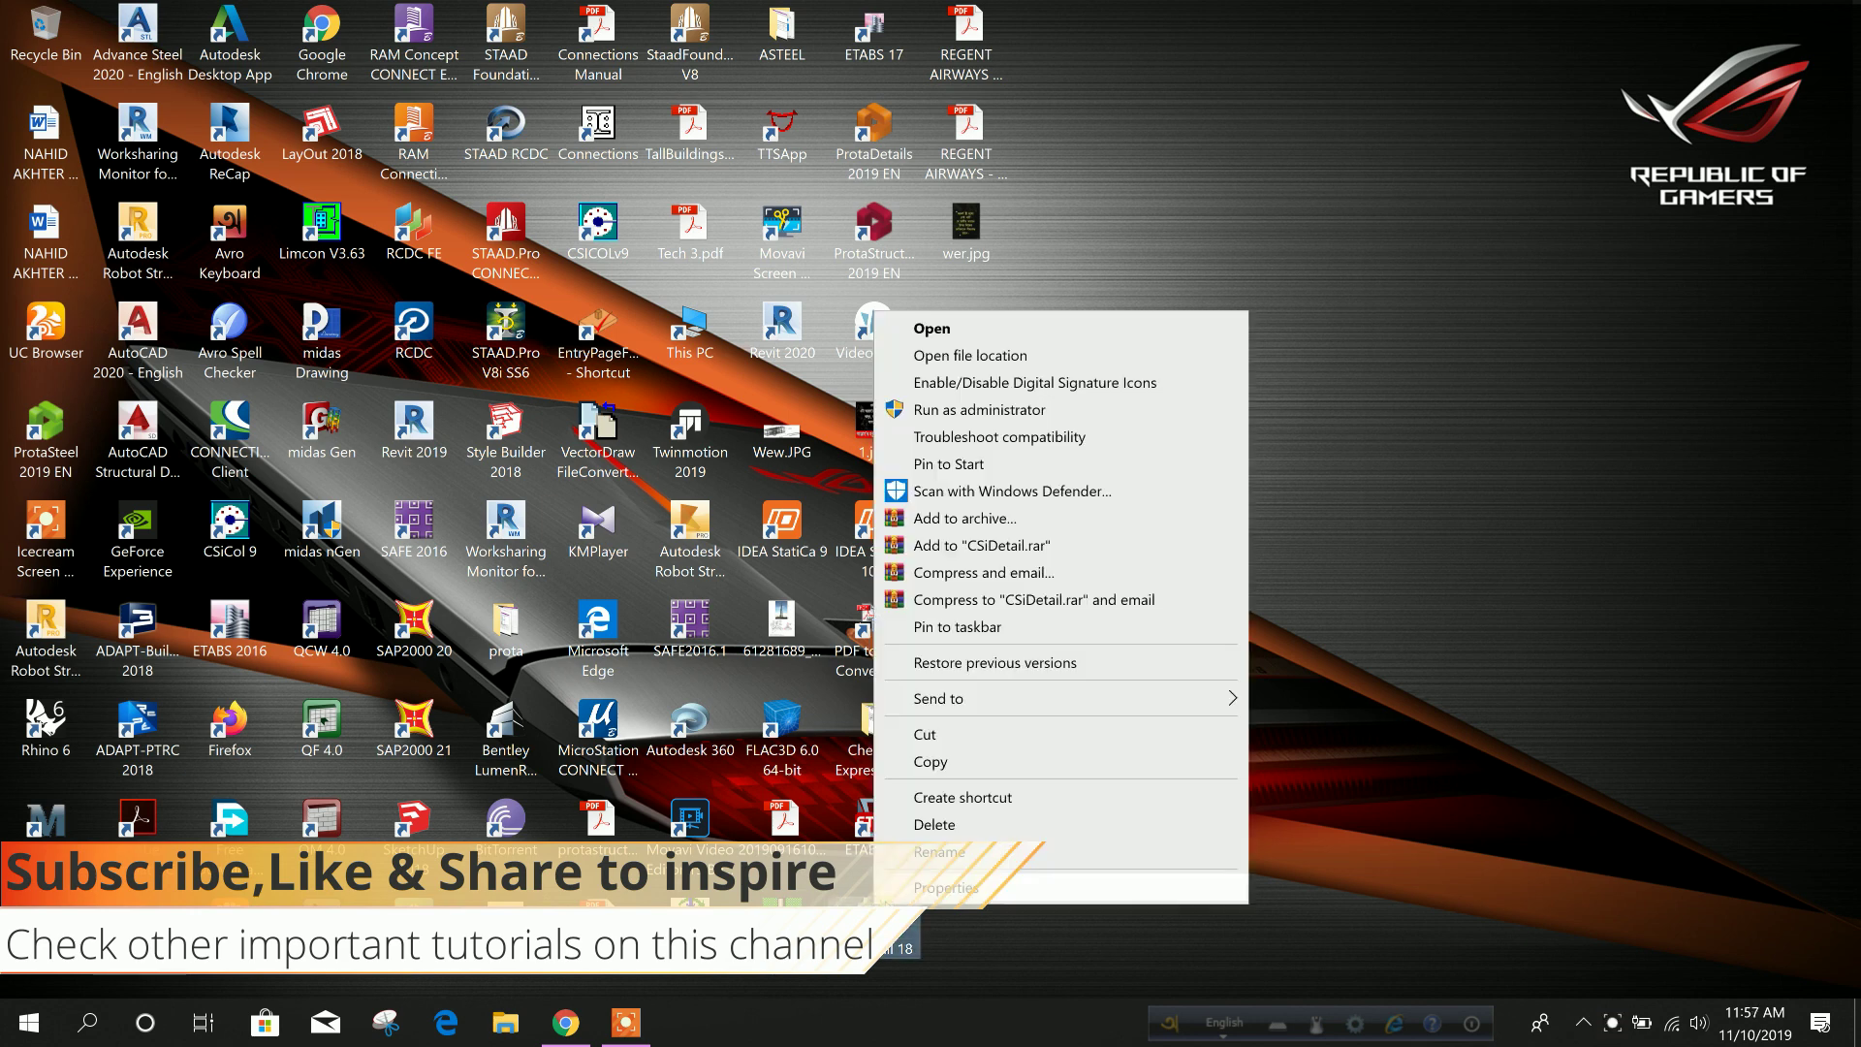
click(948, 327)
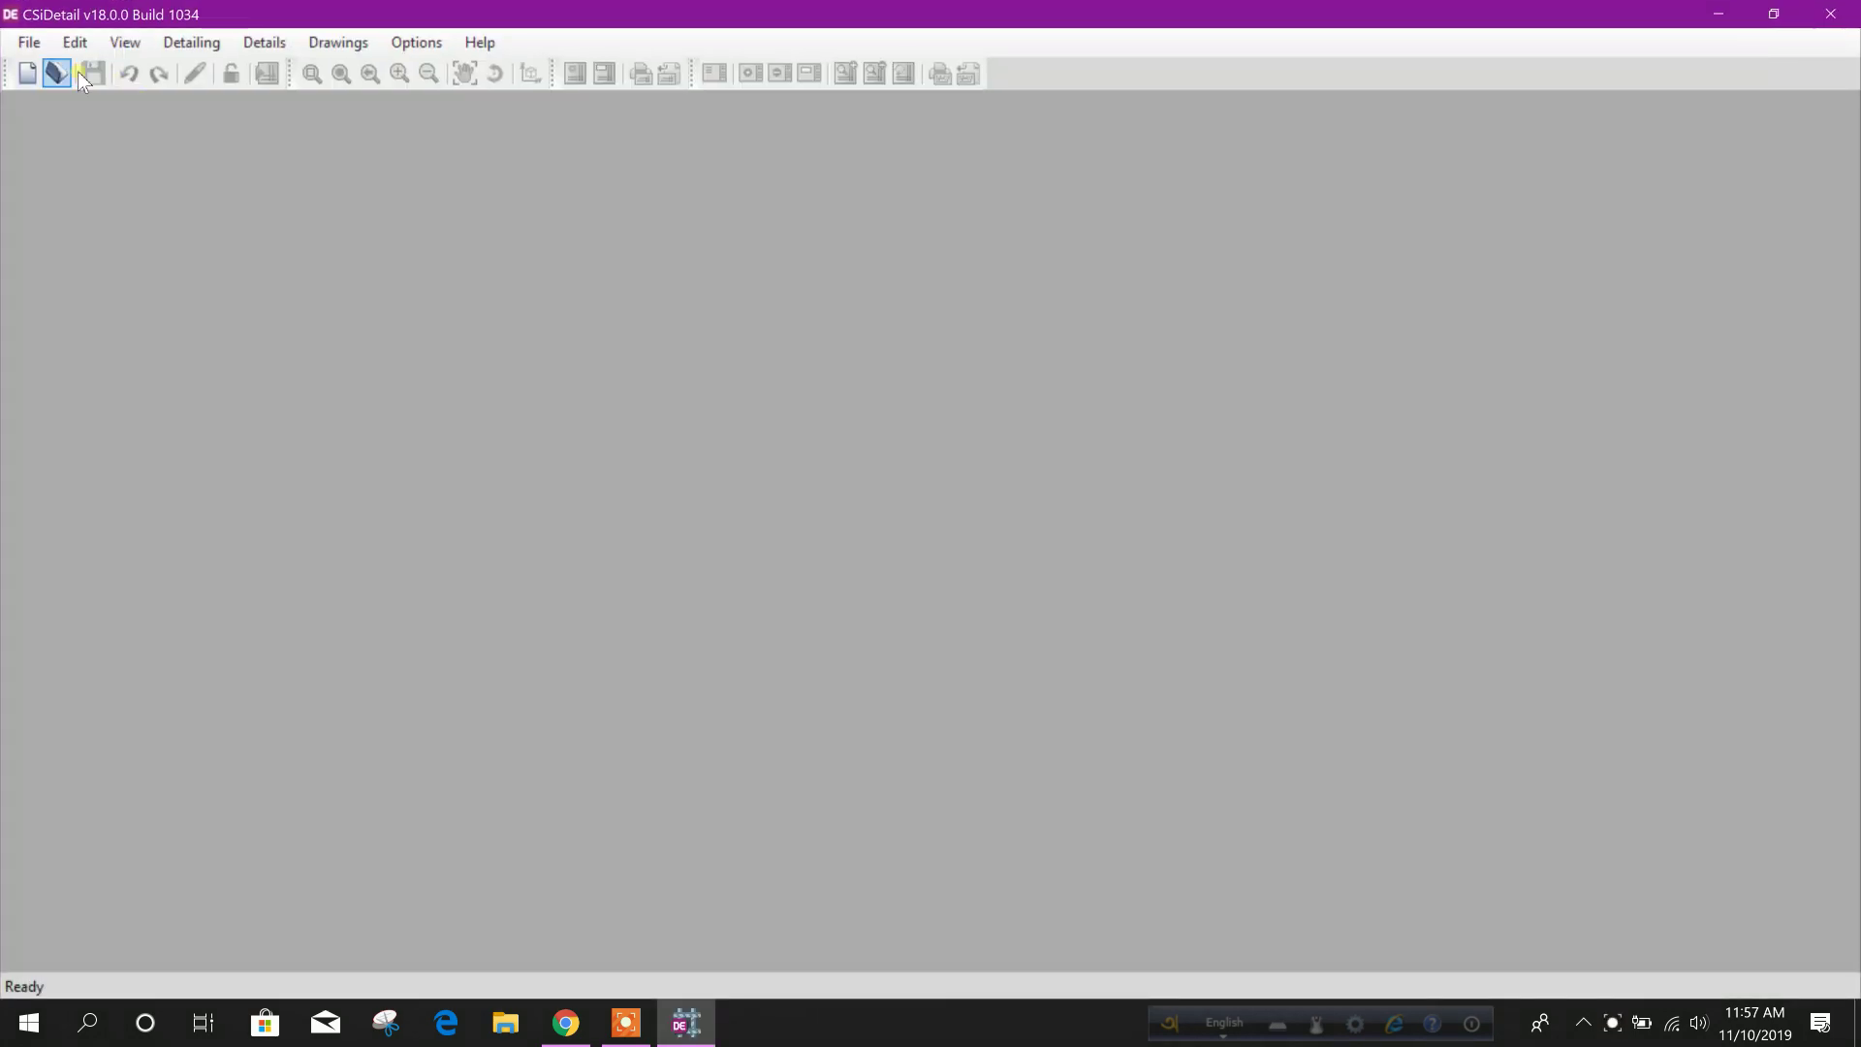
click(29, 42)
click(77, 67)
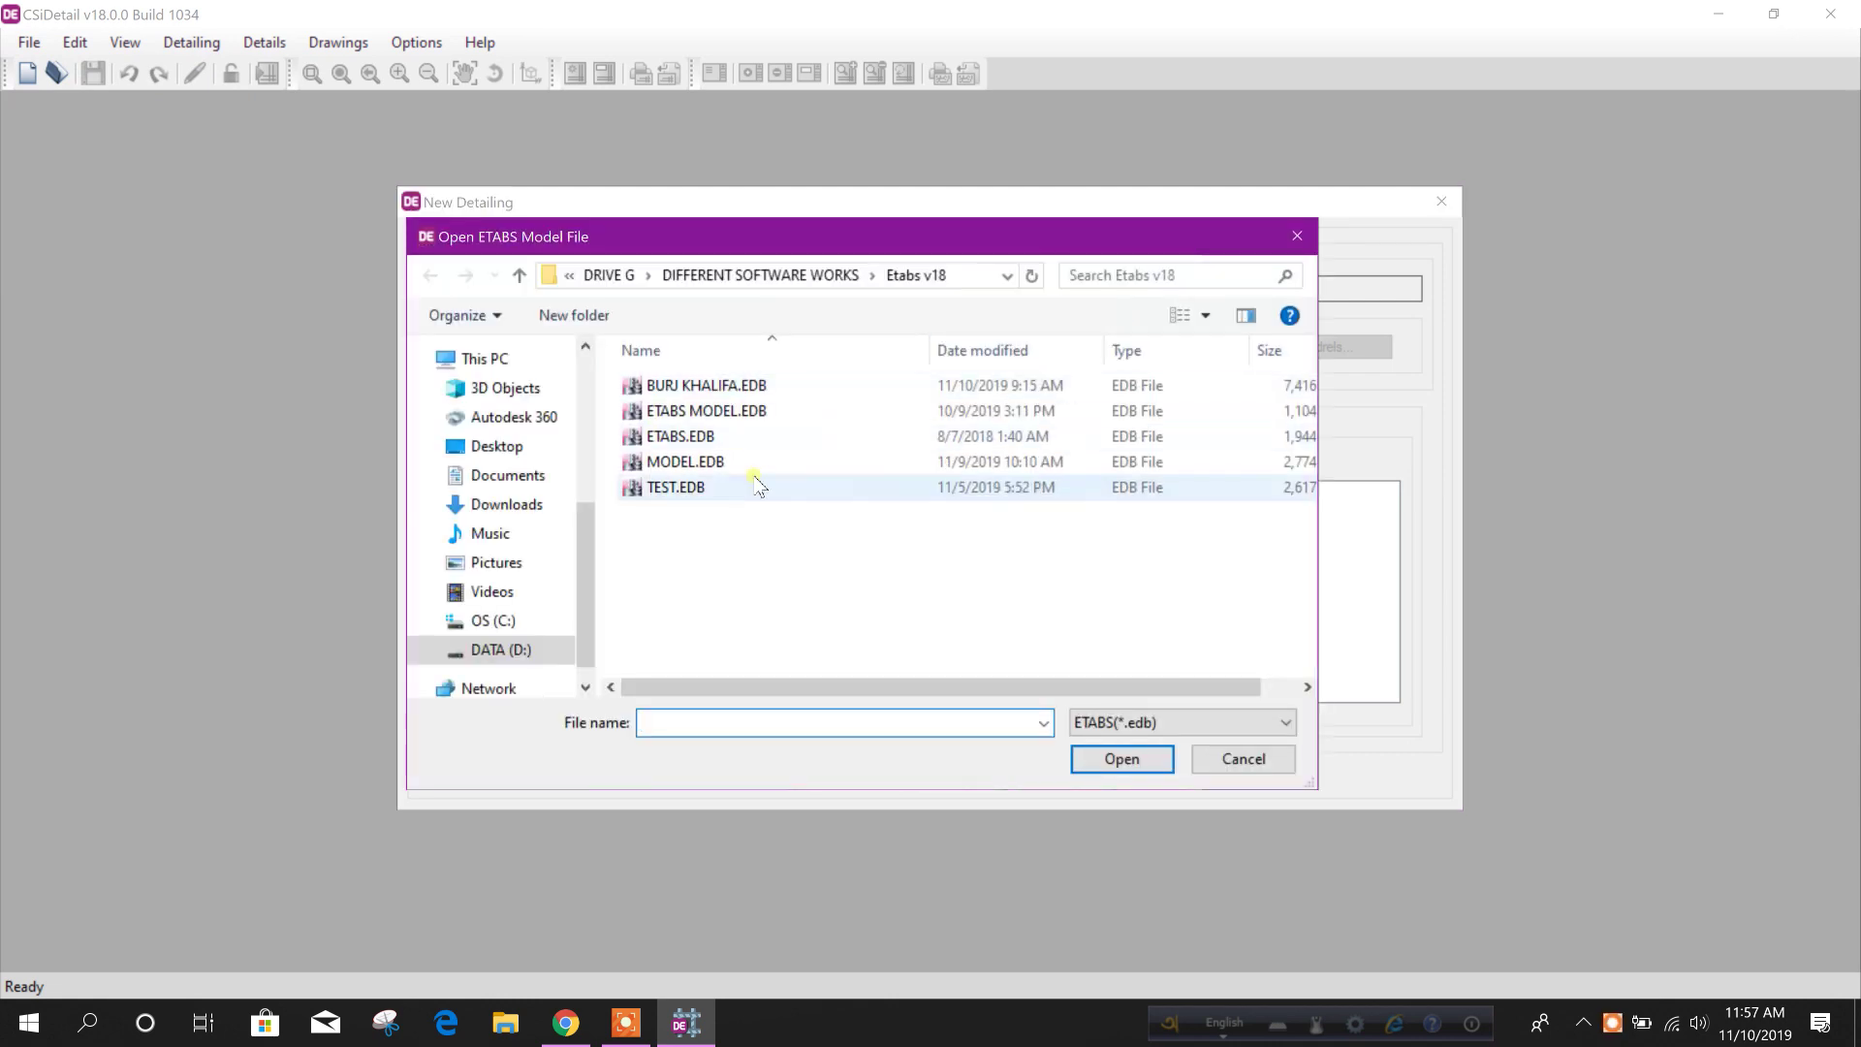
- Load MODEL.EDB as the ETABS model and dismiss the extraction warnings
drag(864, 234, 950, 160)
click(836, 386)
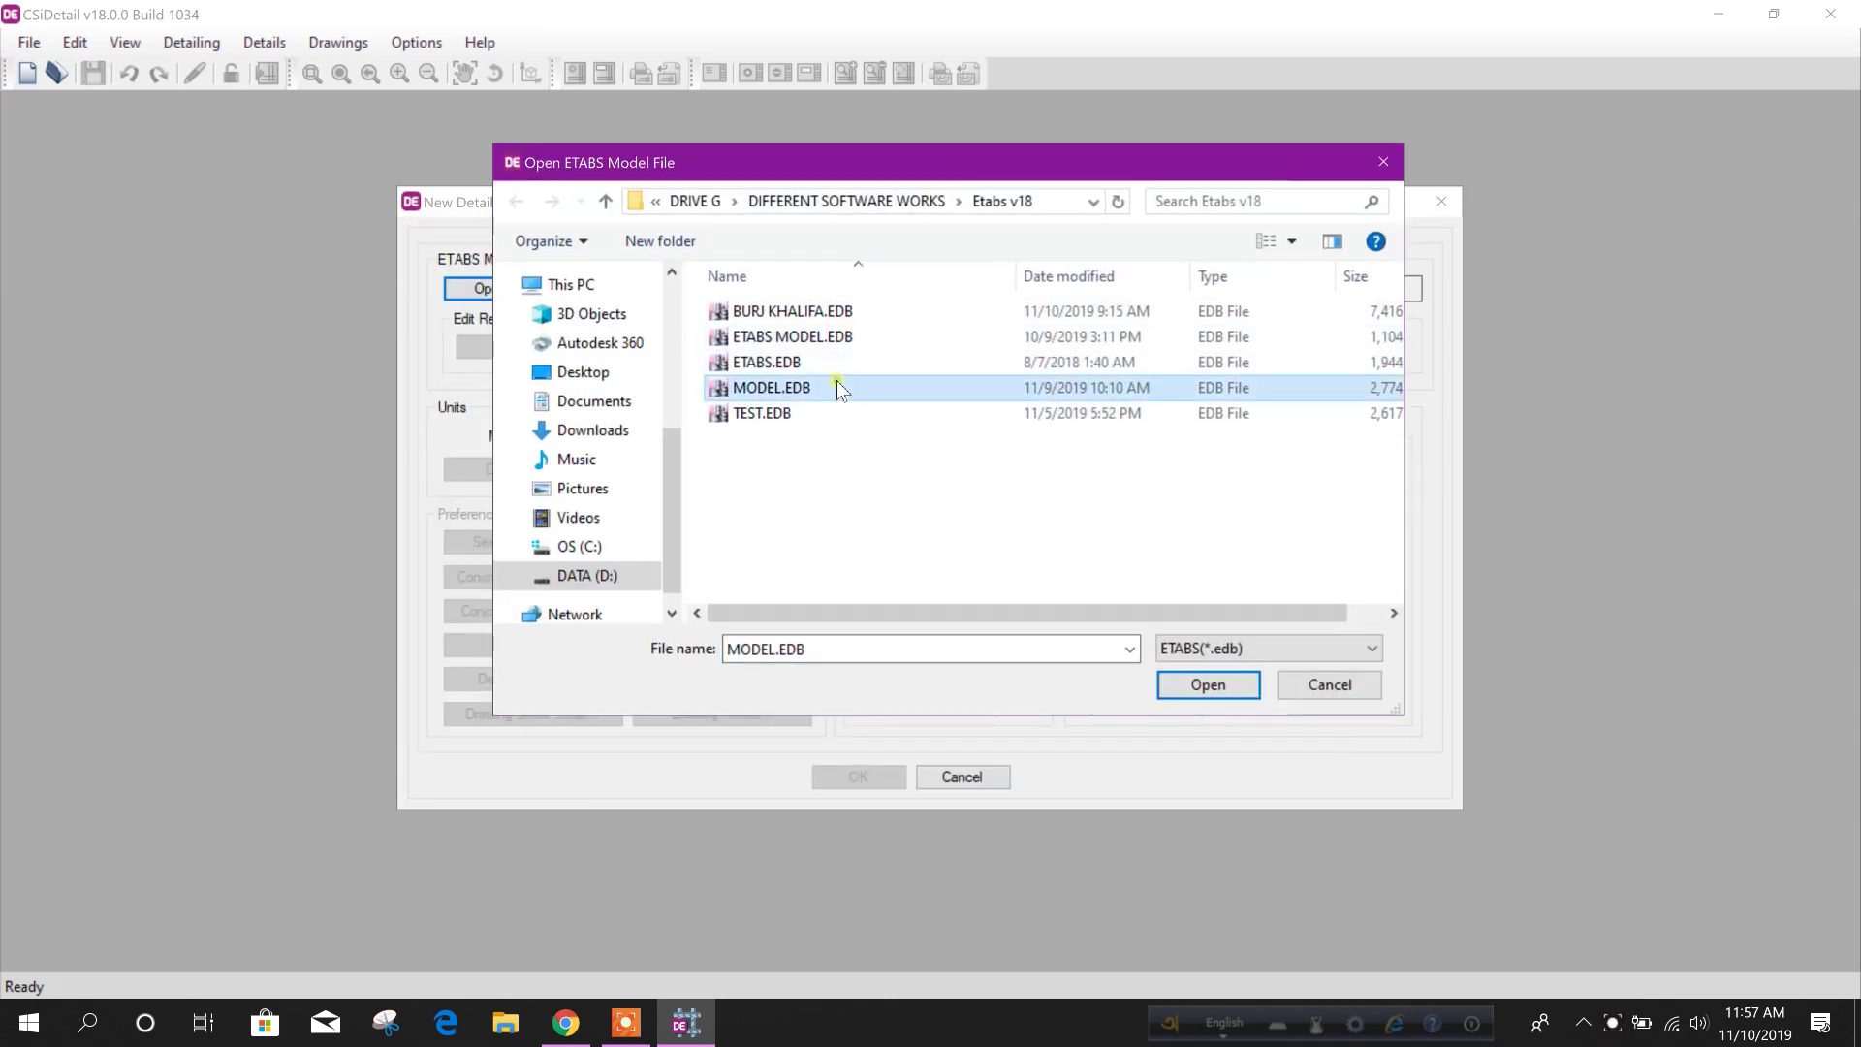
click(1207, 686)
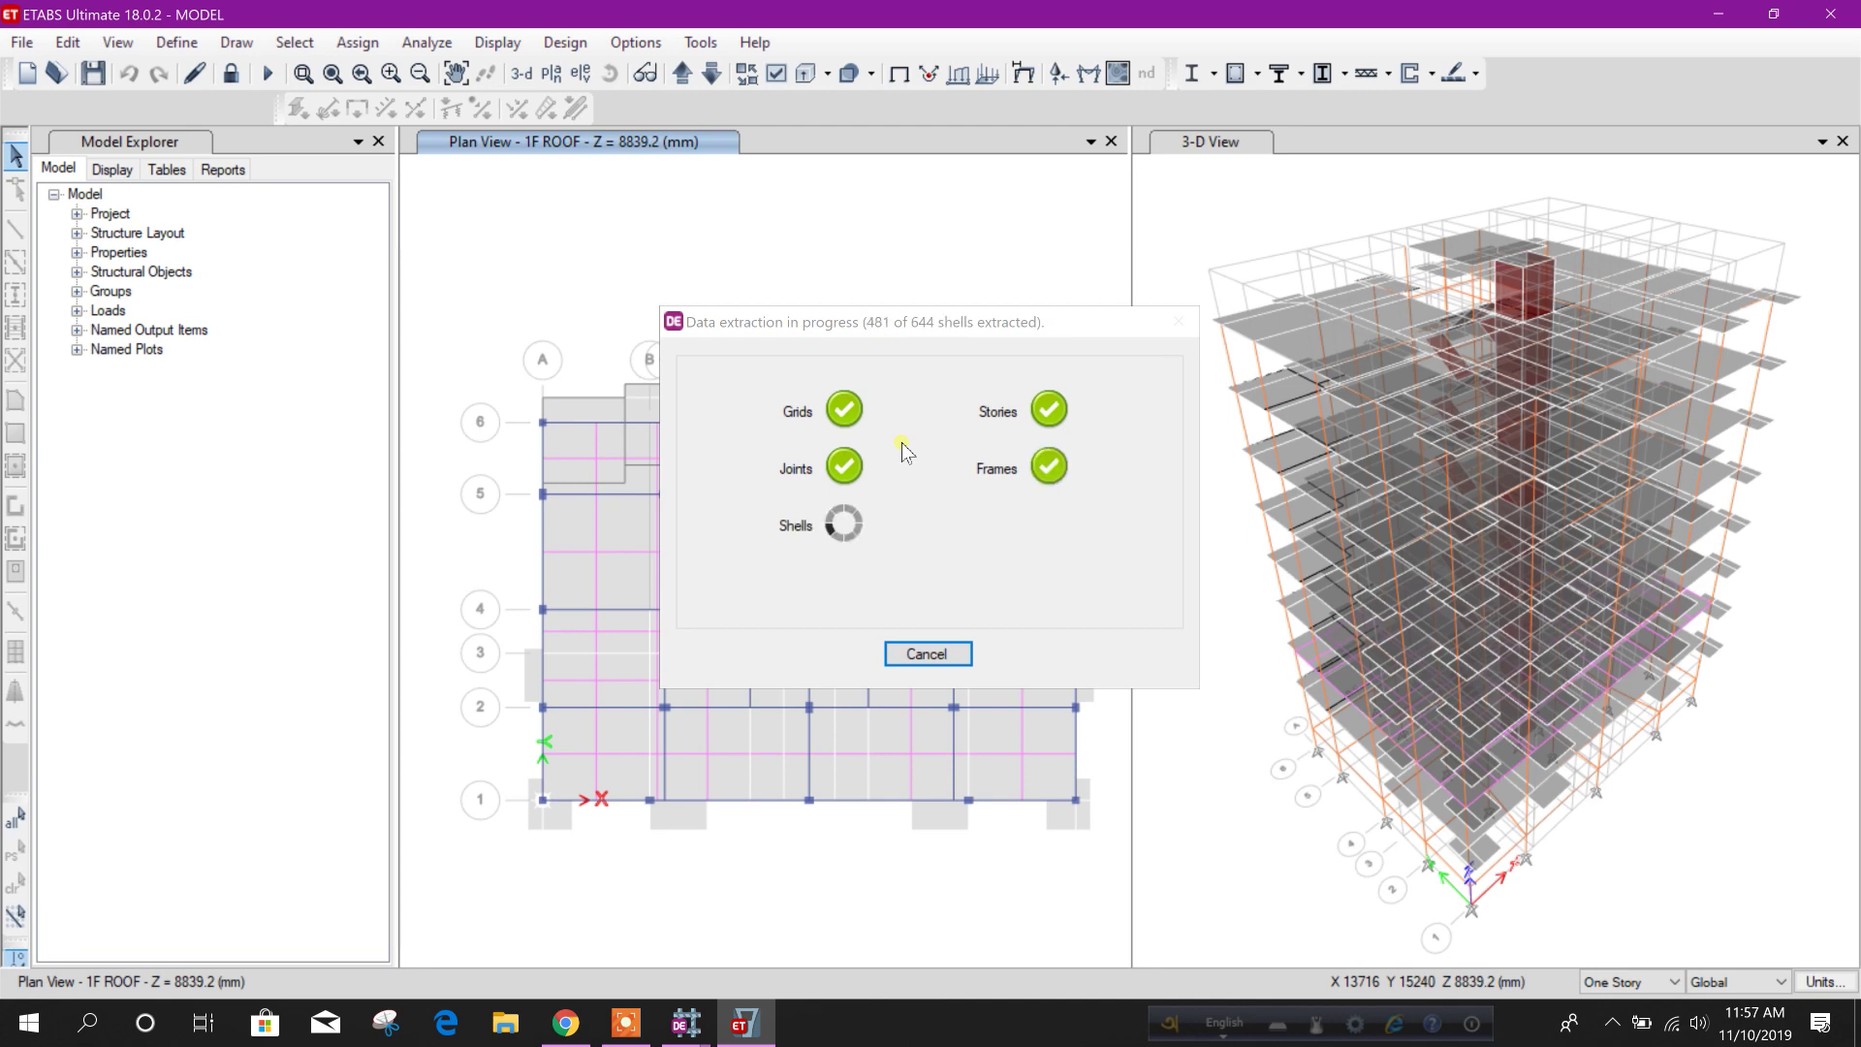
click(905, 687)
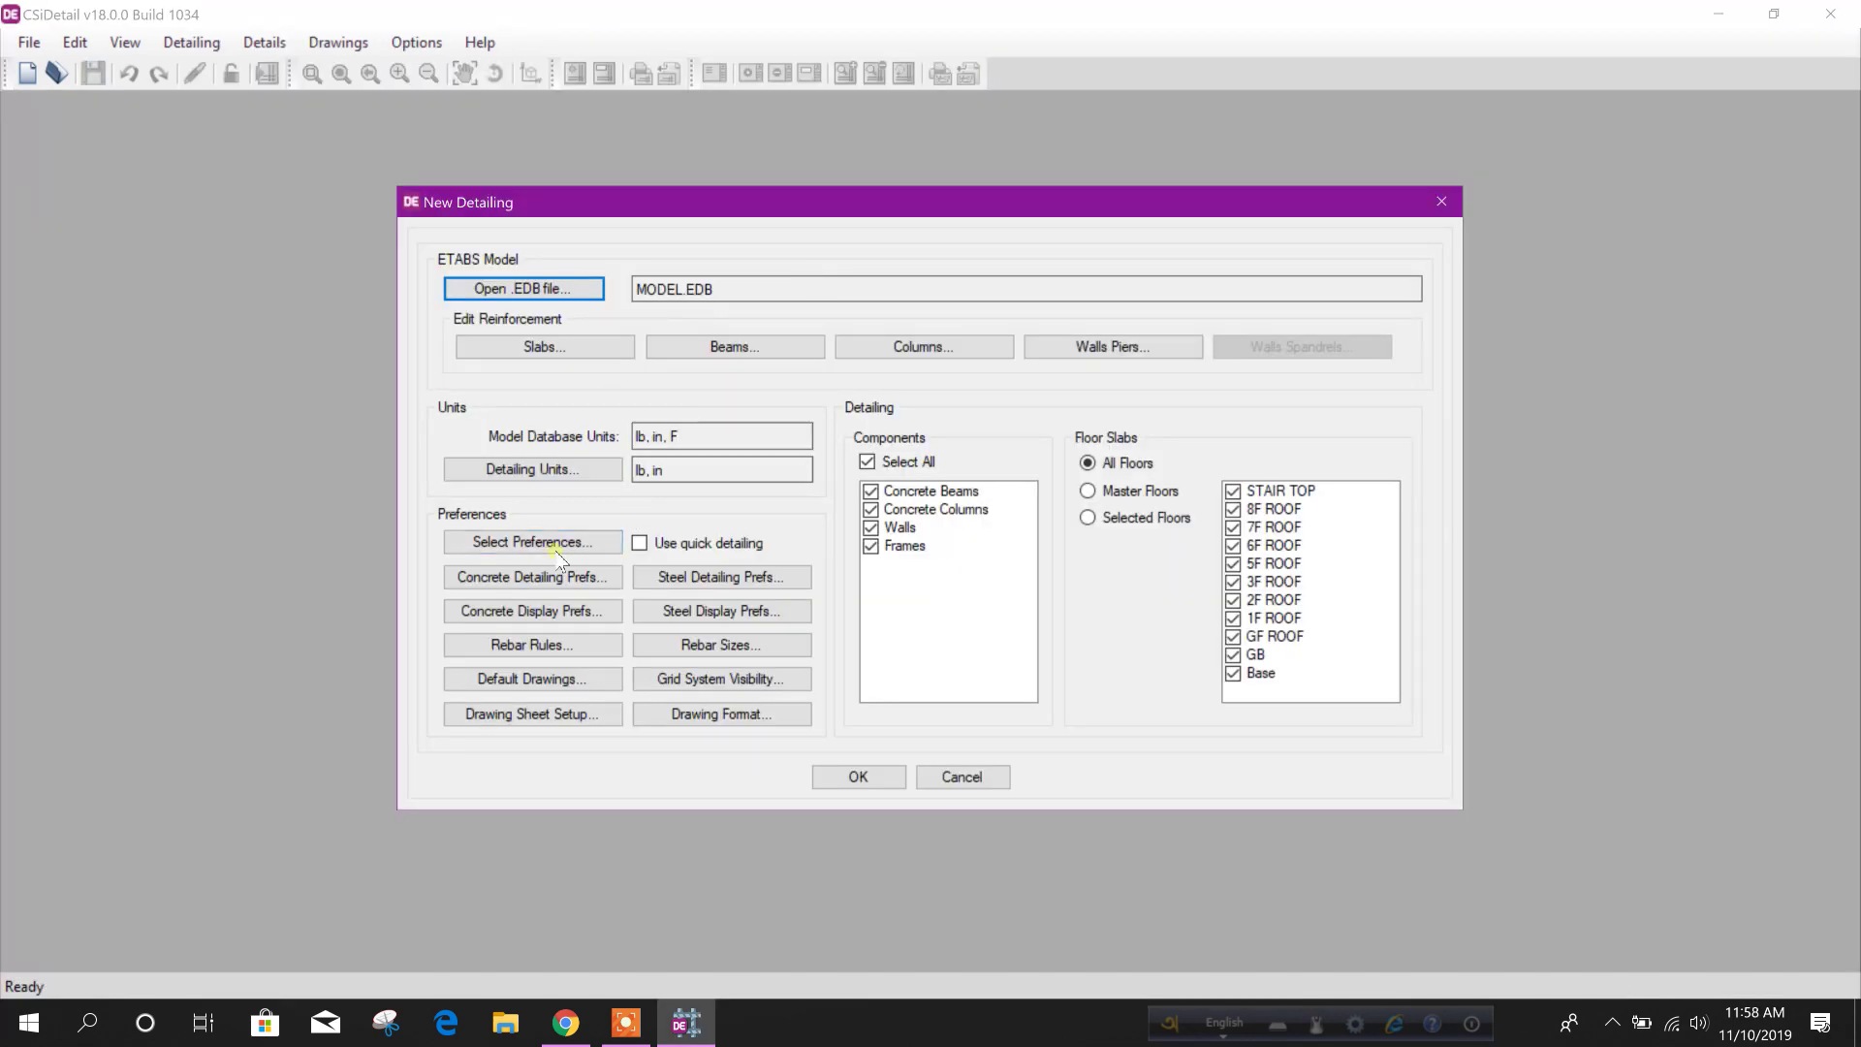
- Apply ACI-318-14 standard preferences and run detailing for the 1F ROOF floor only
click(574, 550)
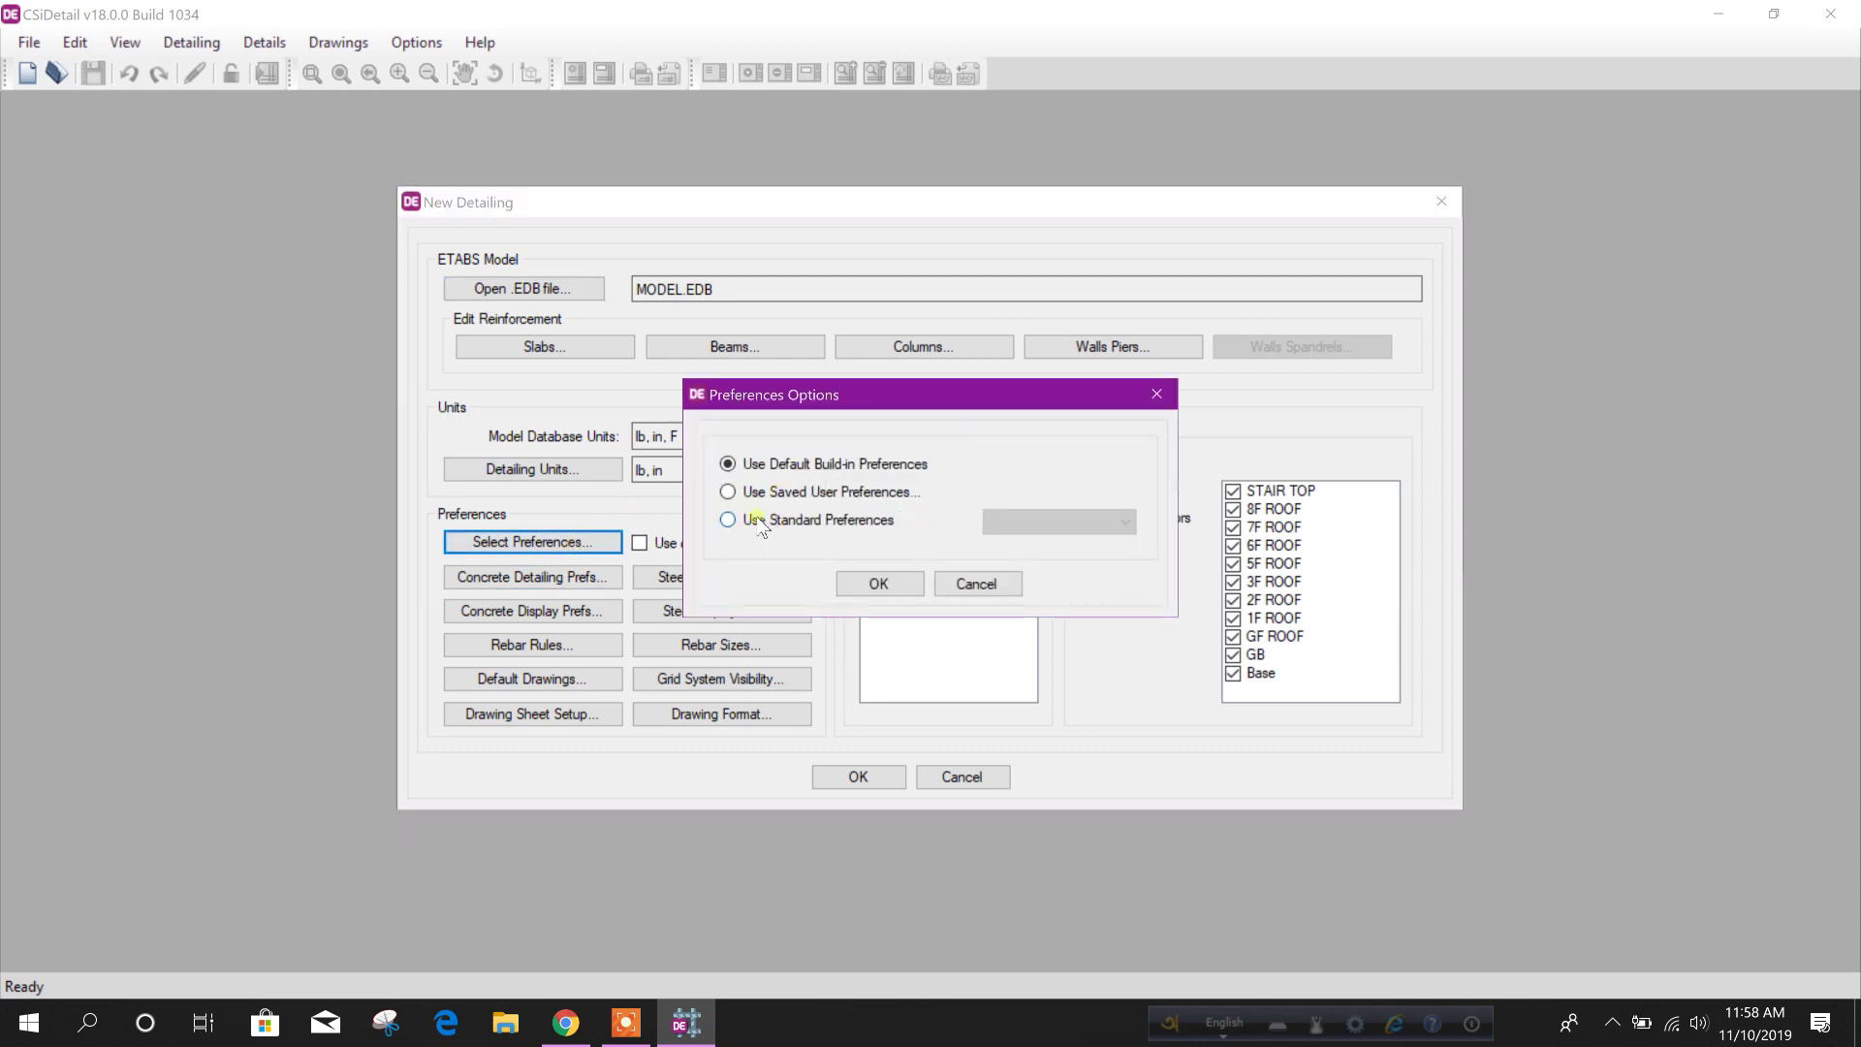
click(728, 519)
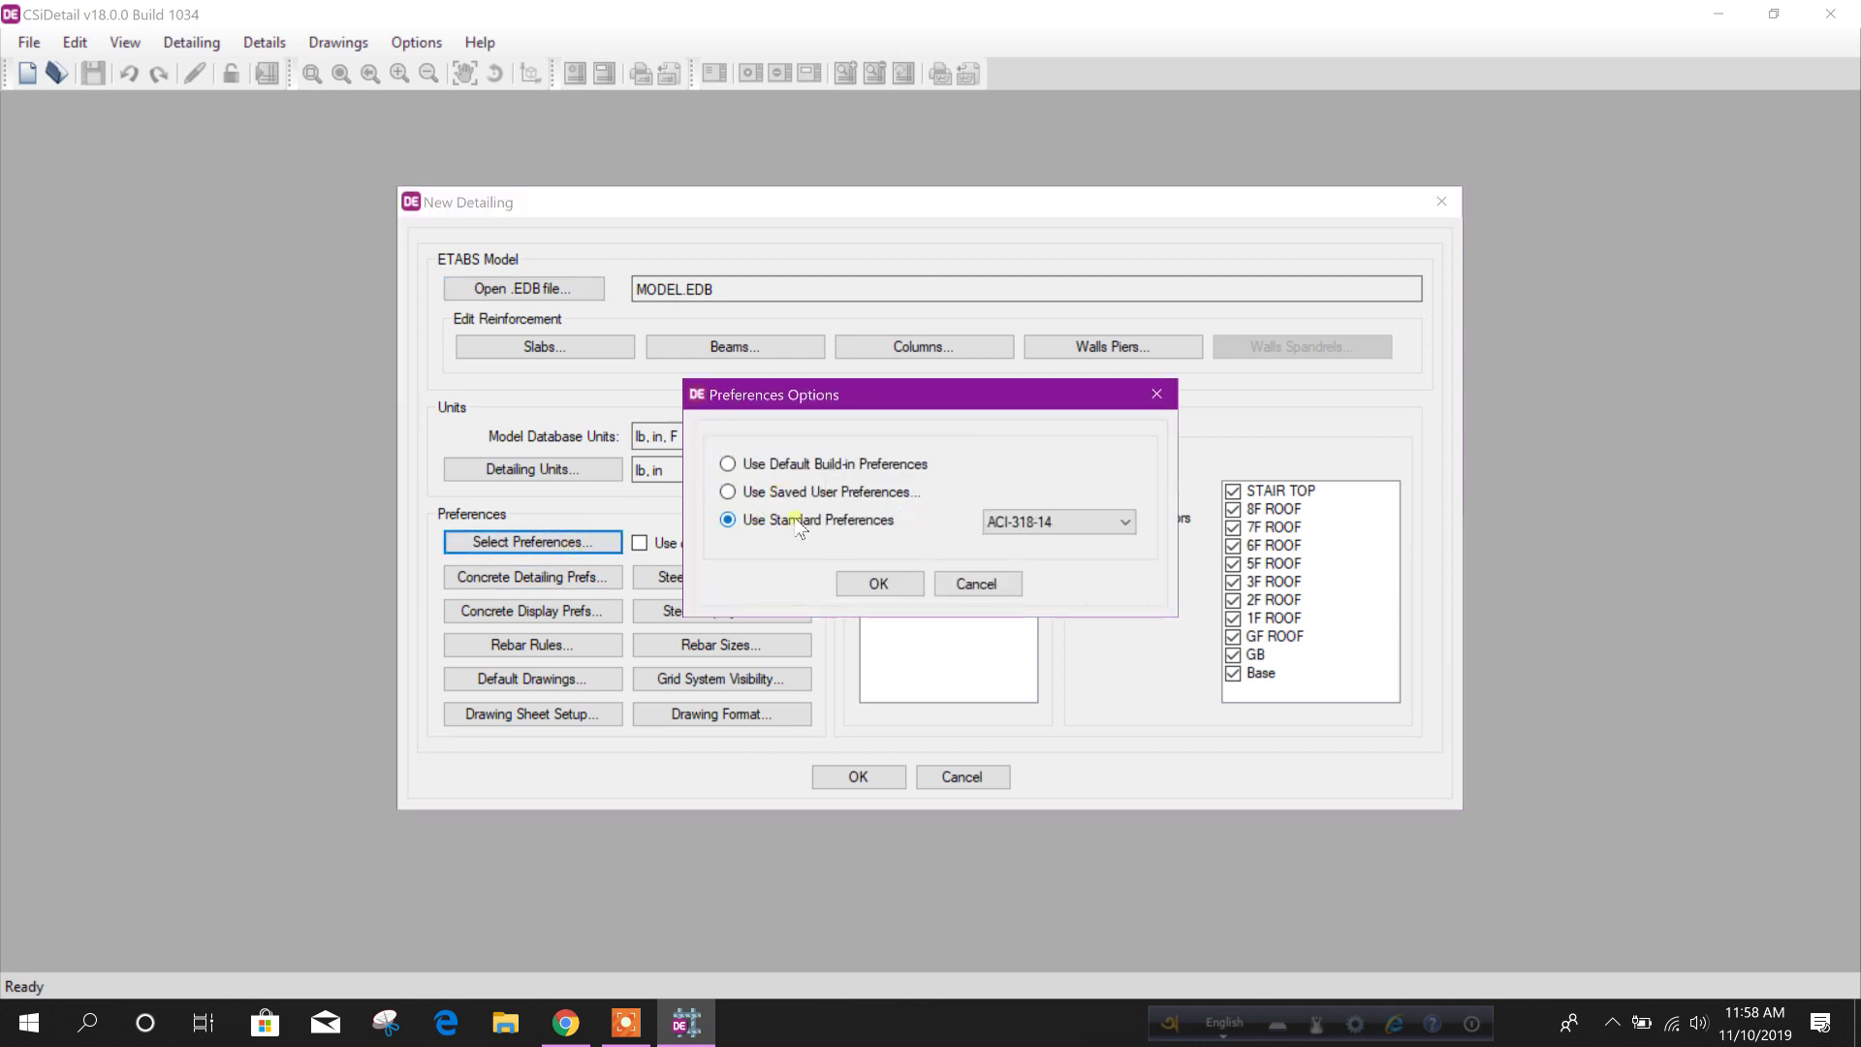
click(901, 586)
click(1087, 519)
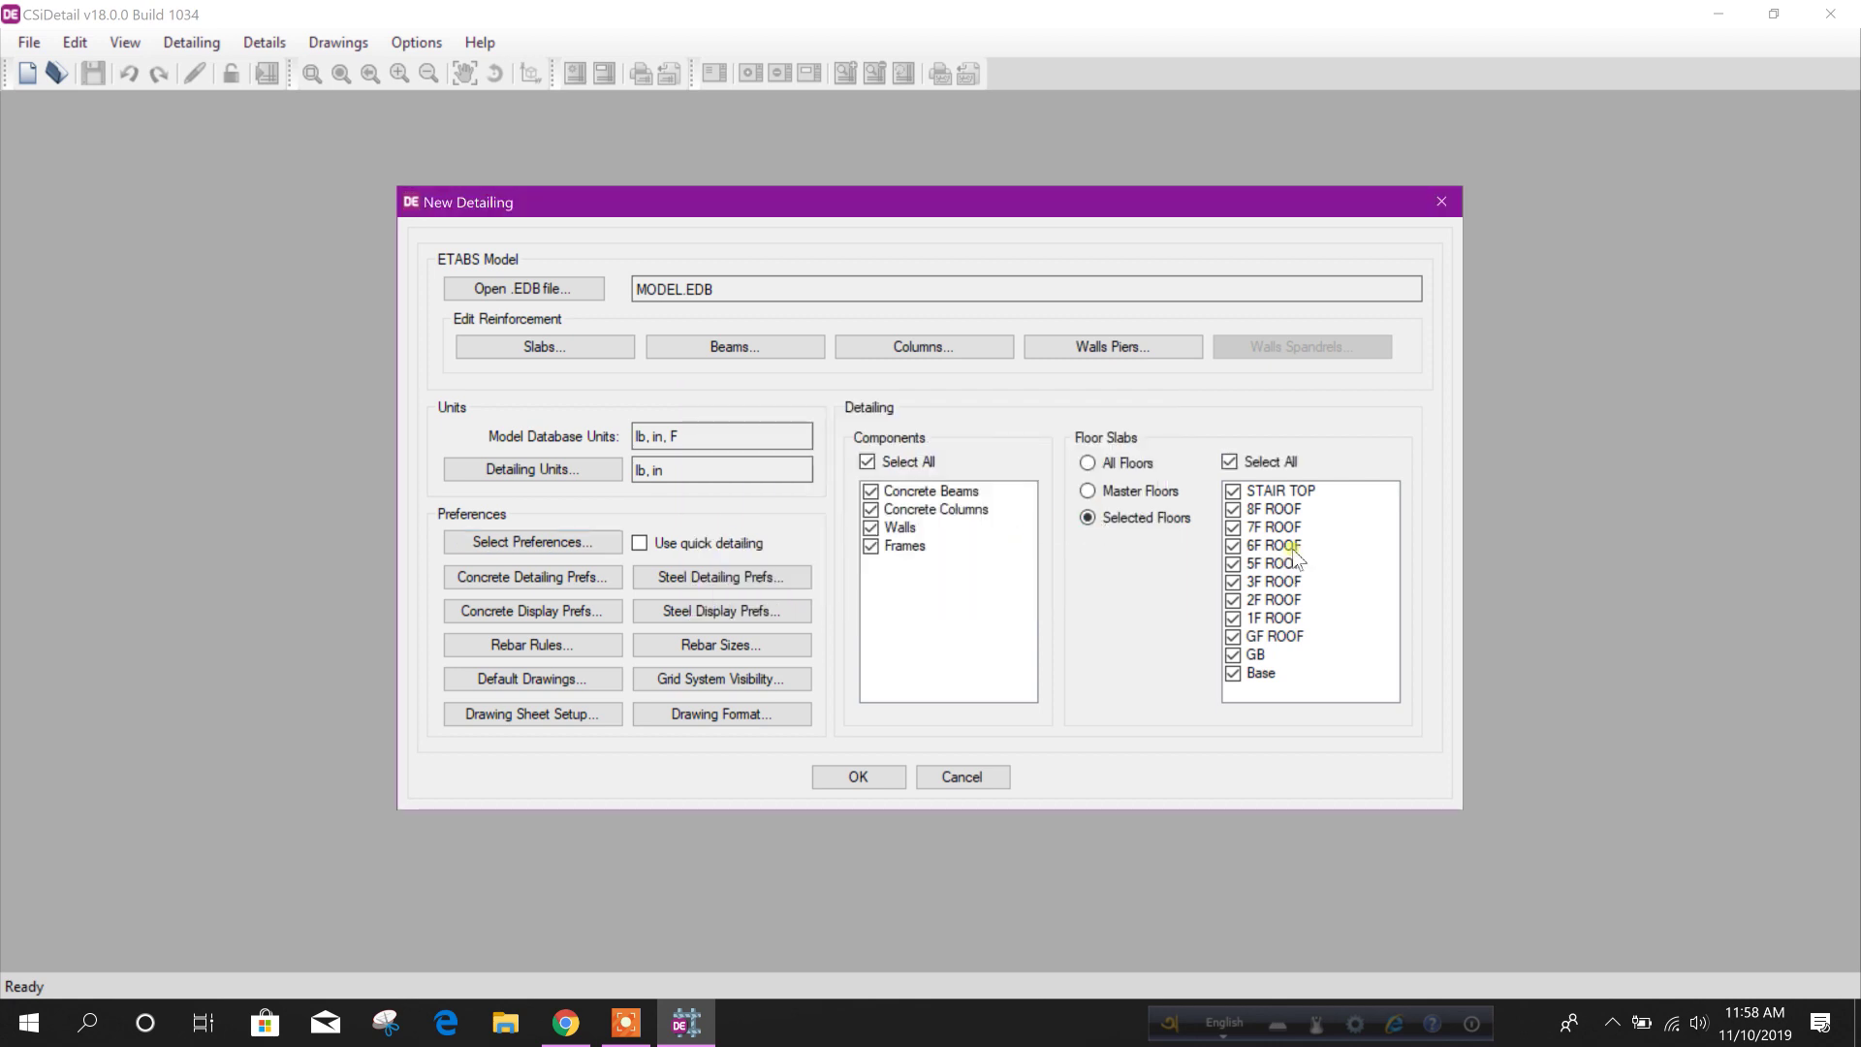
click(1235, 620)
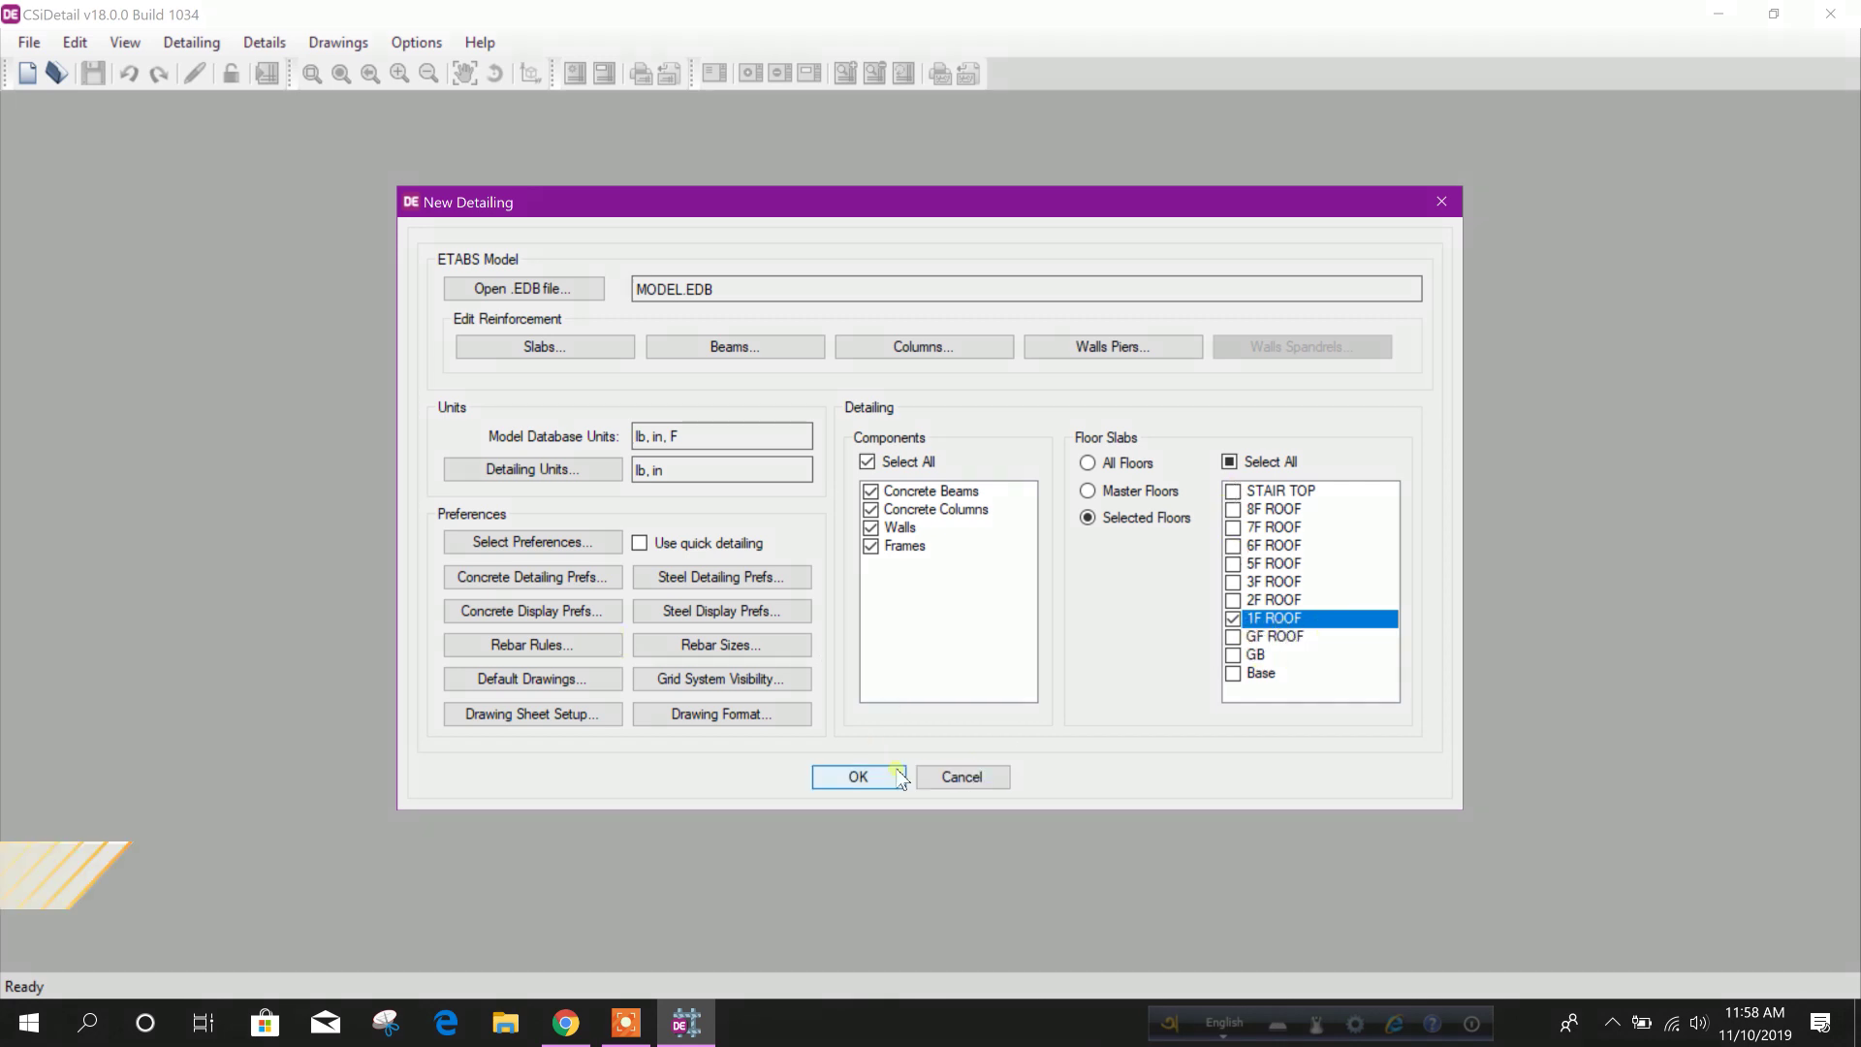
click(857, 776)
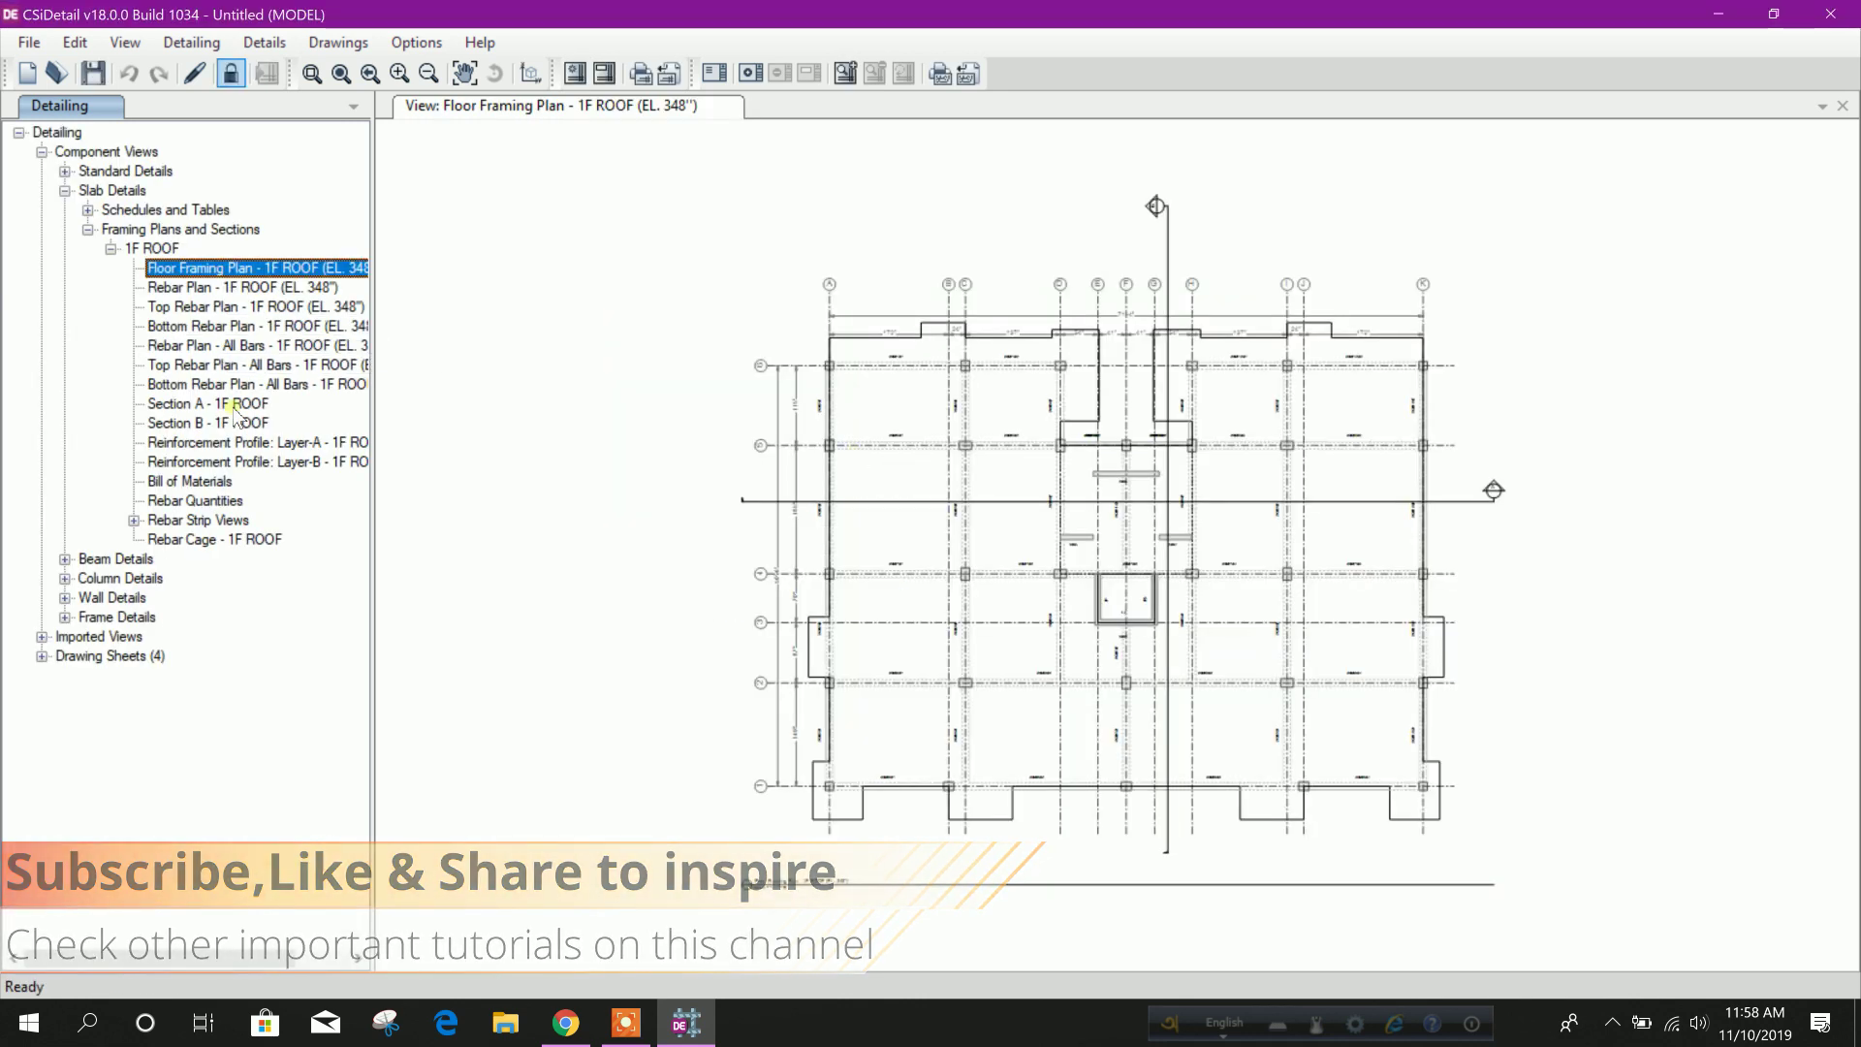
- Show the 1F ROOF top rebar plan and send the rebar cage model to the 3D viewer
click(232, 306)
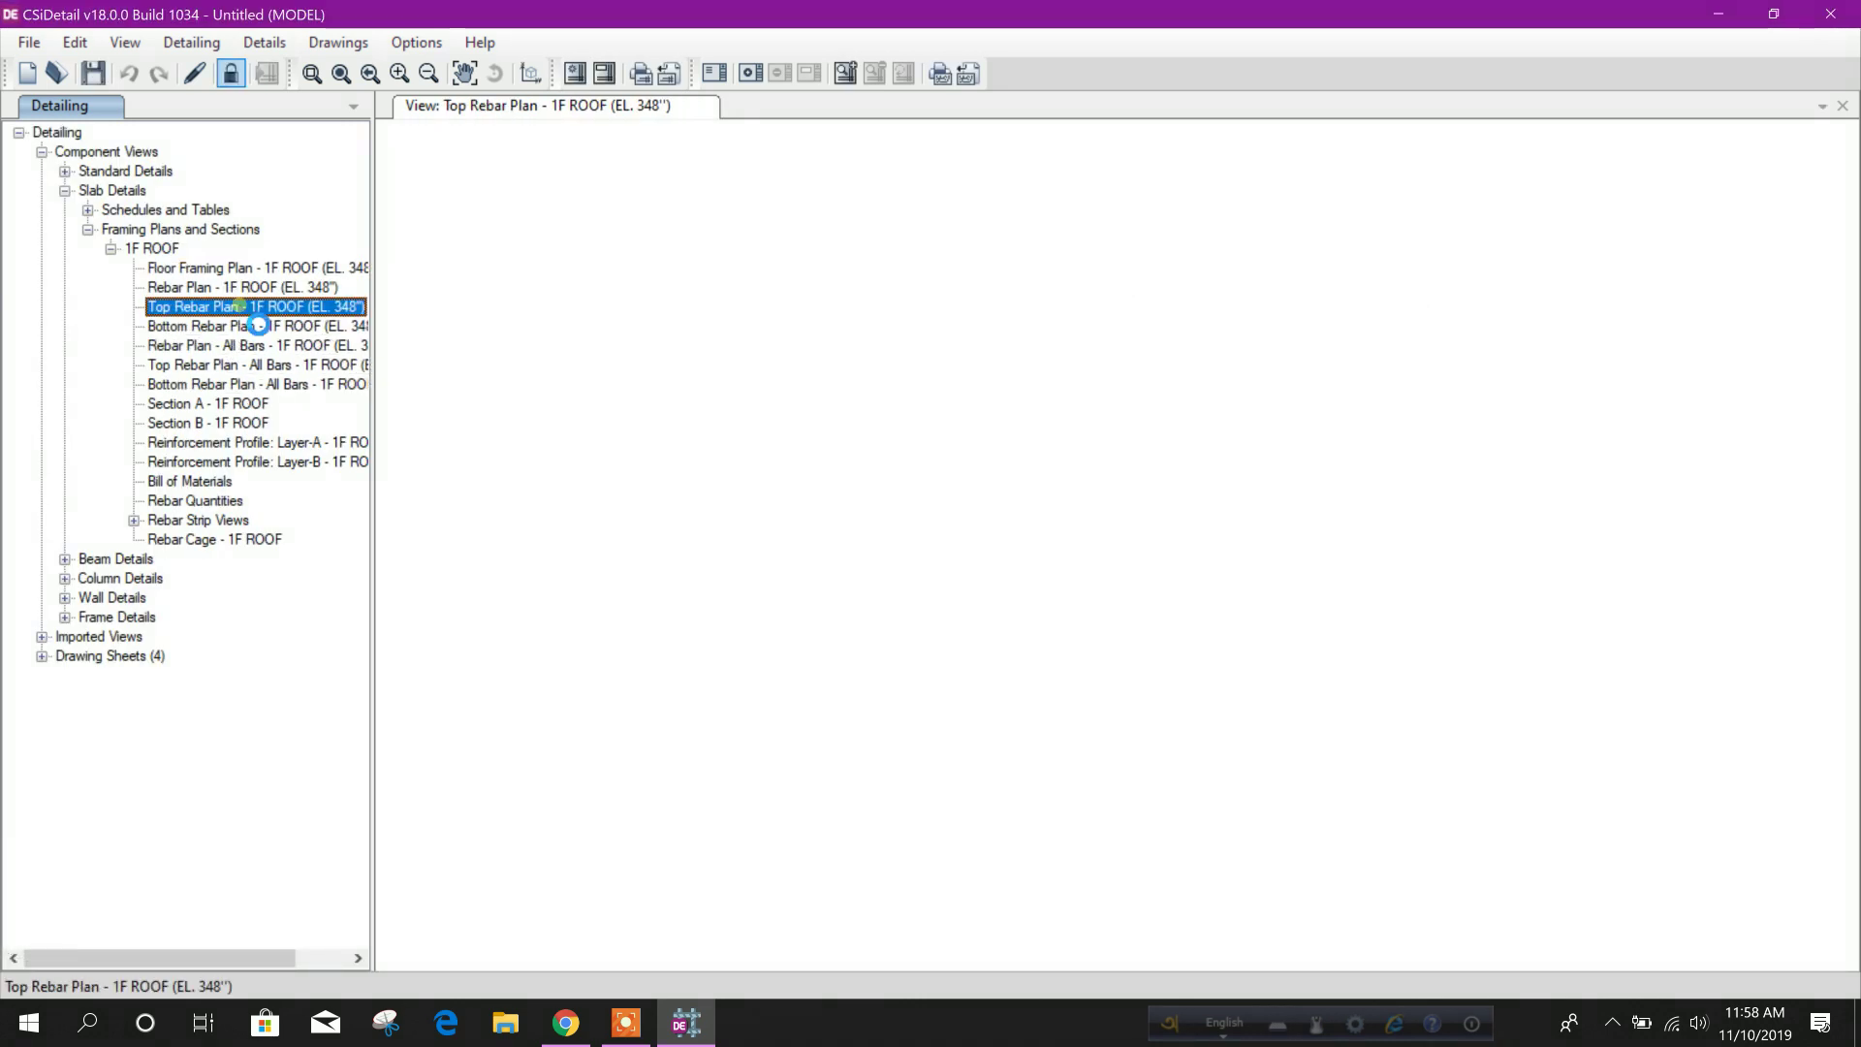
click(65, 190)
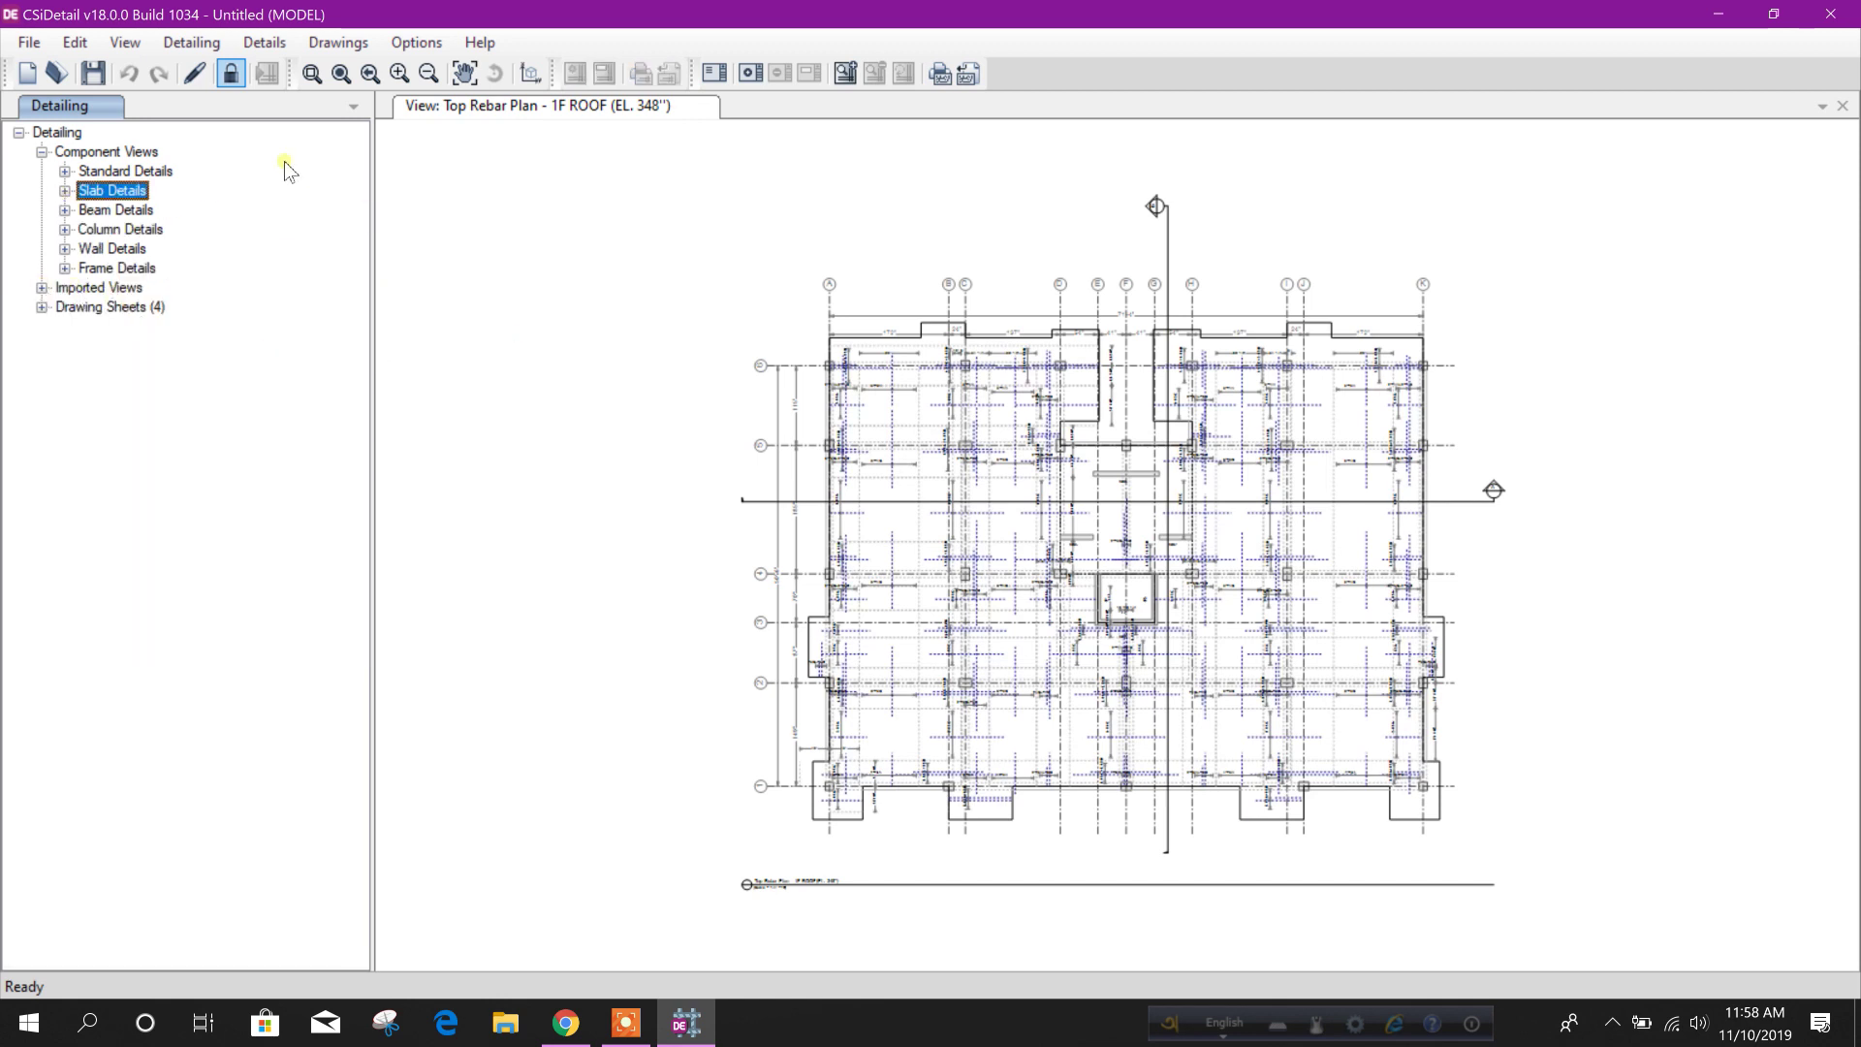
middle_drag(719, 585, 572, 554)
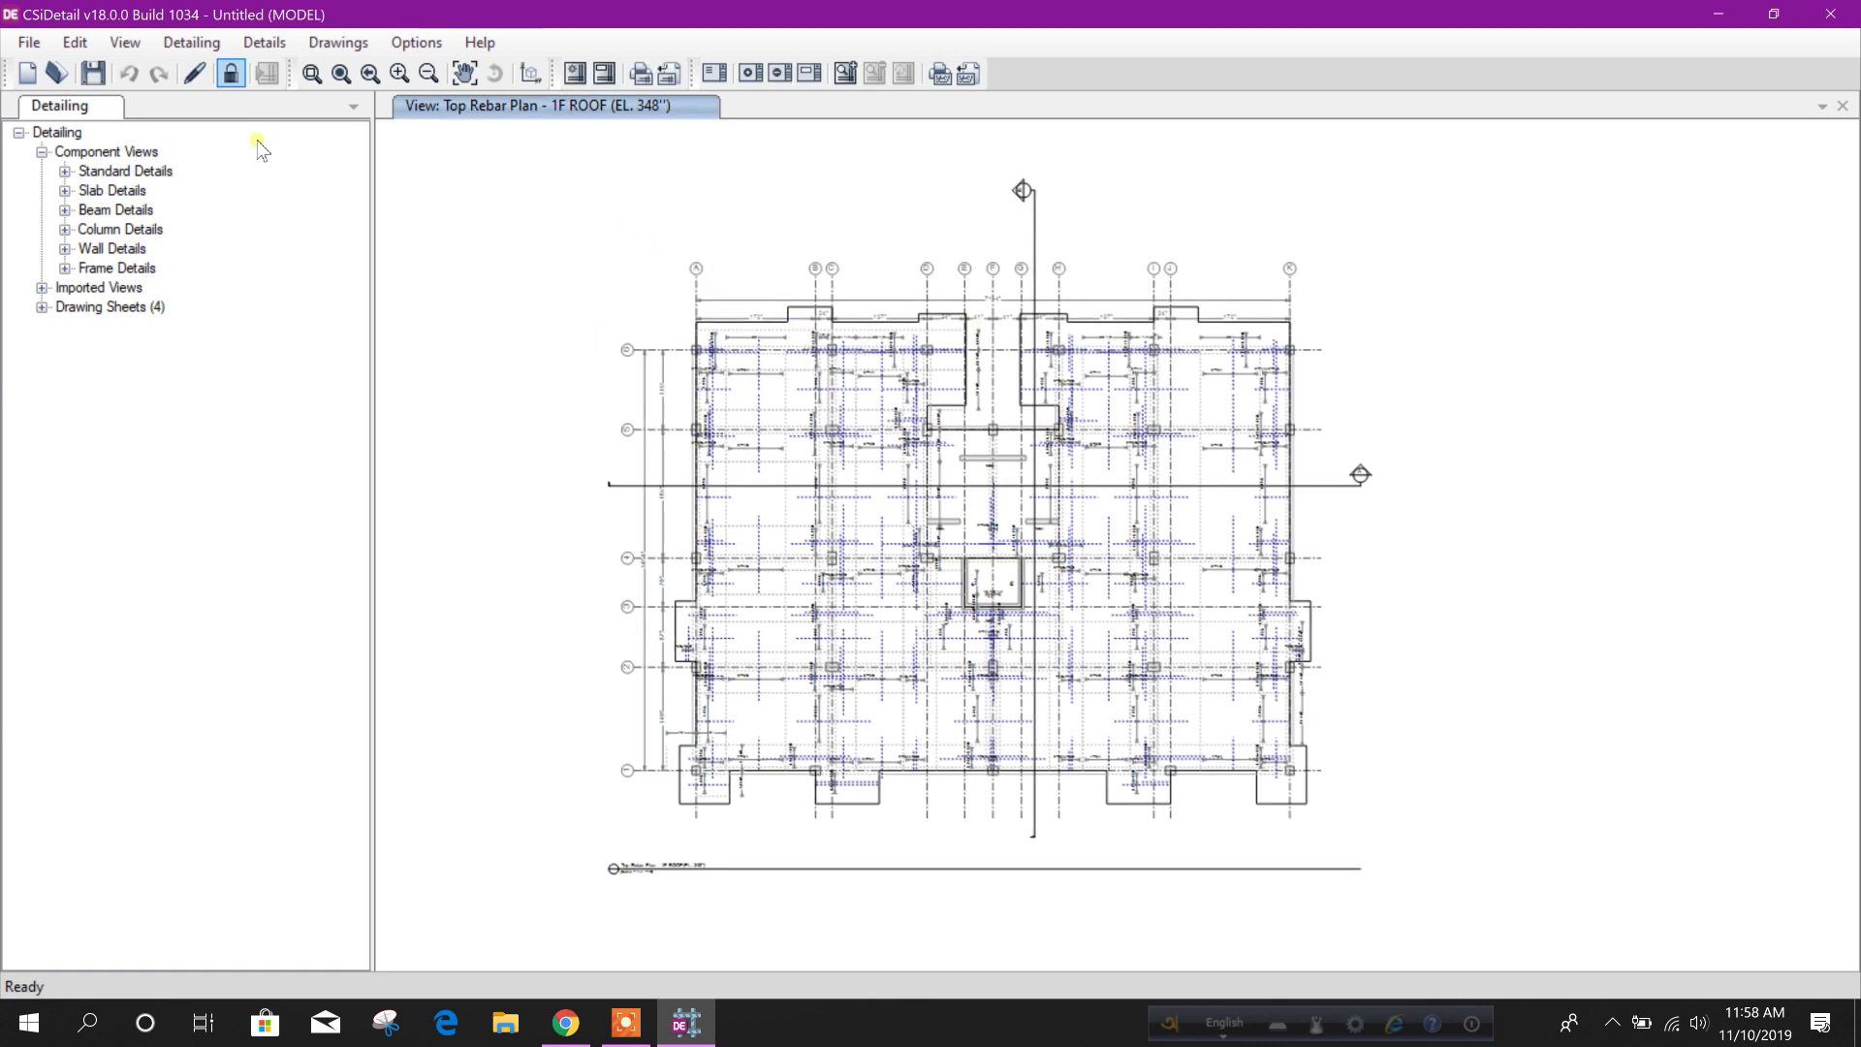
click(124, 44)
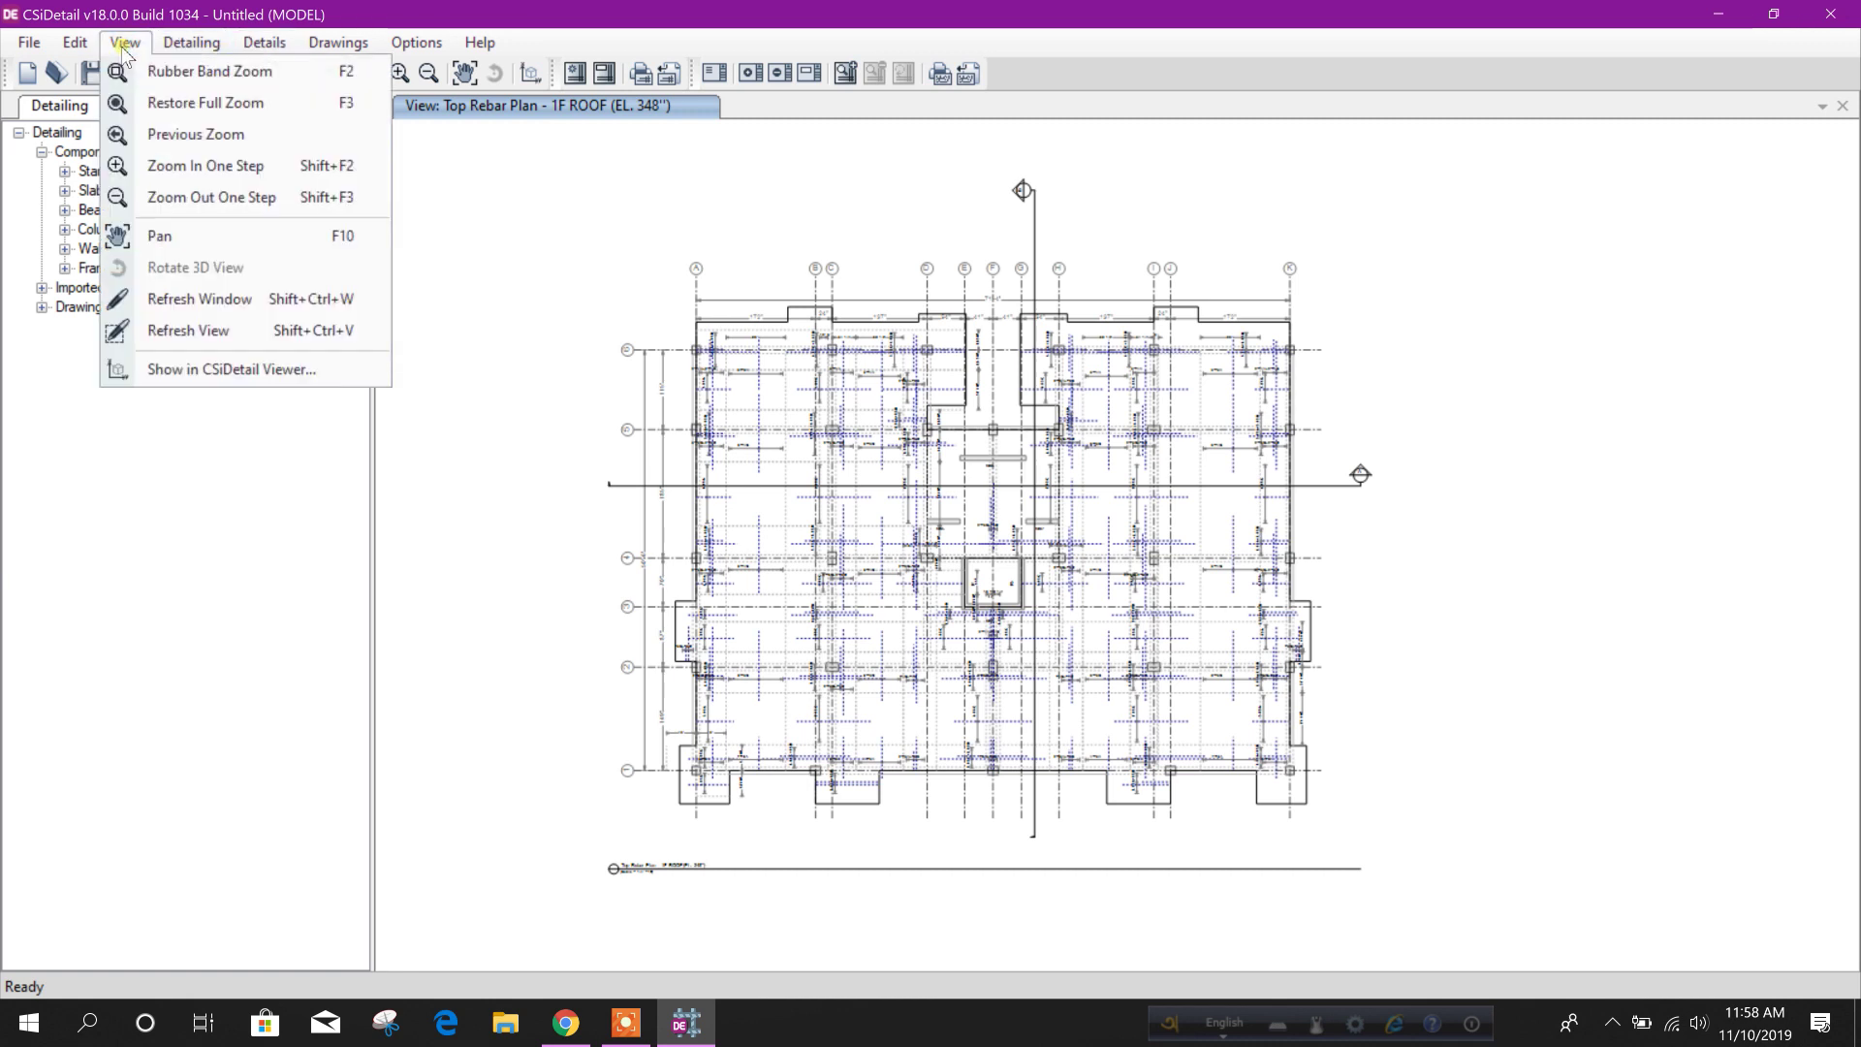
click(260, 372)
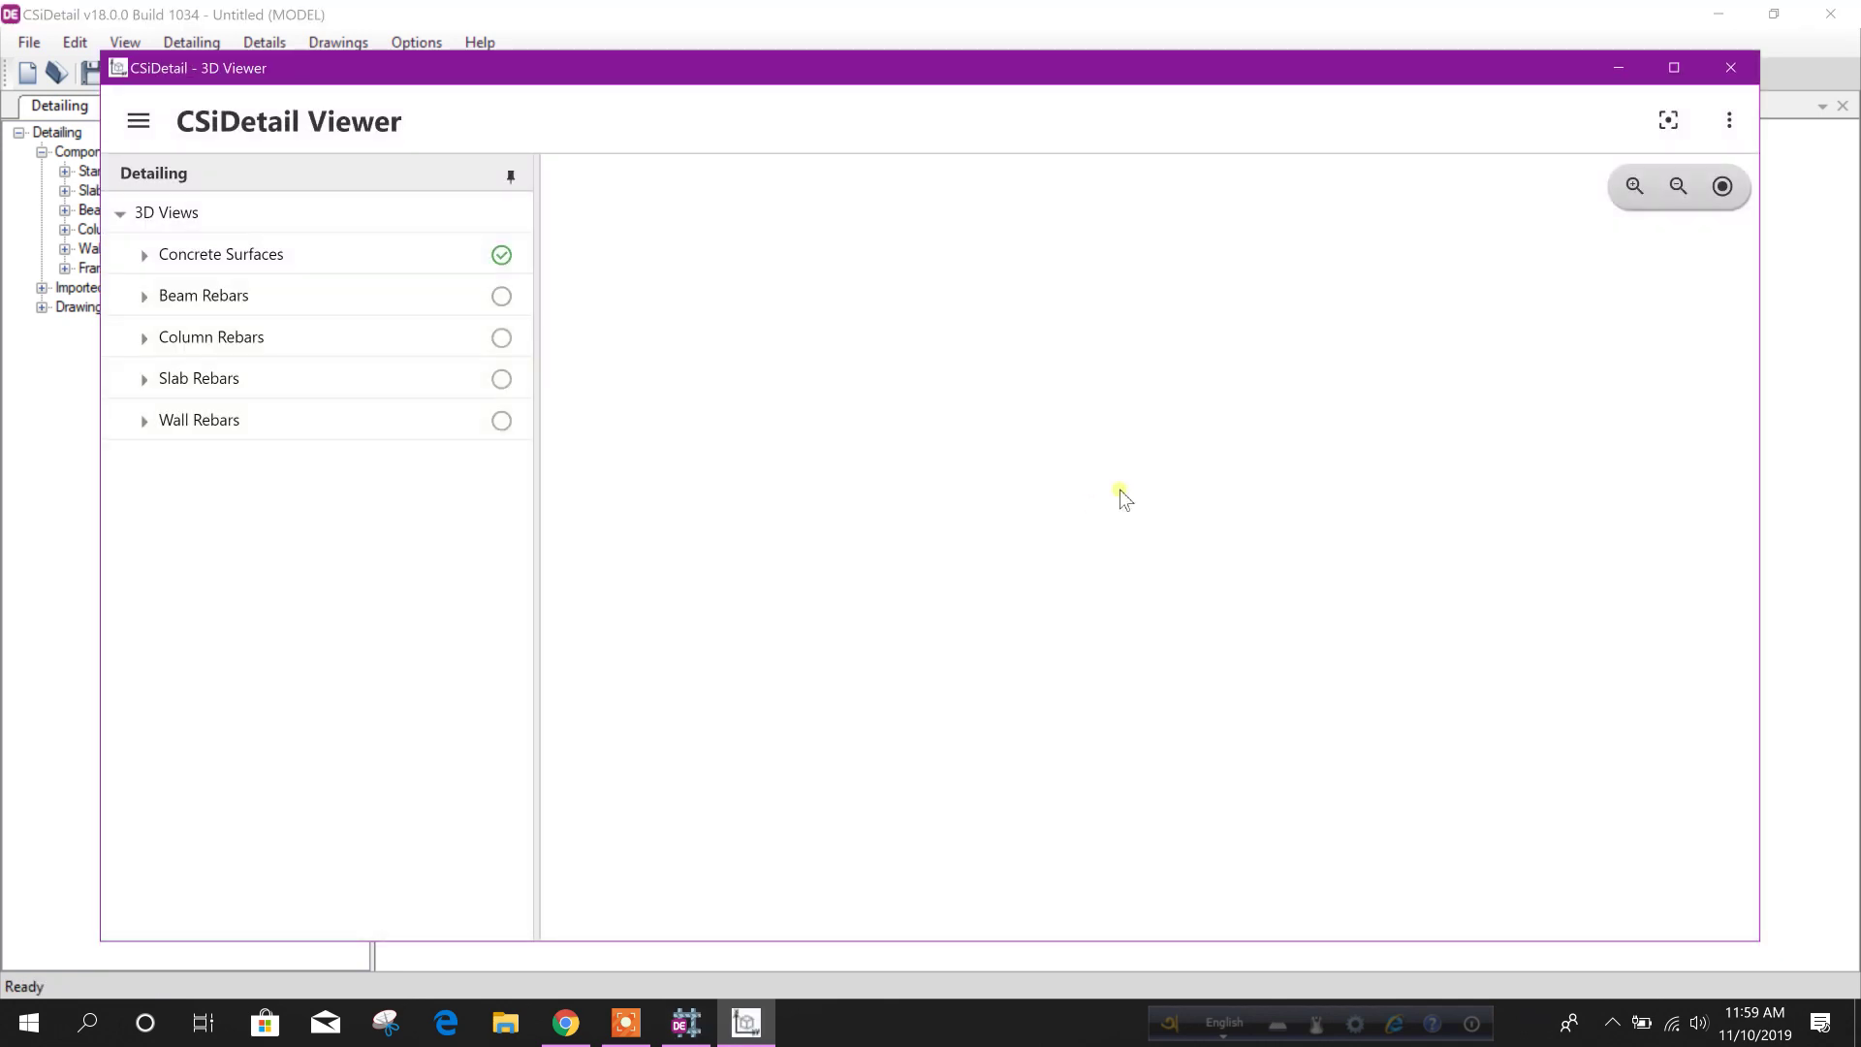
- Maximize the 3D viewer and hide the columns, slabs and walls under Concrete Surfaces
click(1674, 67)
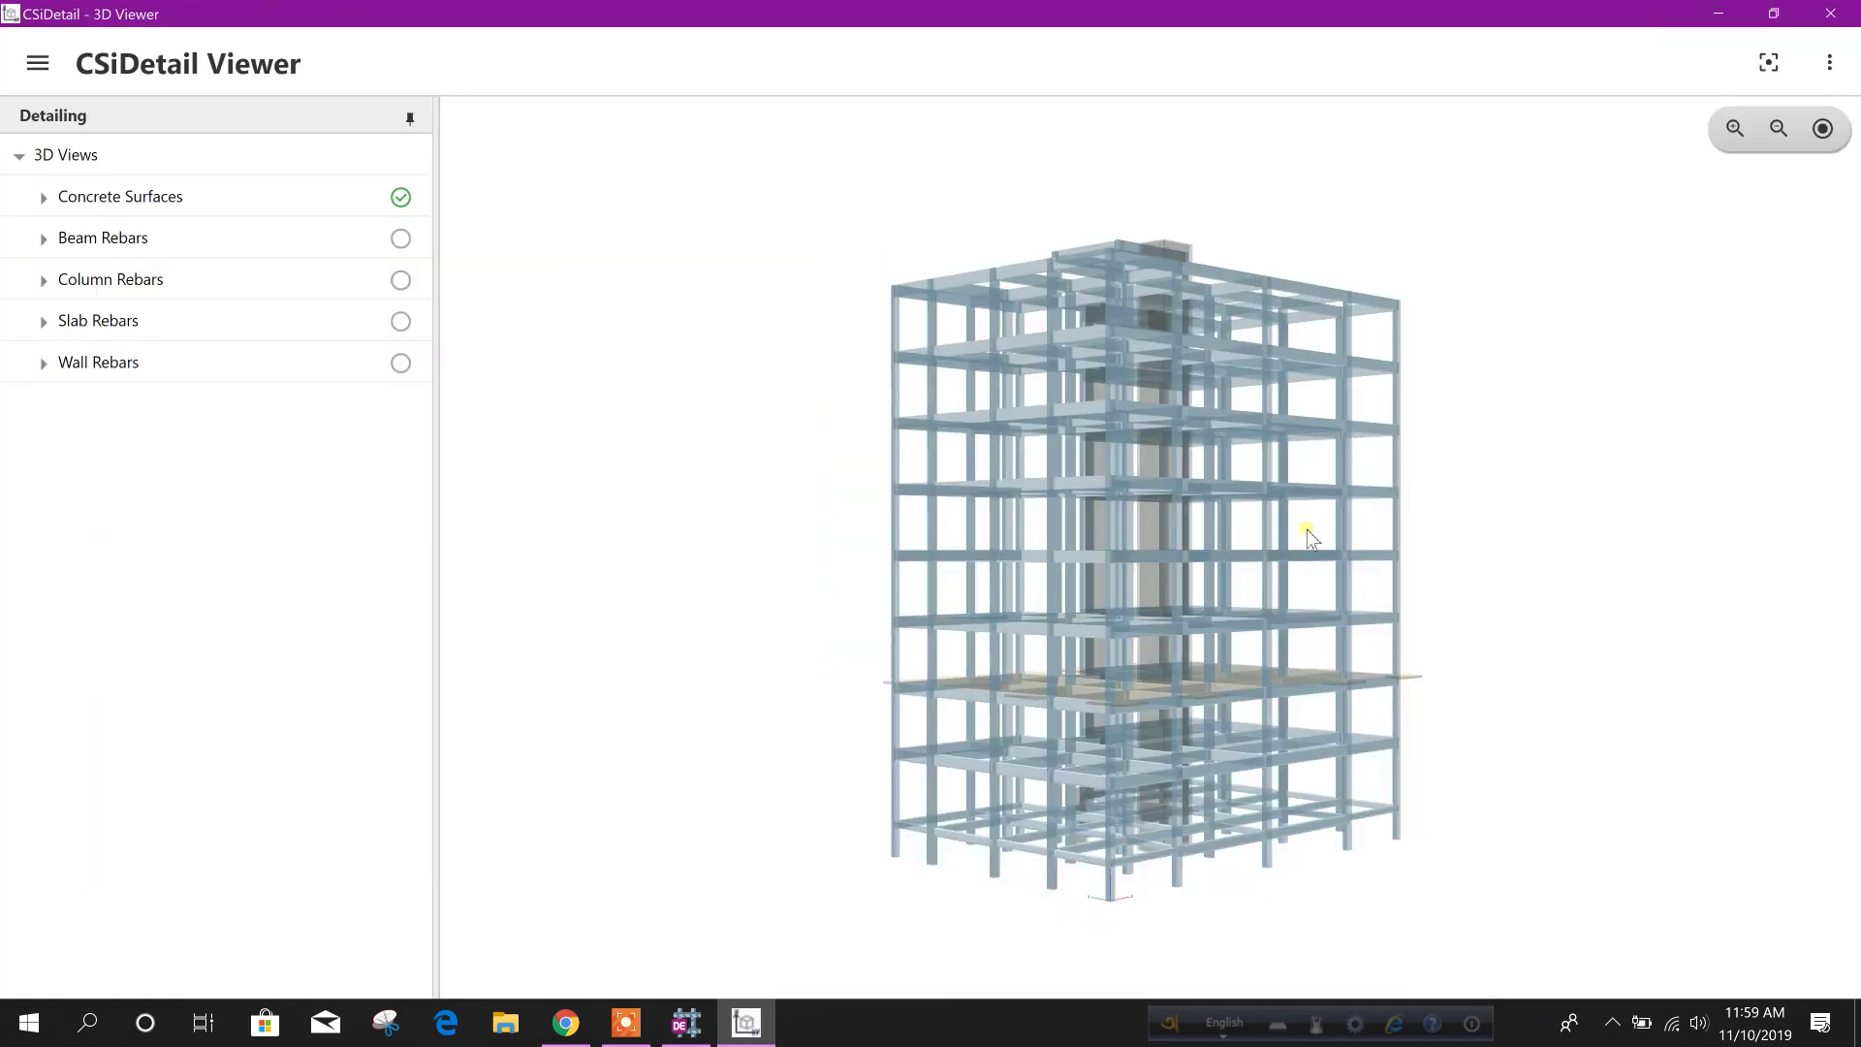
drag(1444, 560, 1450, 653)
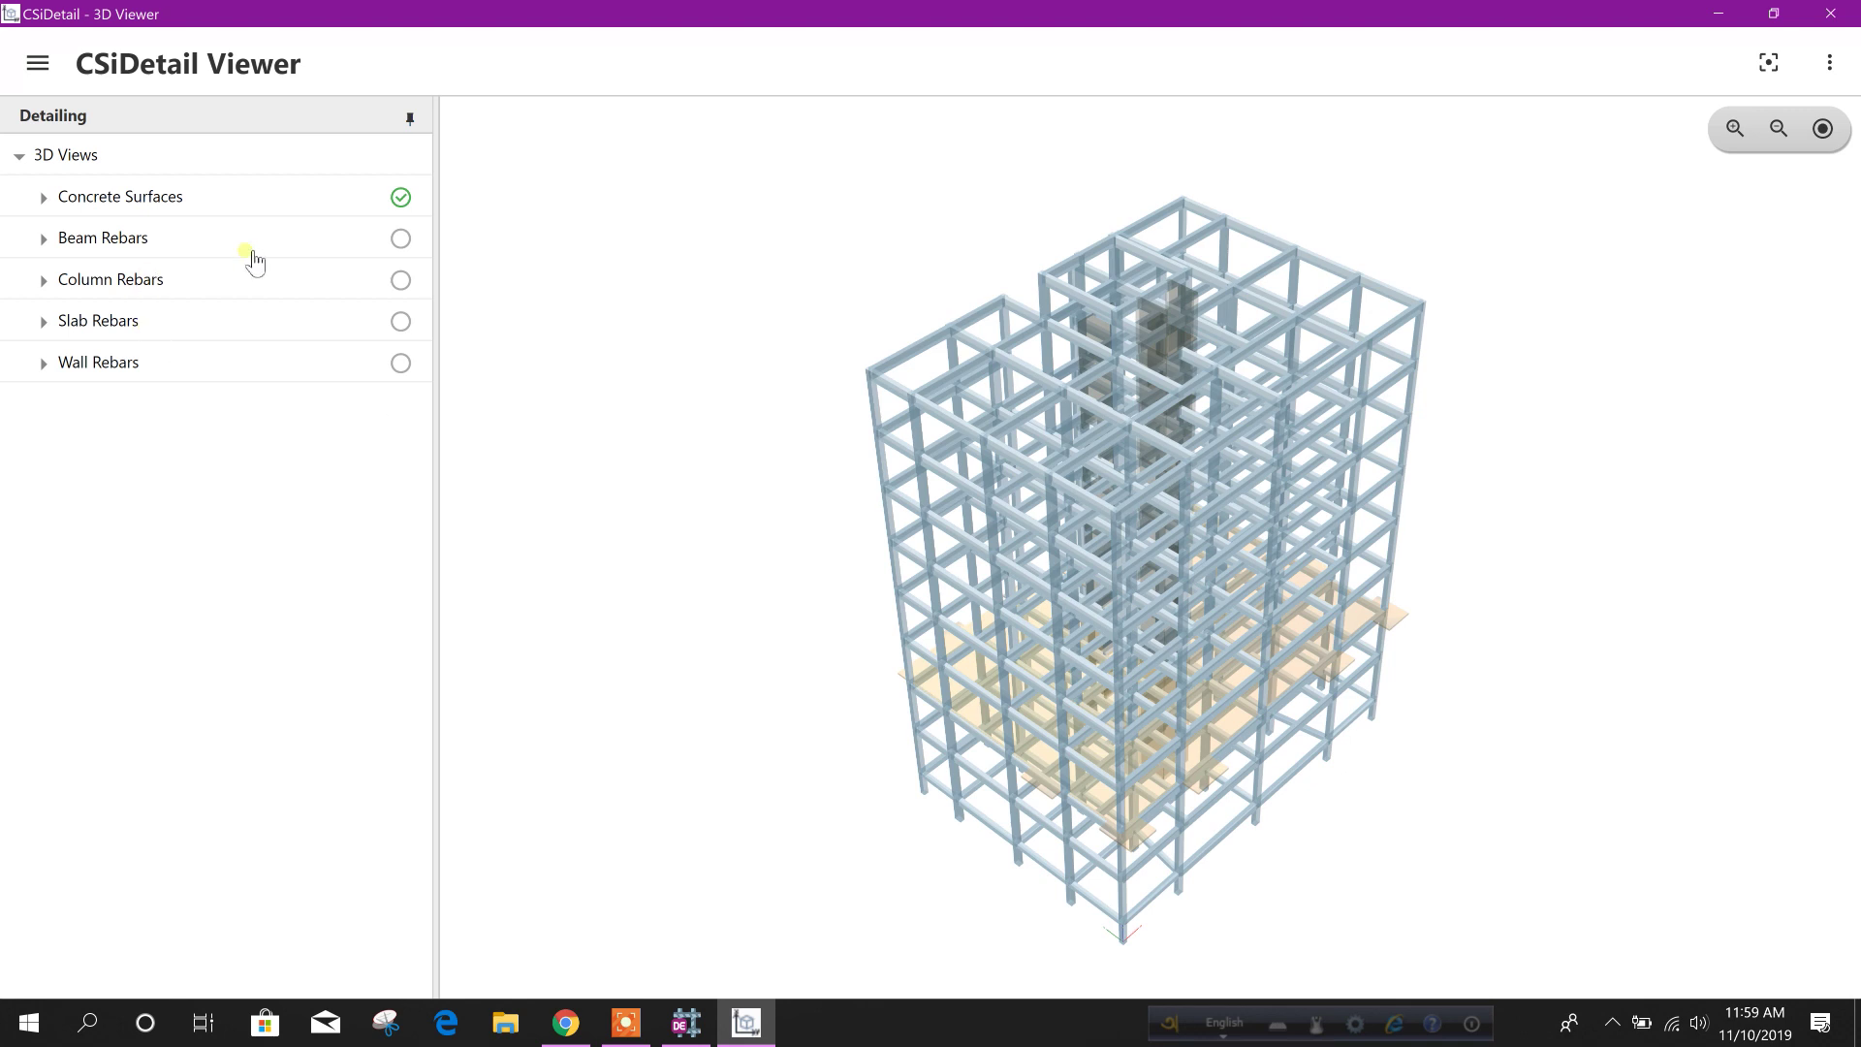
click(43, 198)
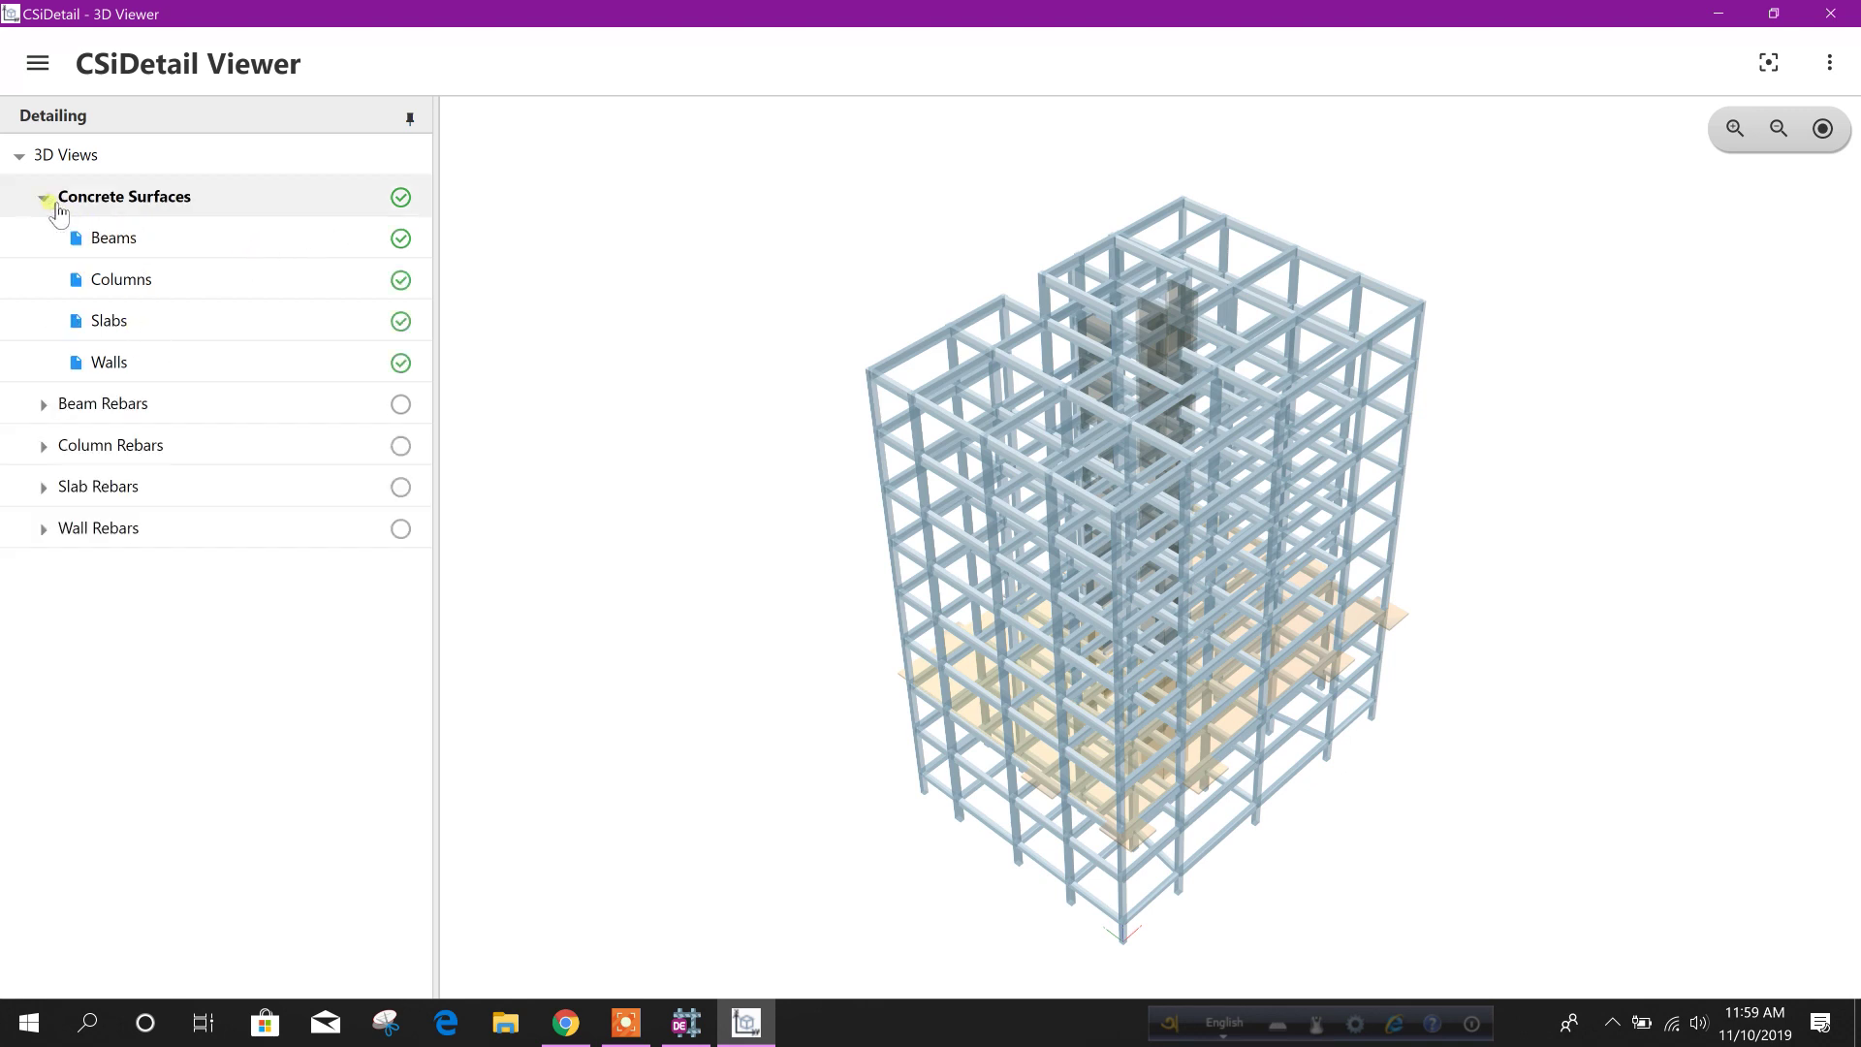
click(401, 239)
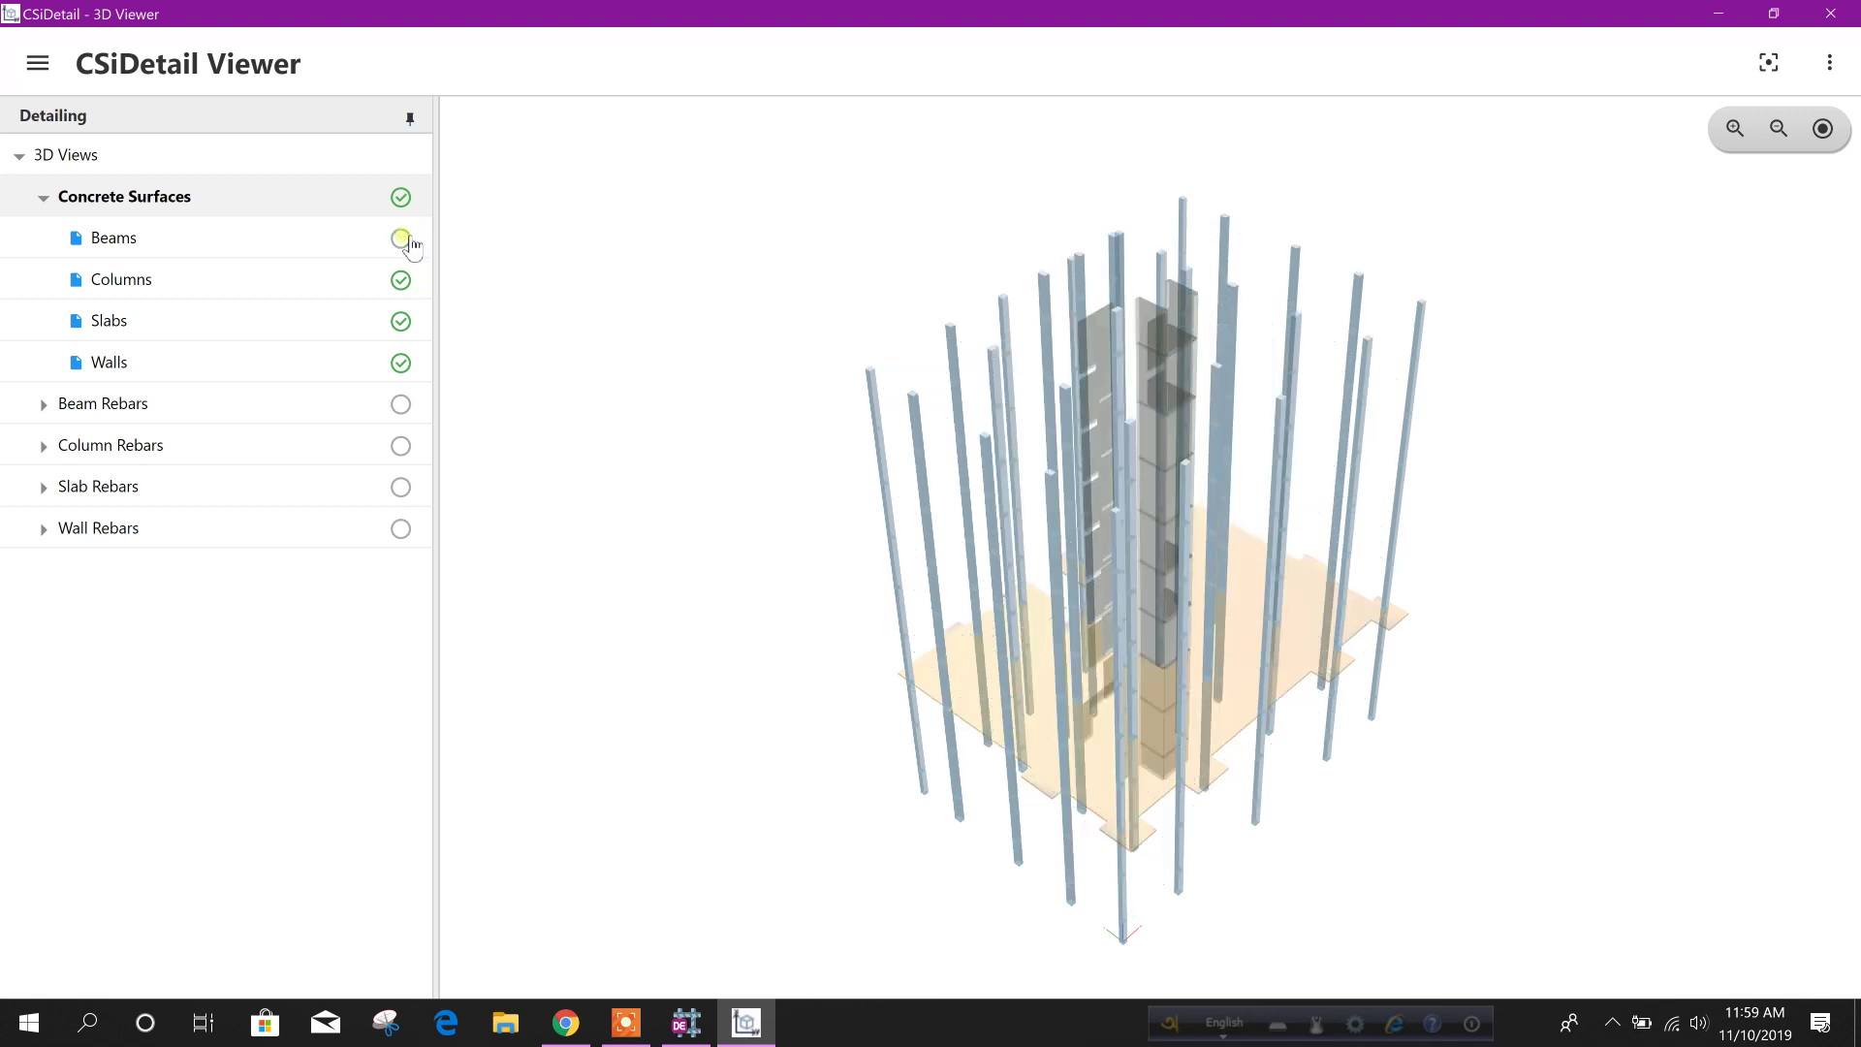
click(405, 241)
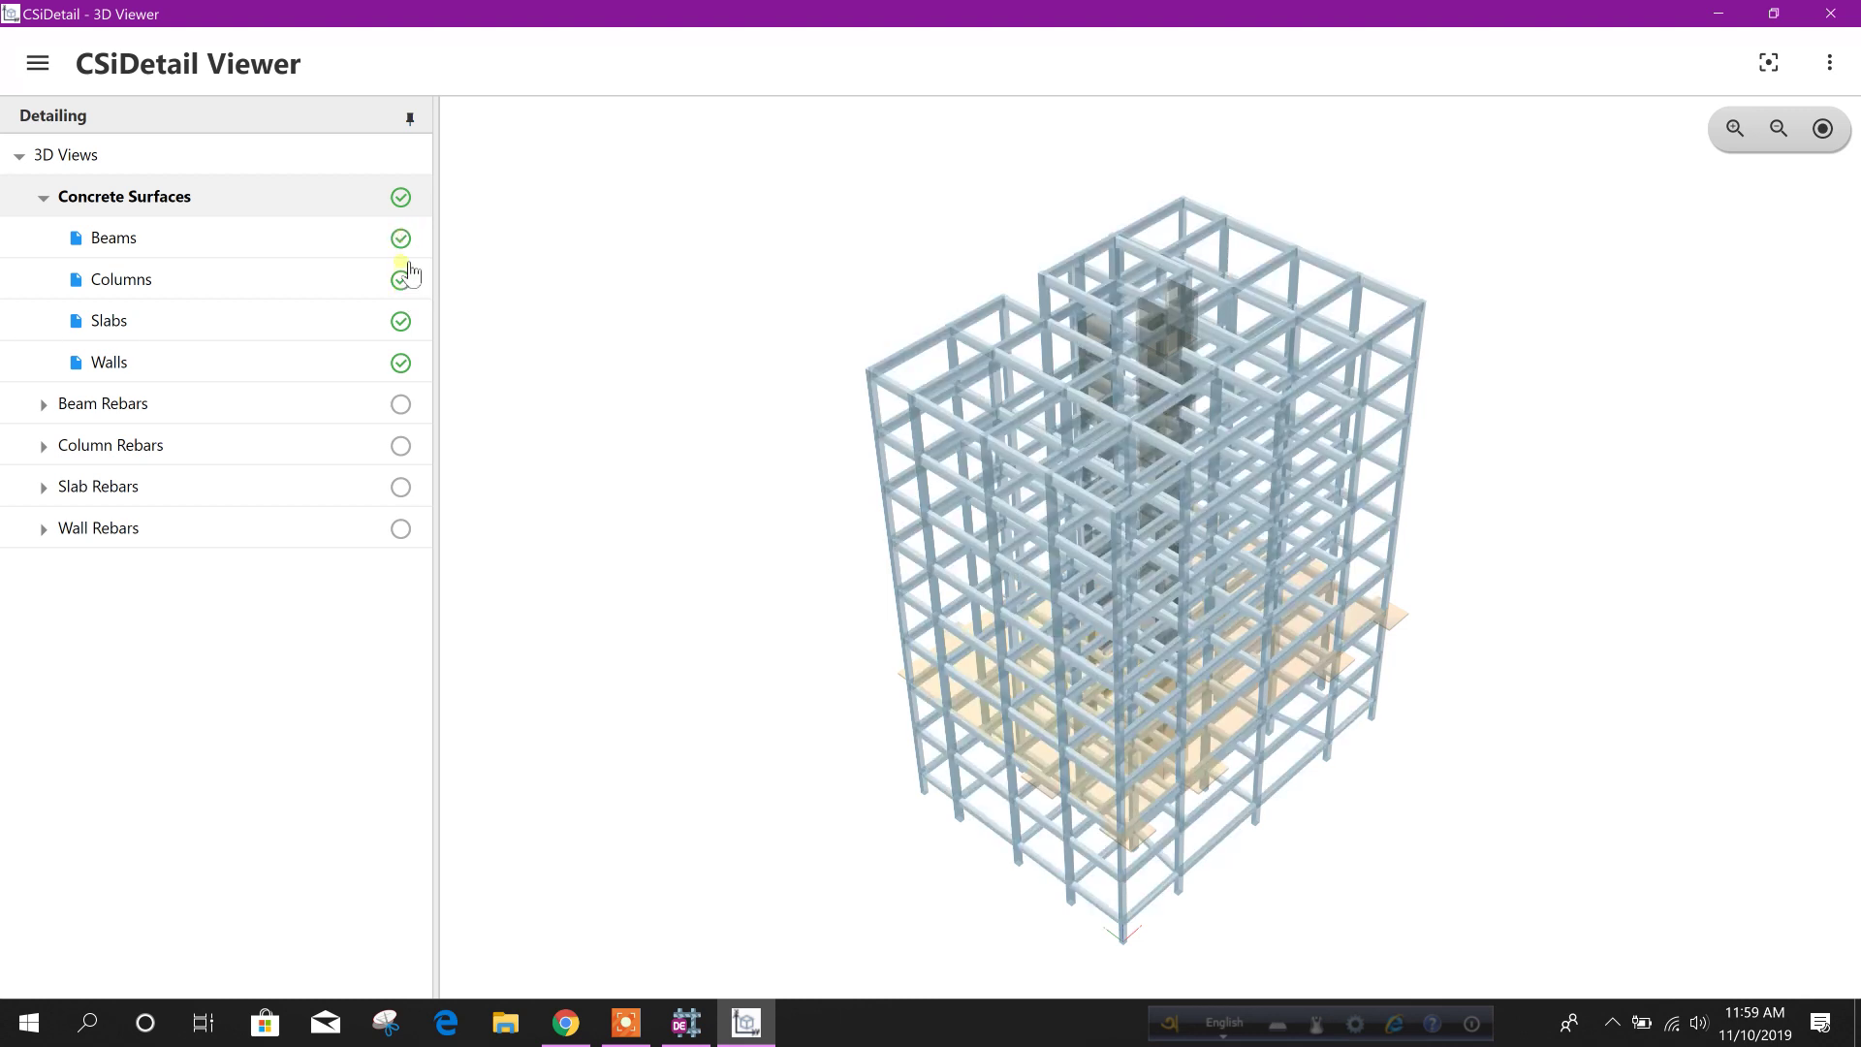
click(402, 281)
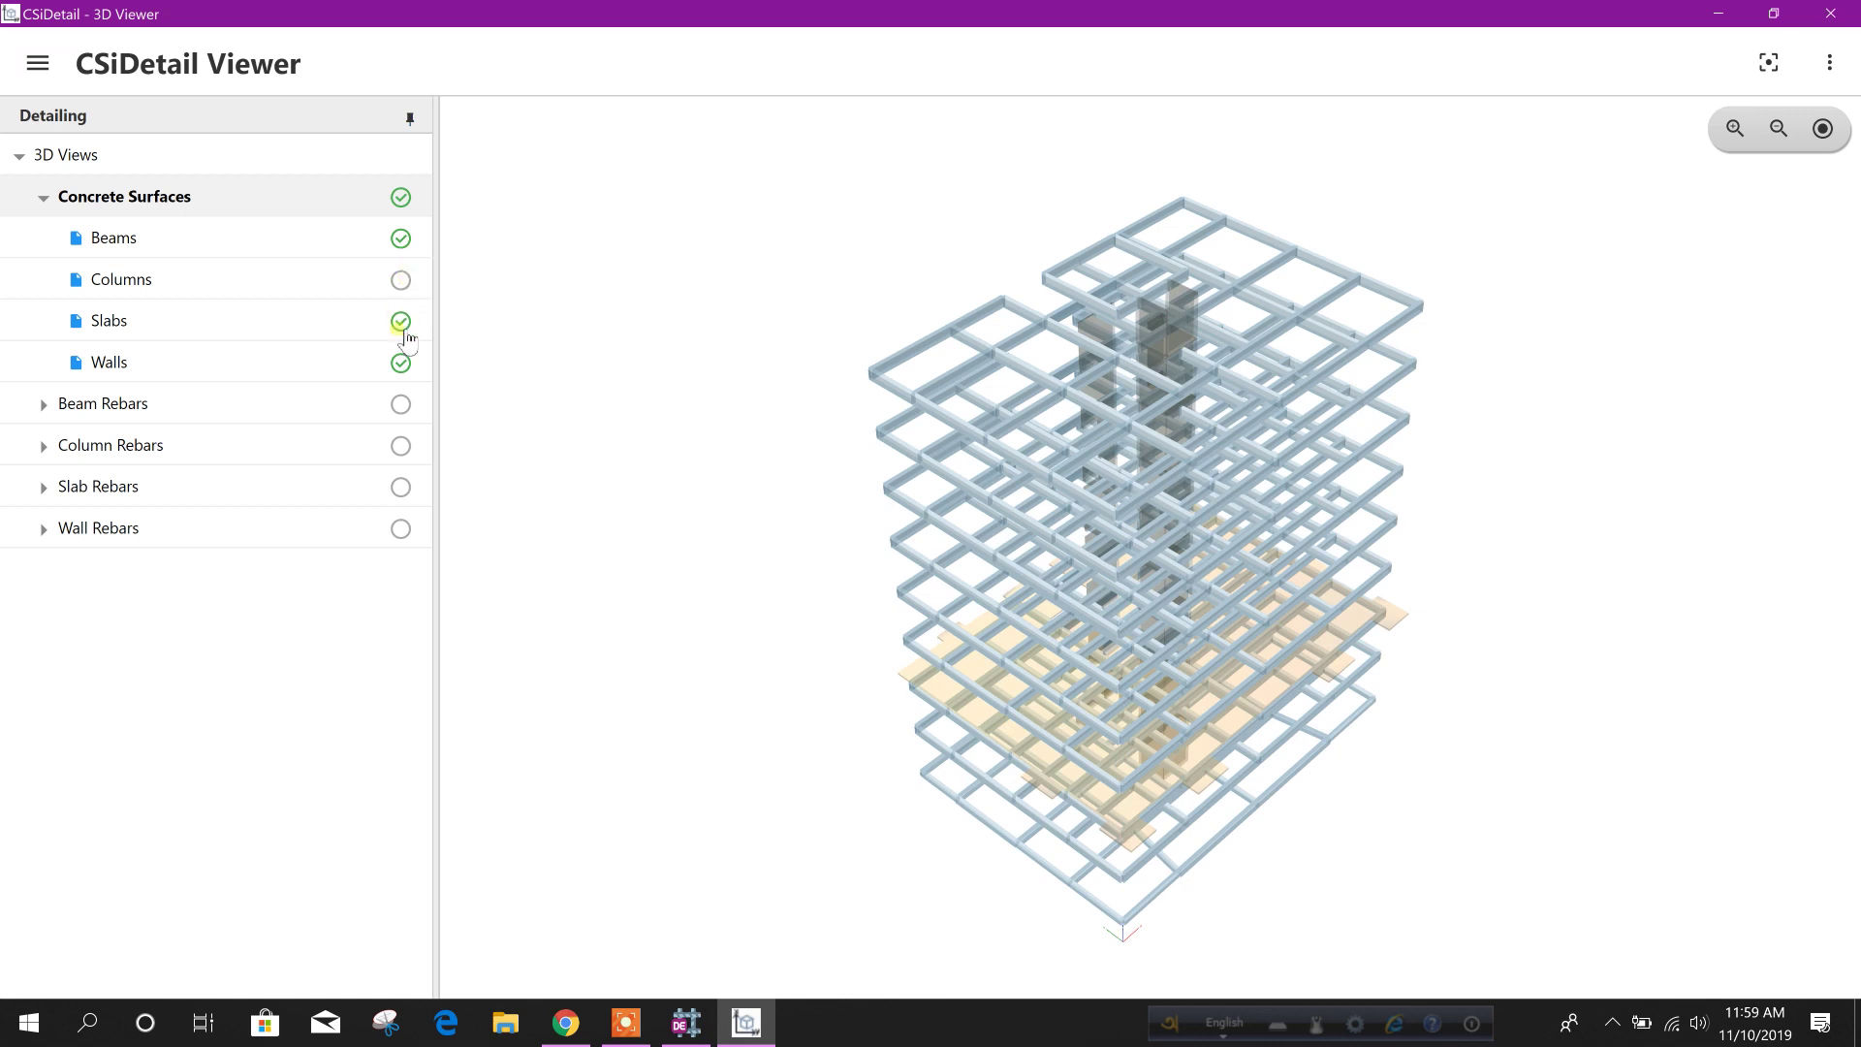
click(401, 322)
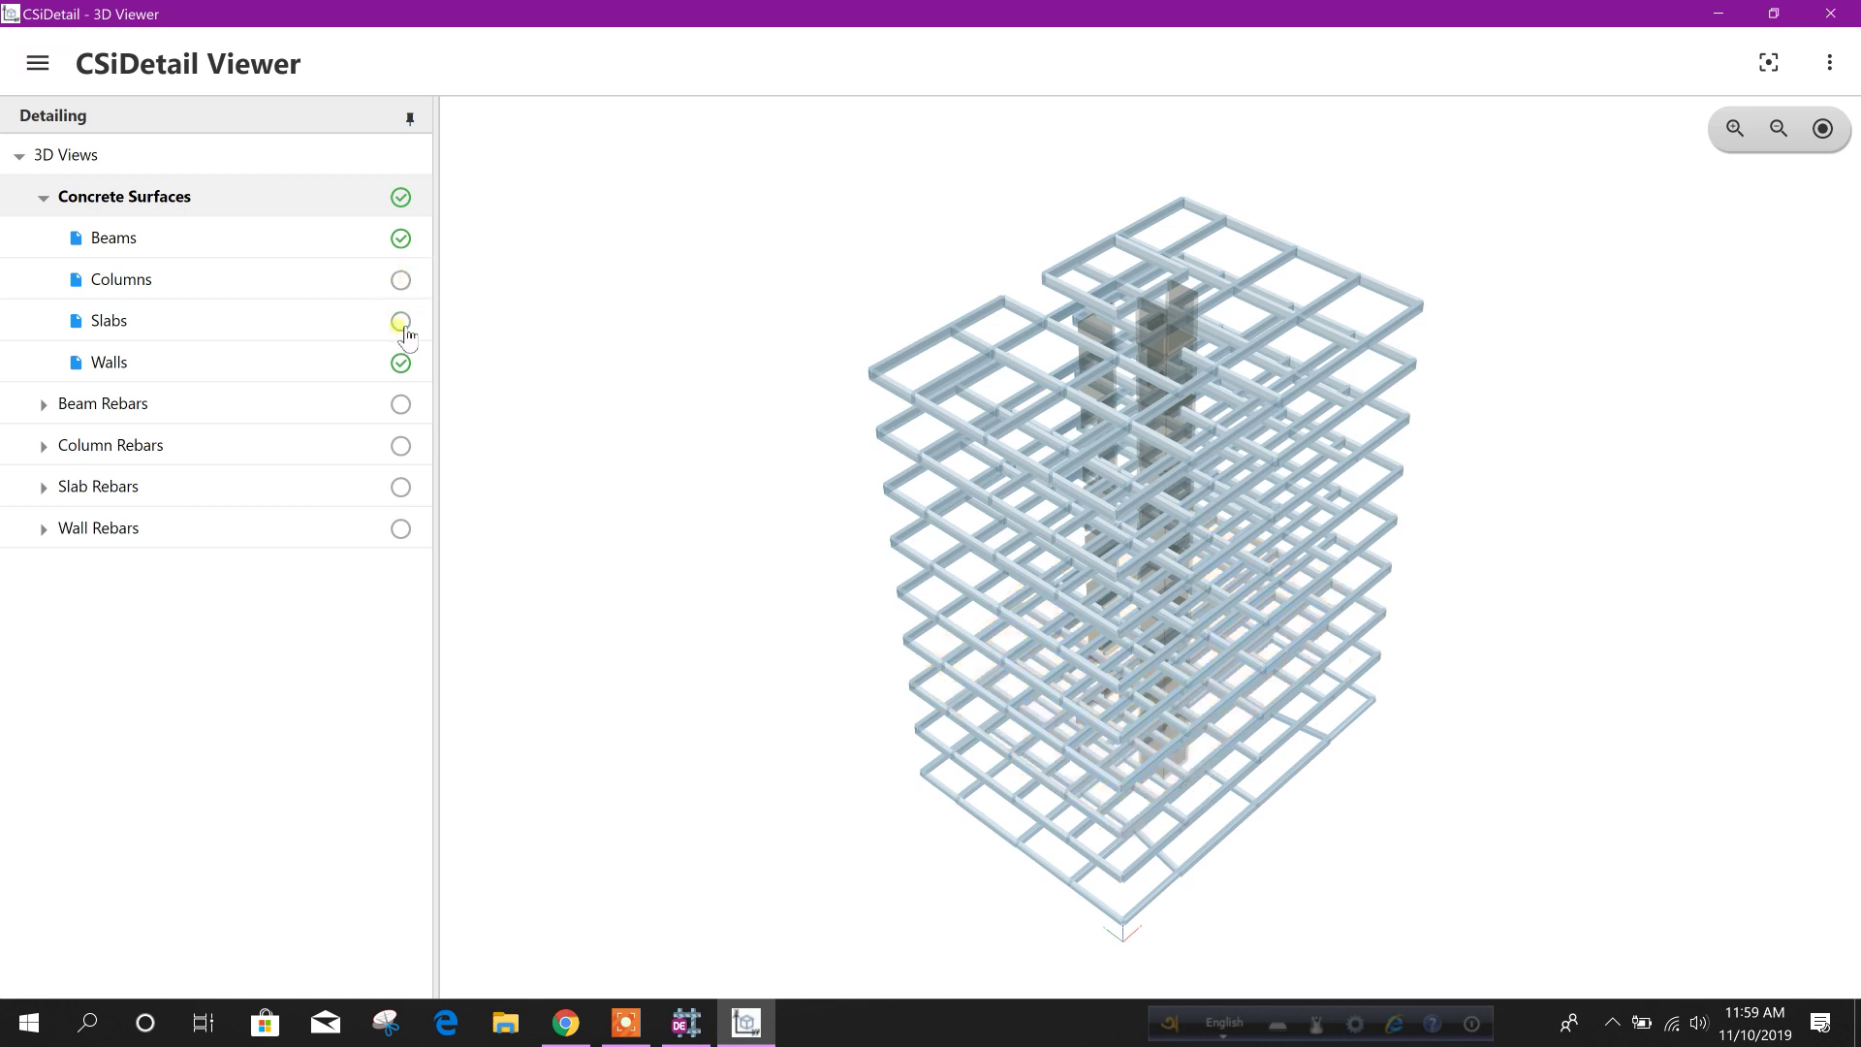
click(401, 322)
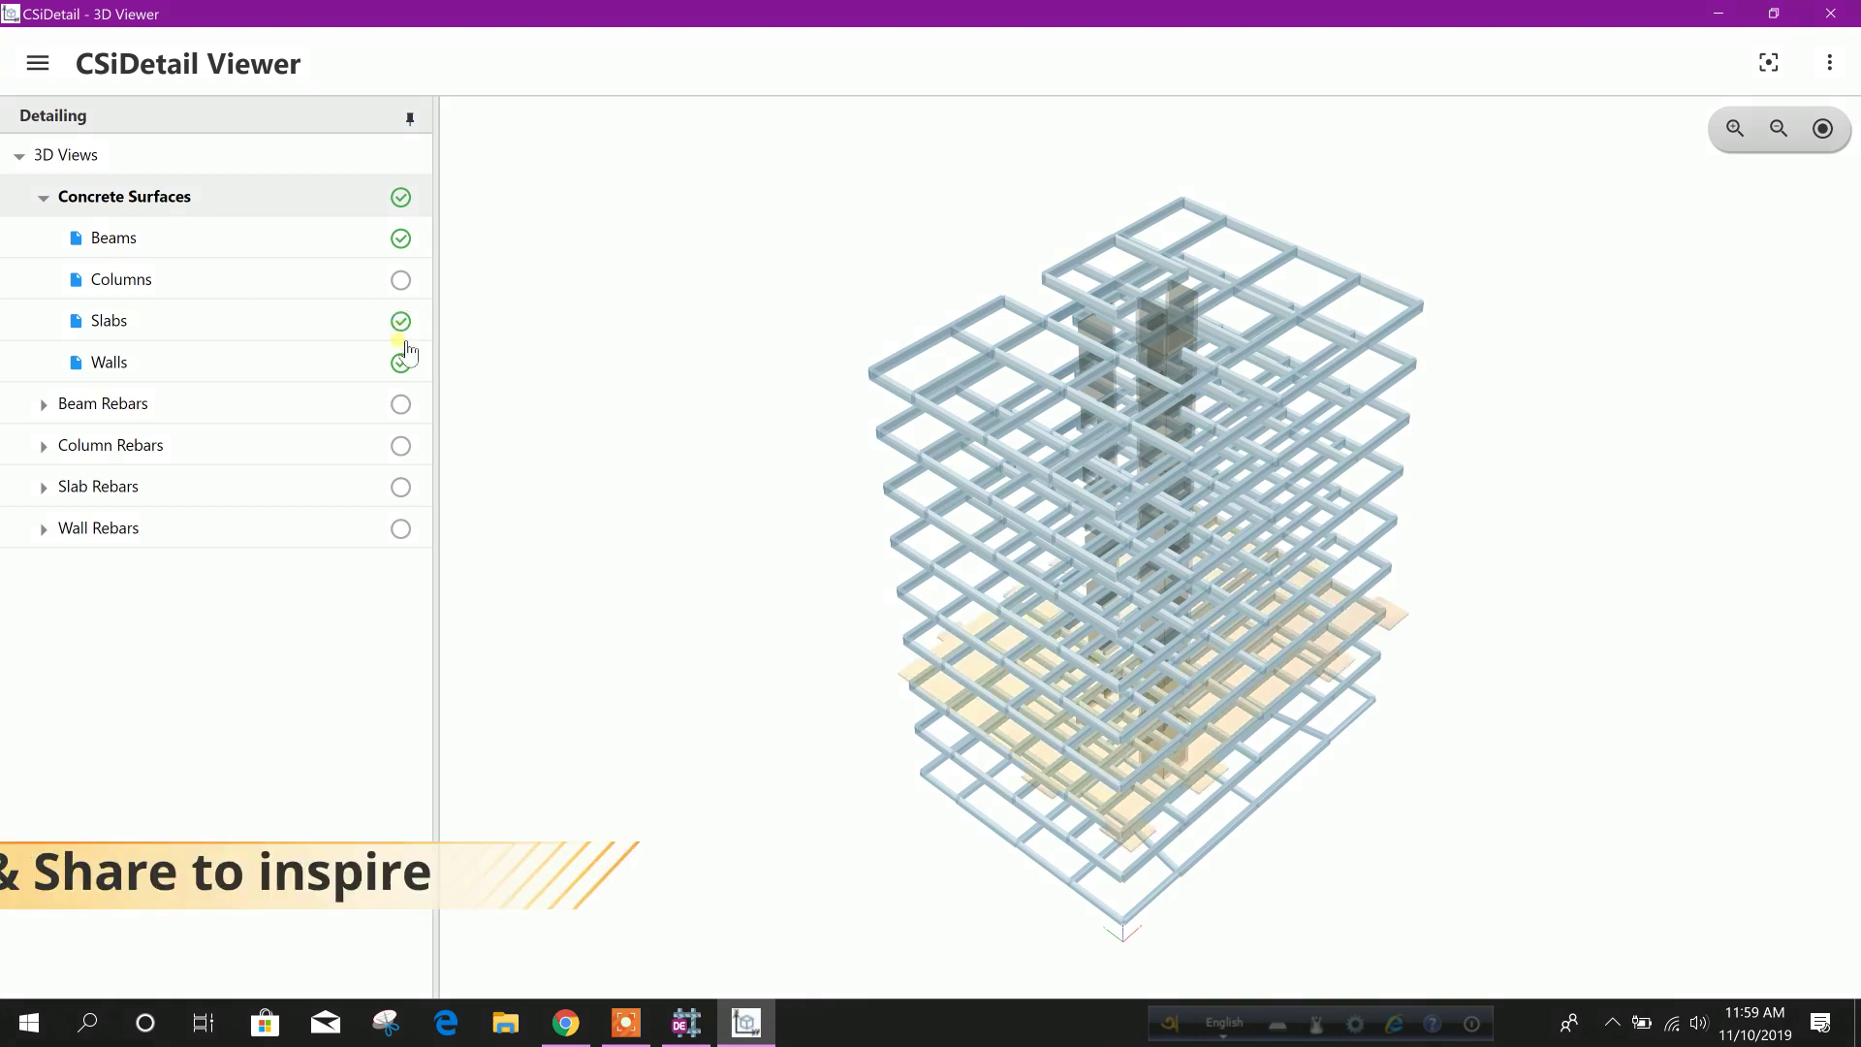
click(401, 363)
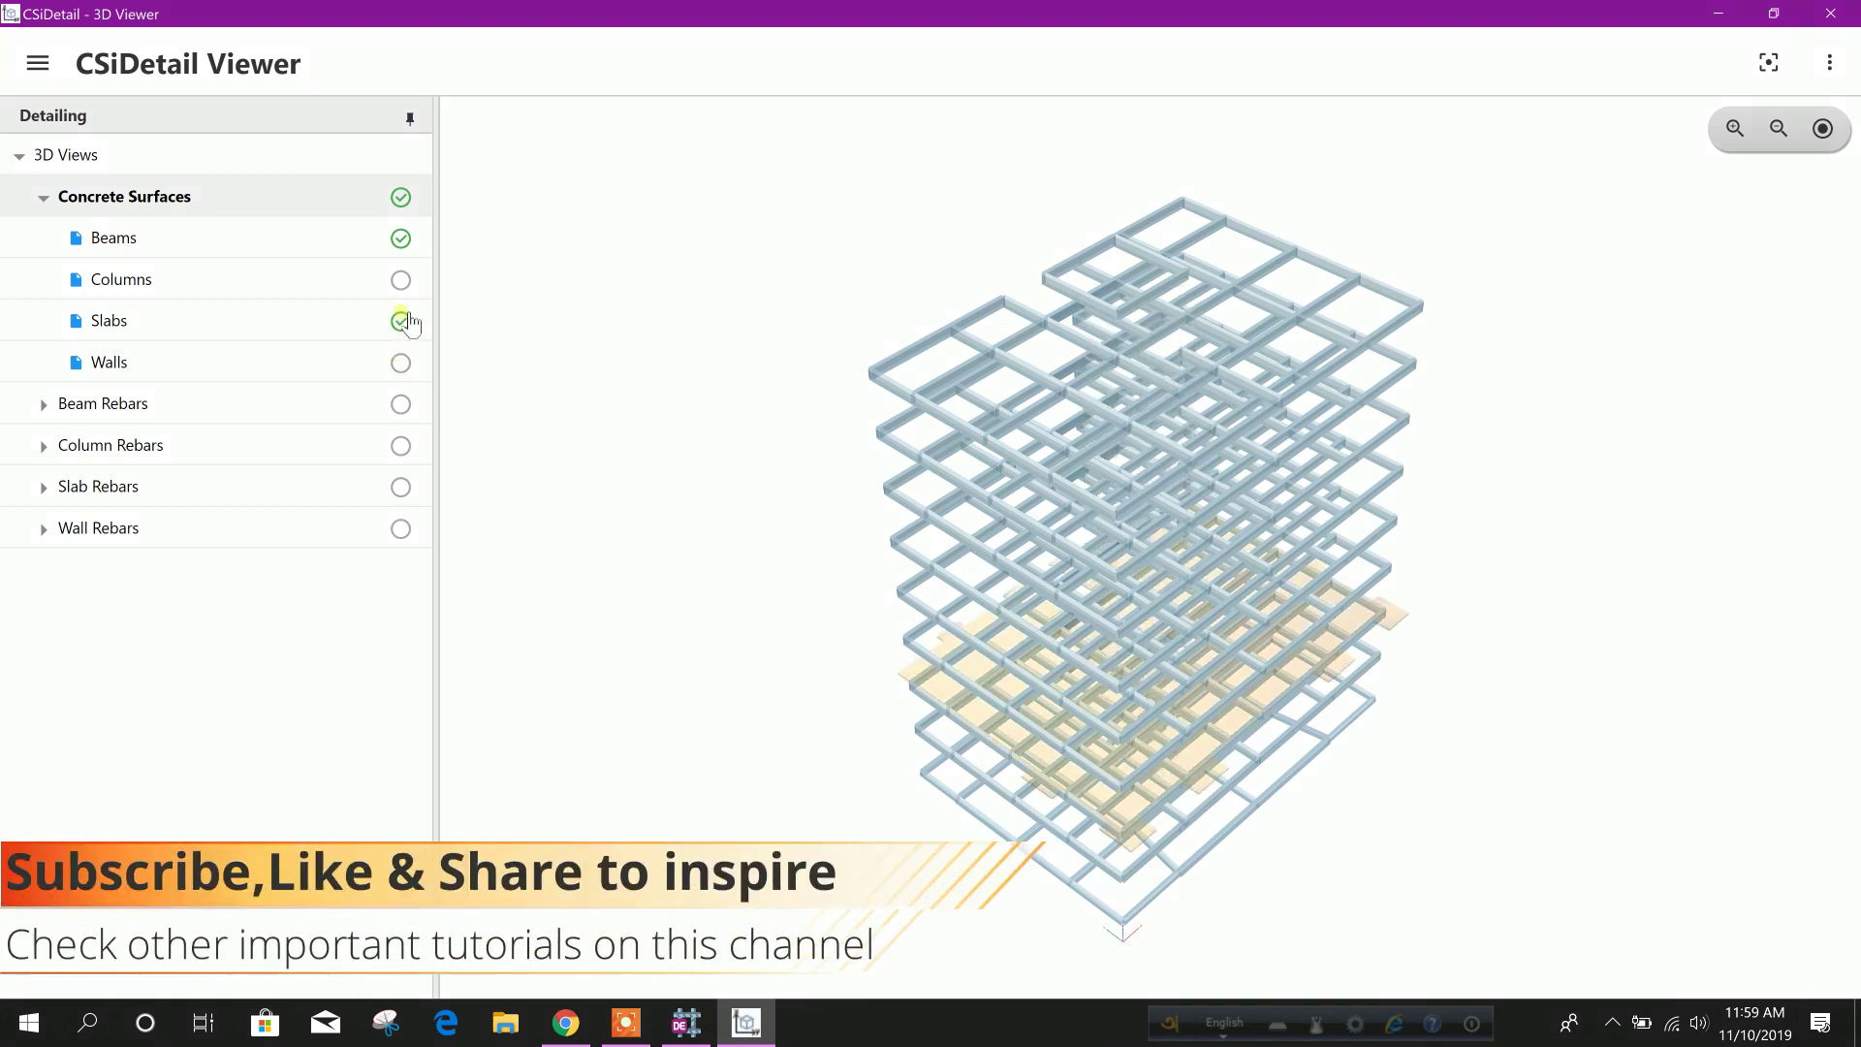
click(403, 320)
- Hide the beams and turn the columns, slabs and walls back on
click(399, 241)
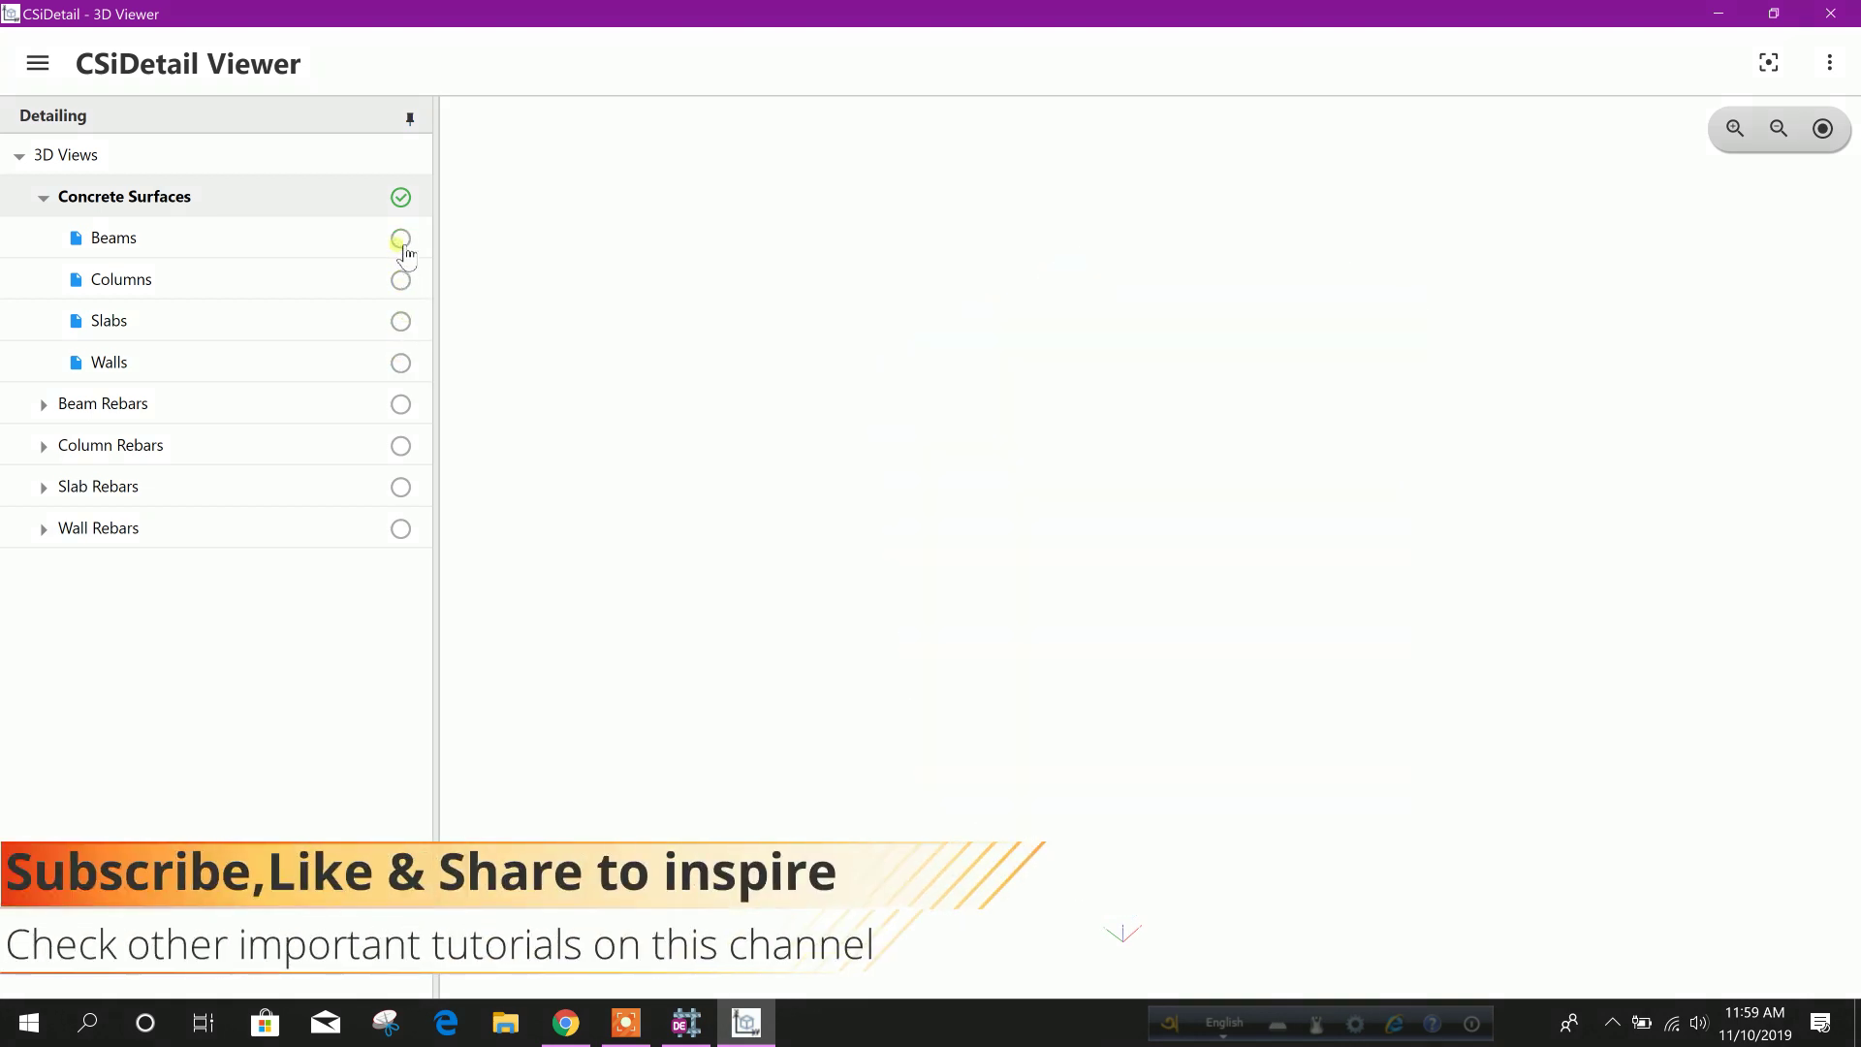
click(401, 240)
click(401, 240)
click(401, 281)
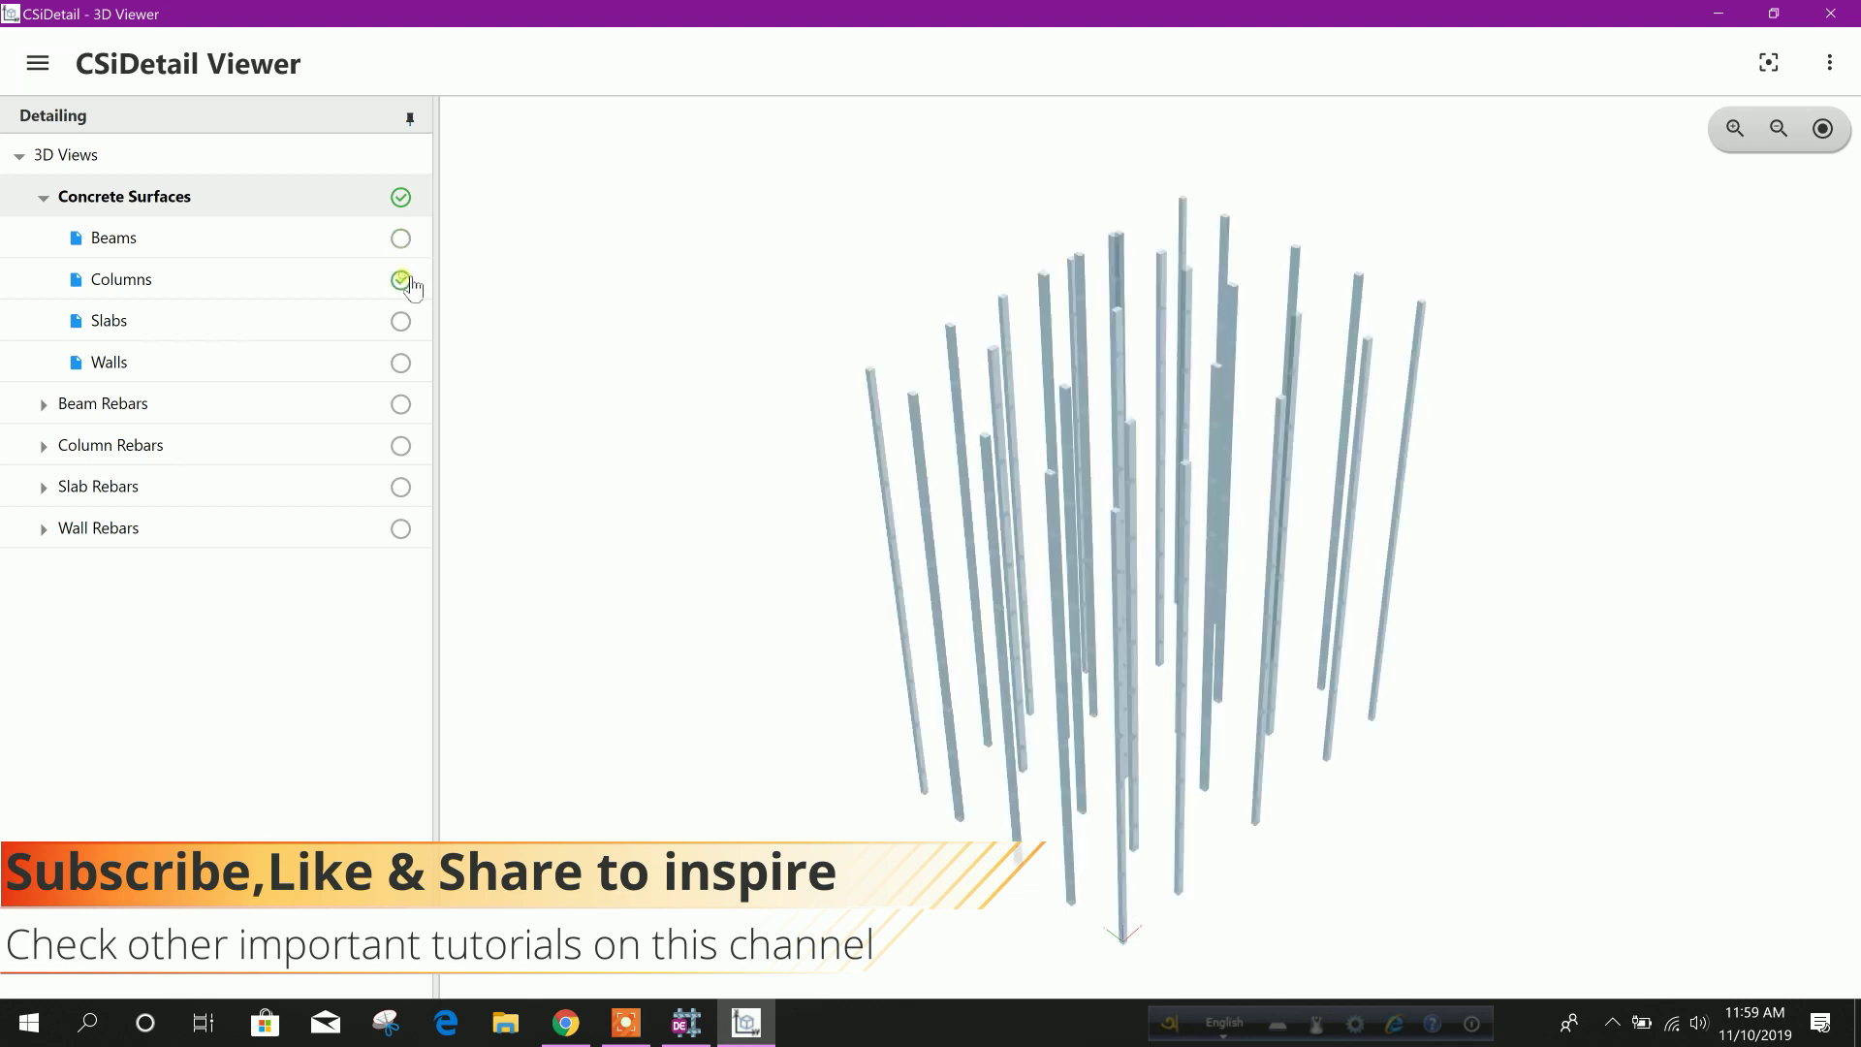
click(403, 322)
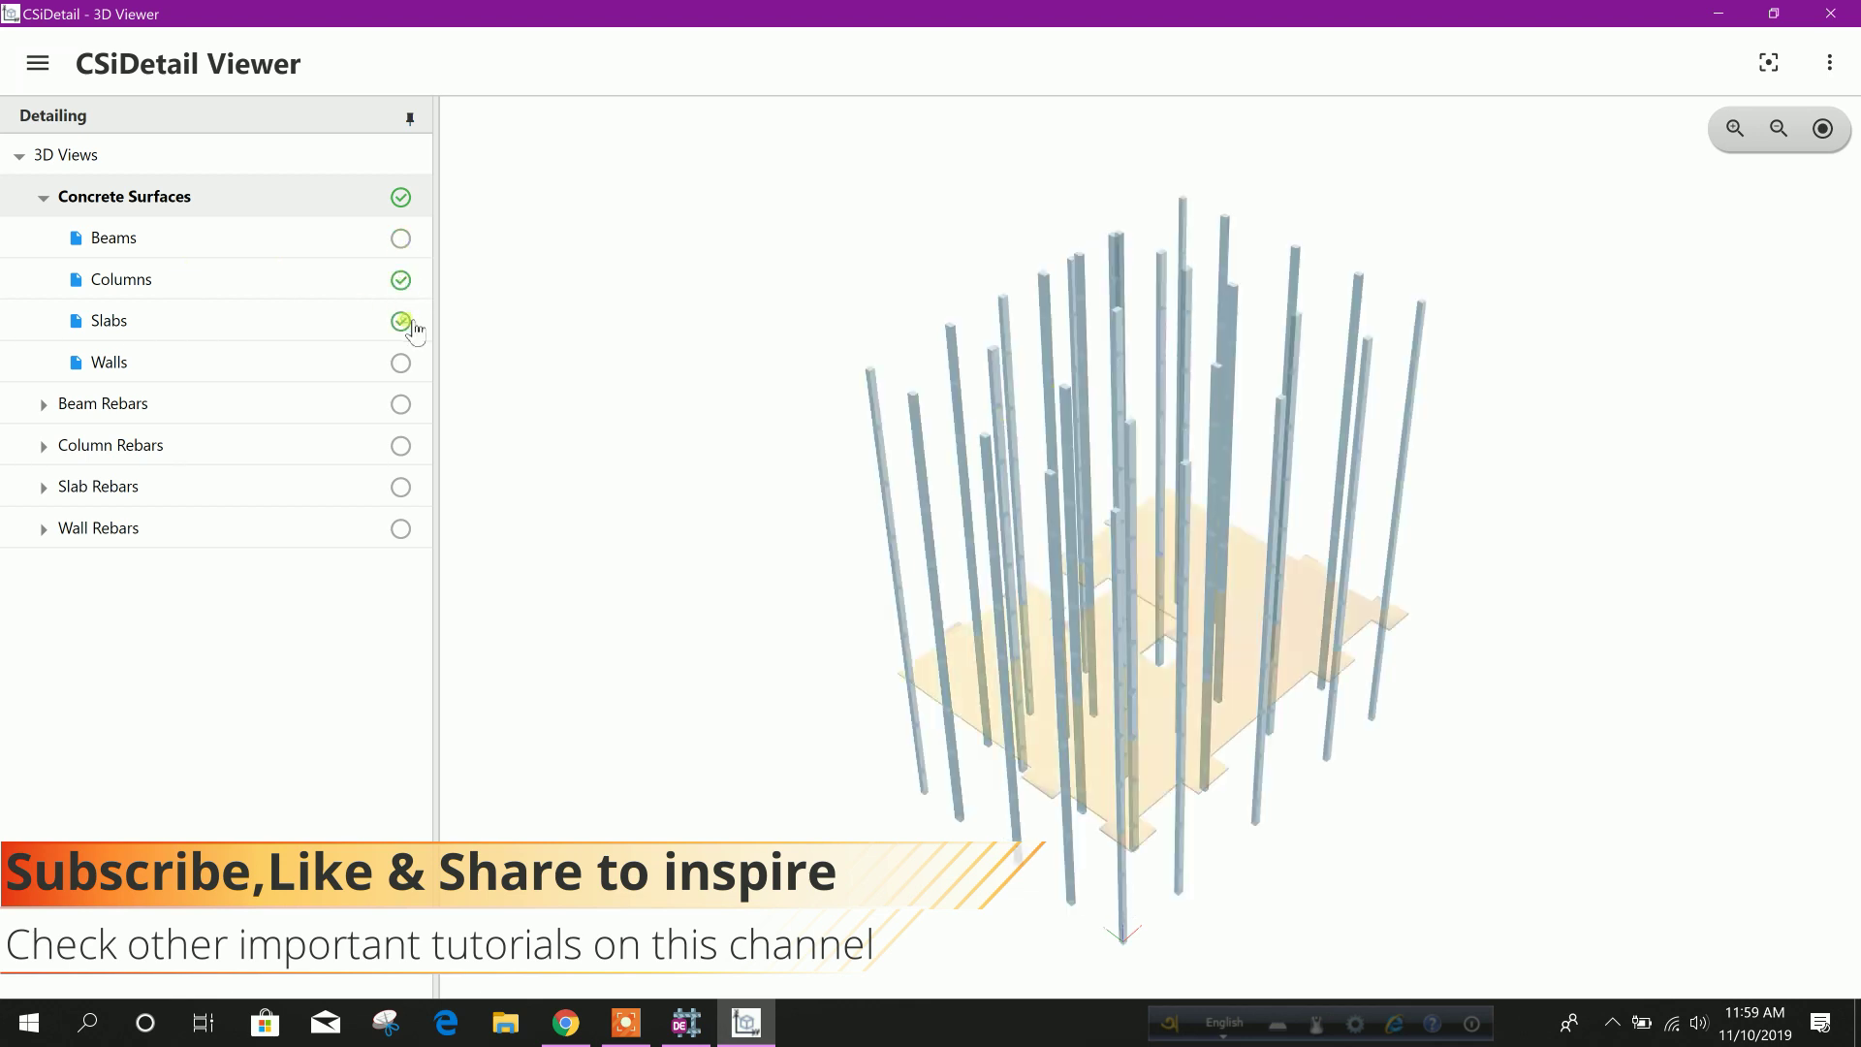
click(405, 366)
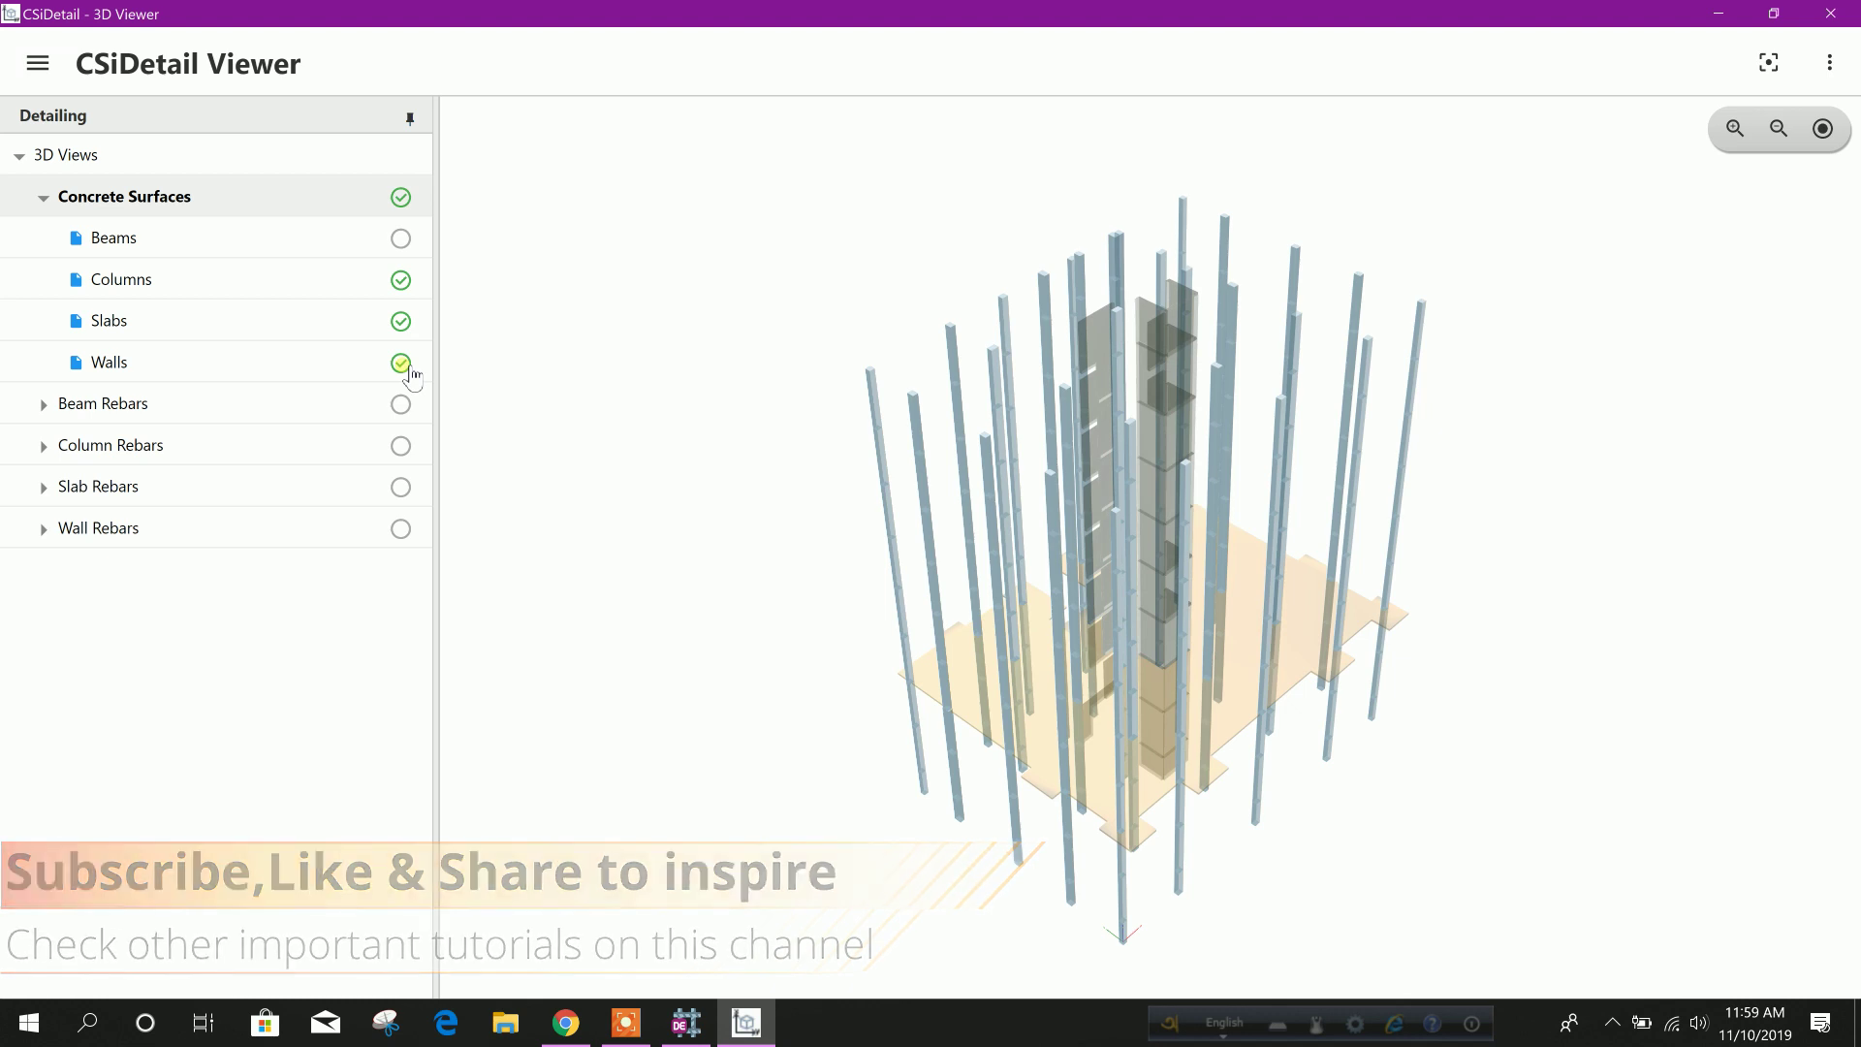
click(405, 366)
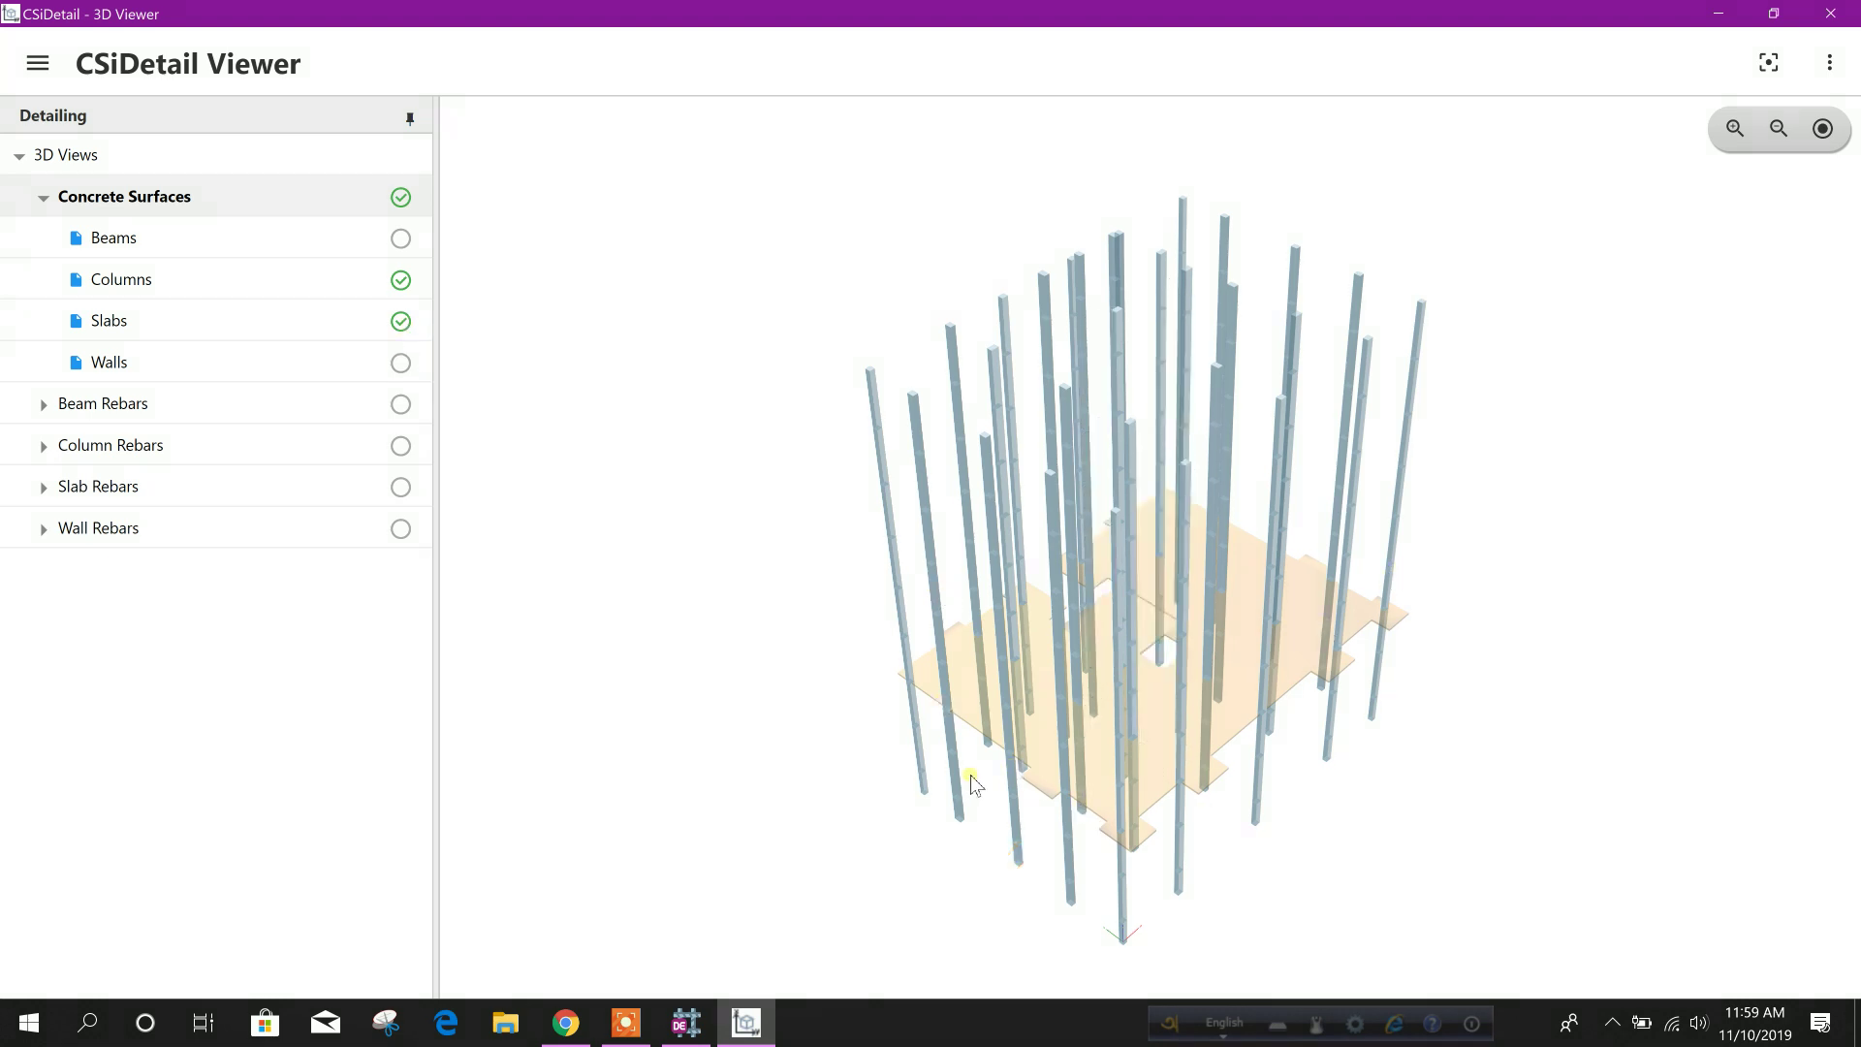
click(402, 364)
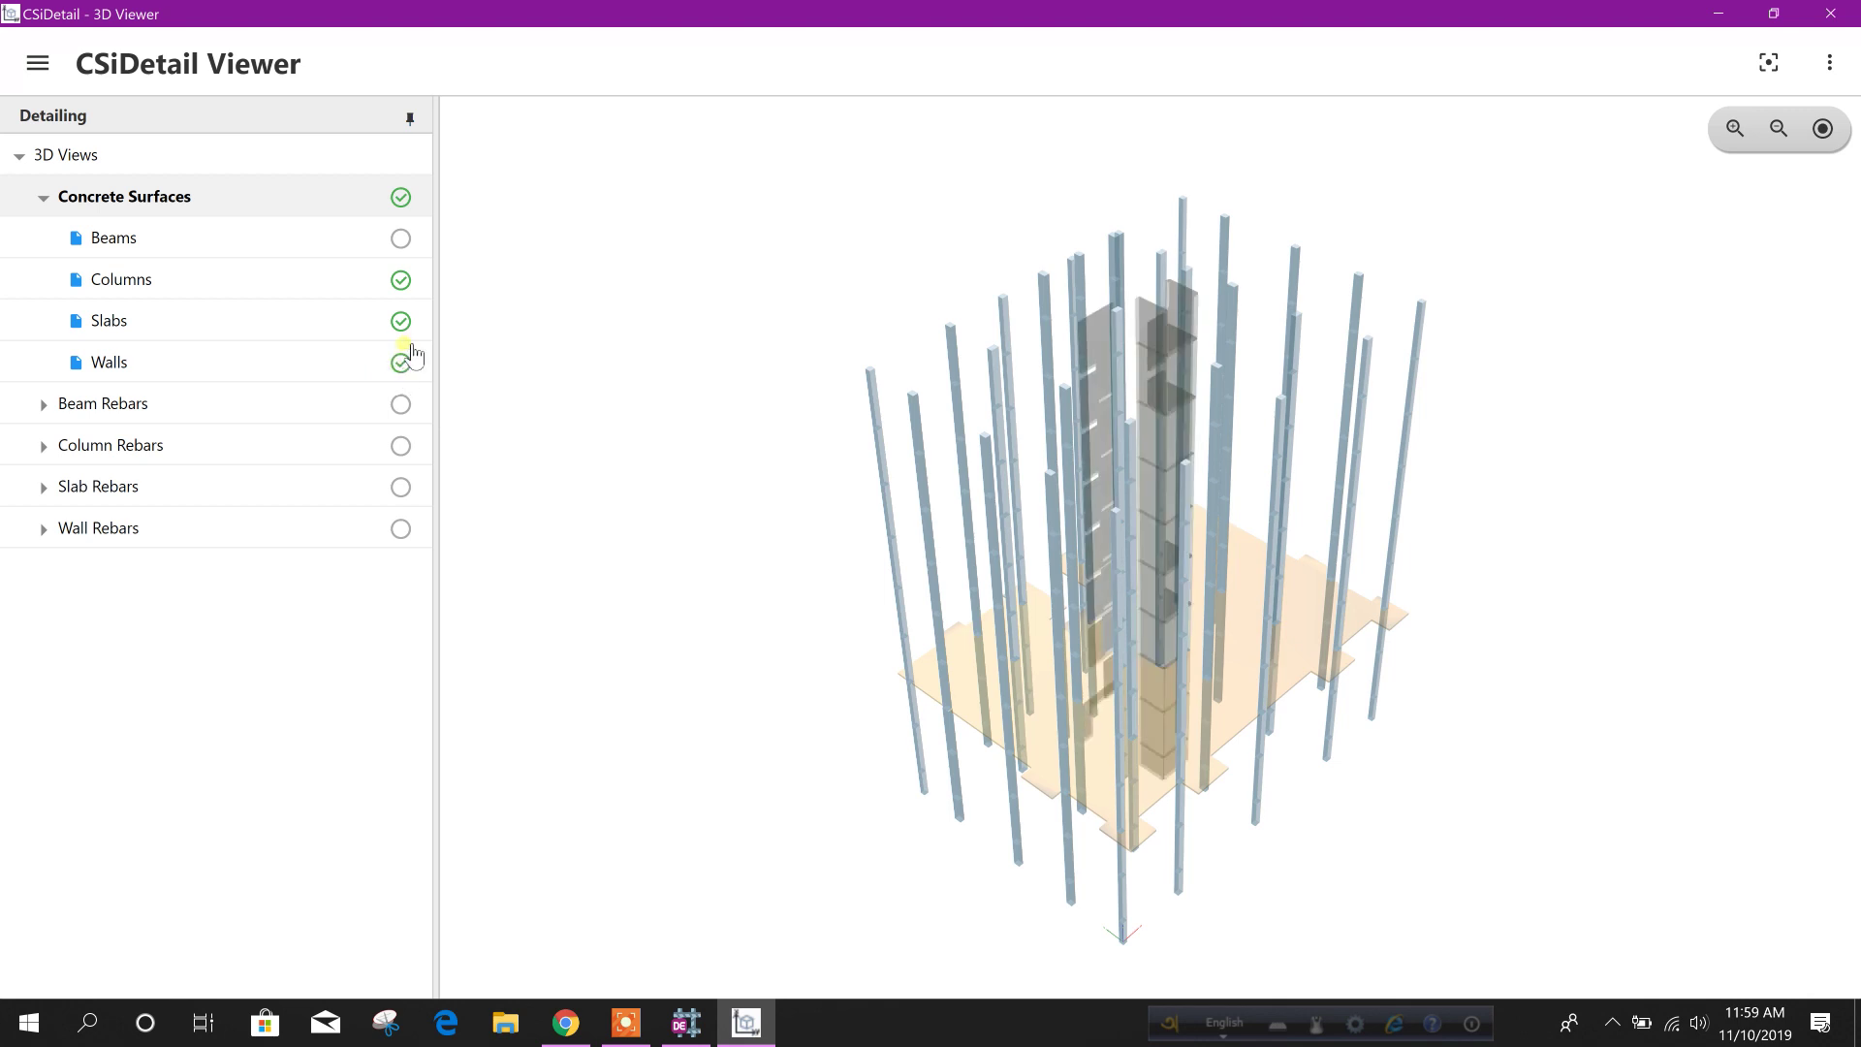
click(401, 322)
click(404, 322)
- Show the beams and zoom to beam rebar cages 10CB1-1 and 10CB2-2
click(401, 239)
click(44, 404)
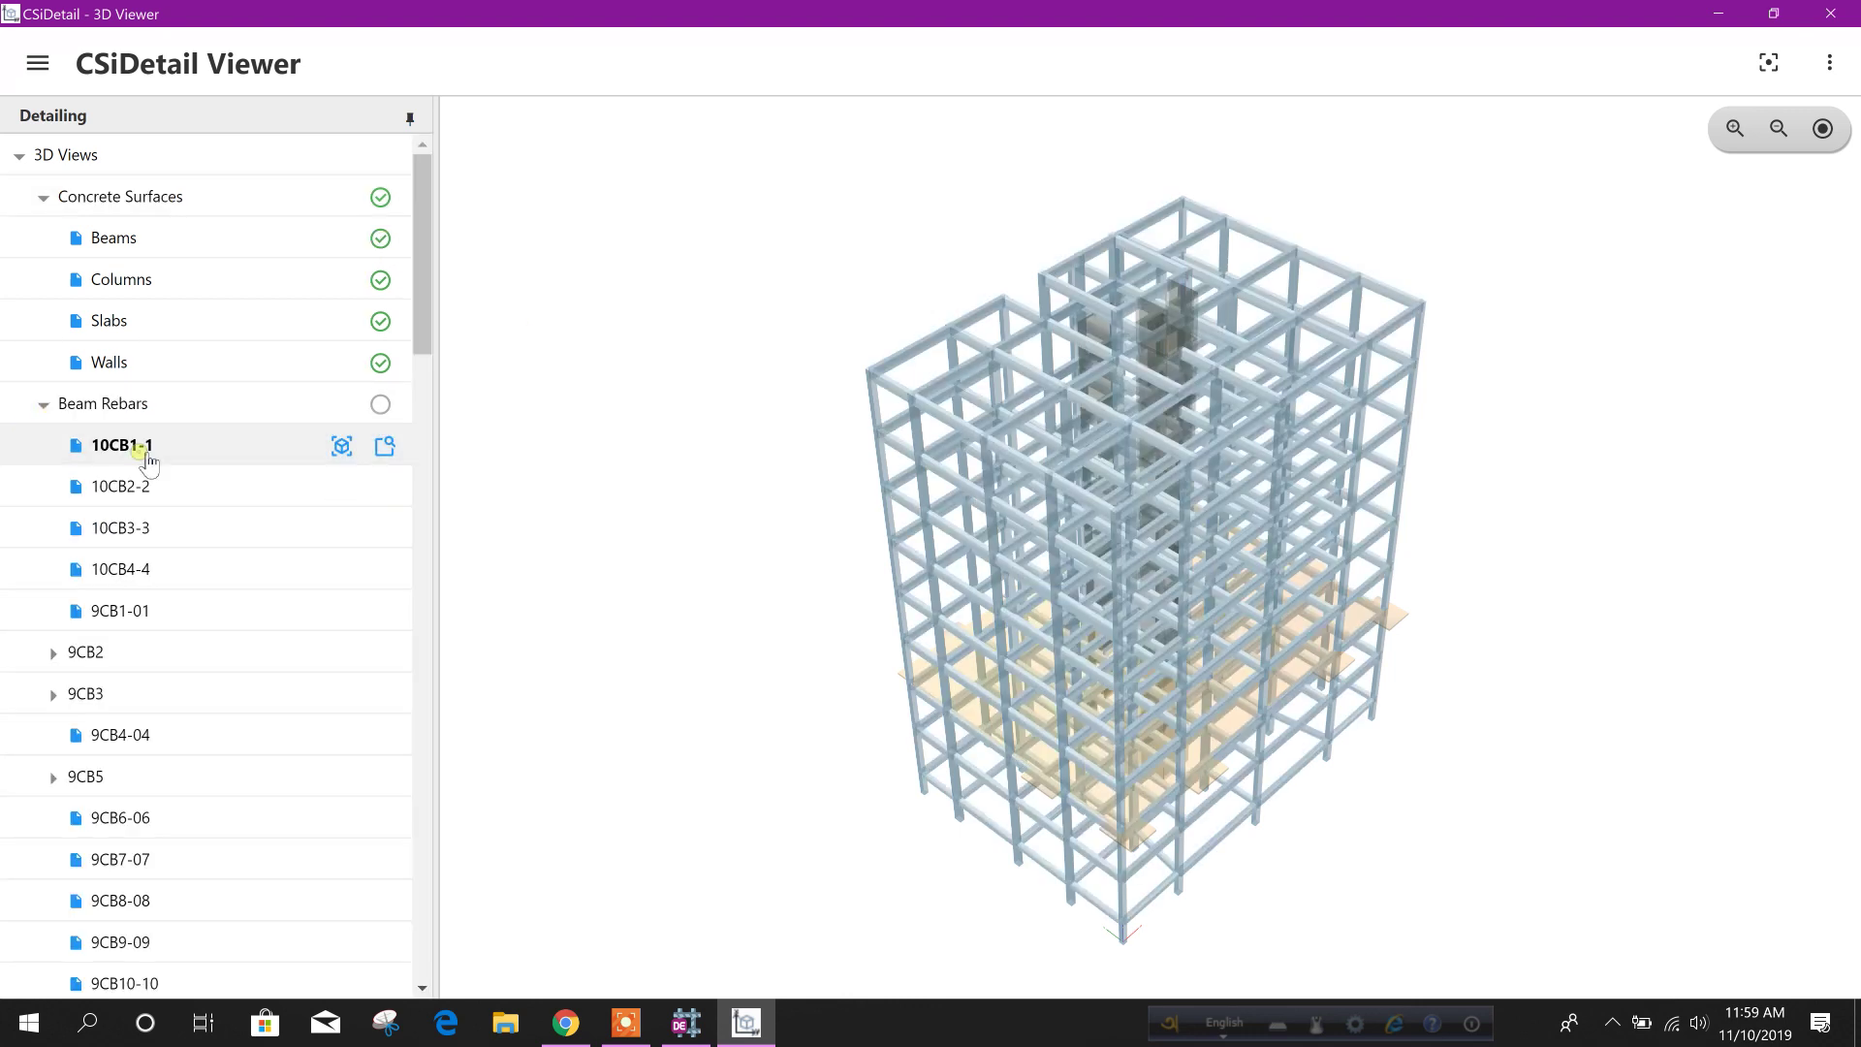
click(341, 446)
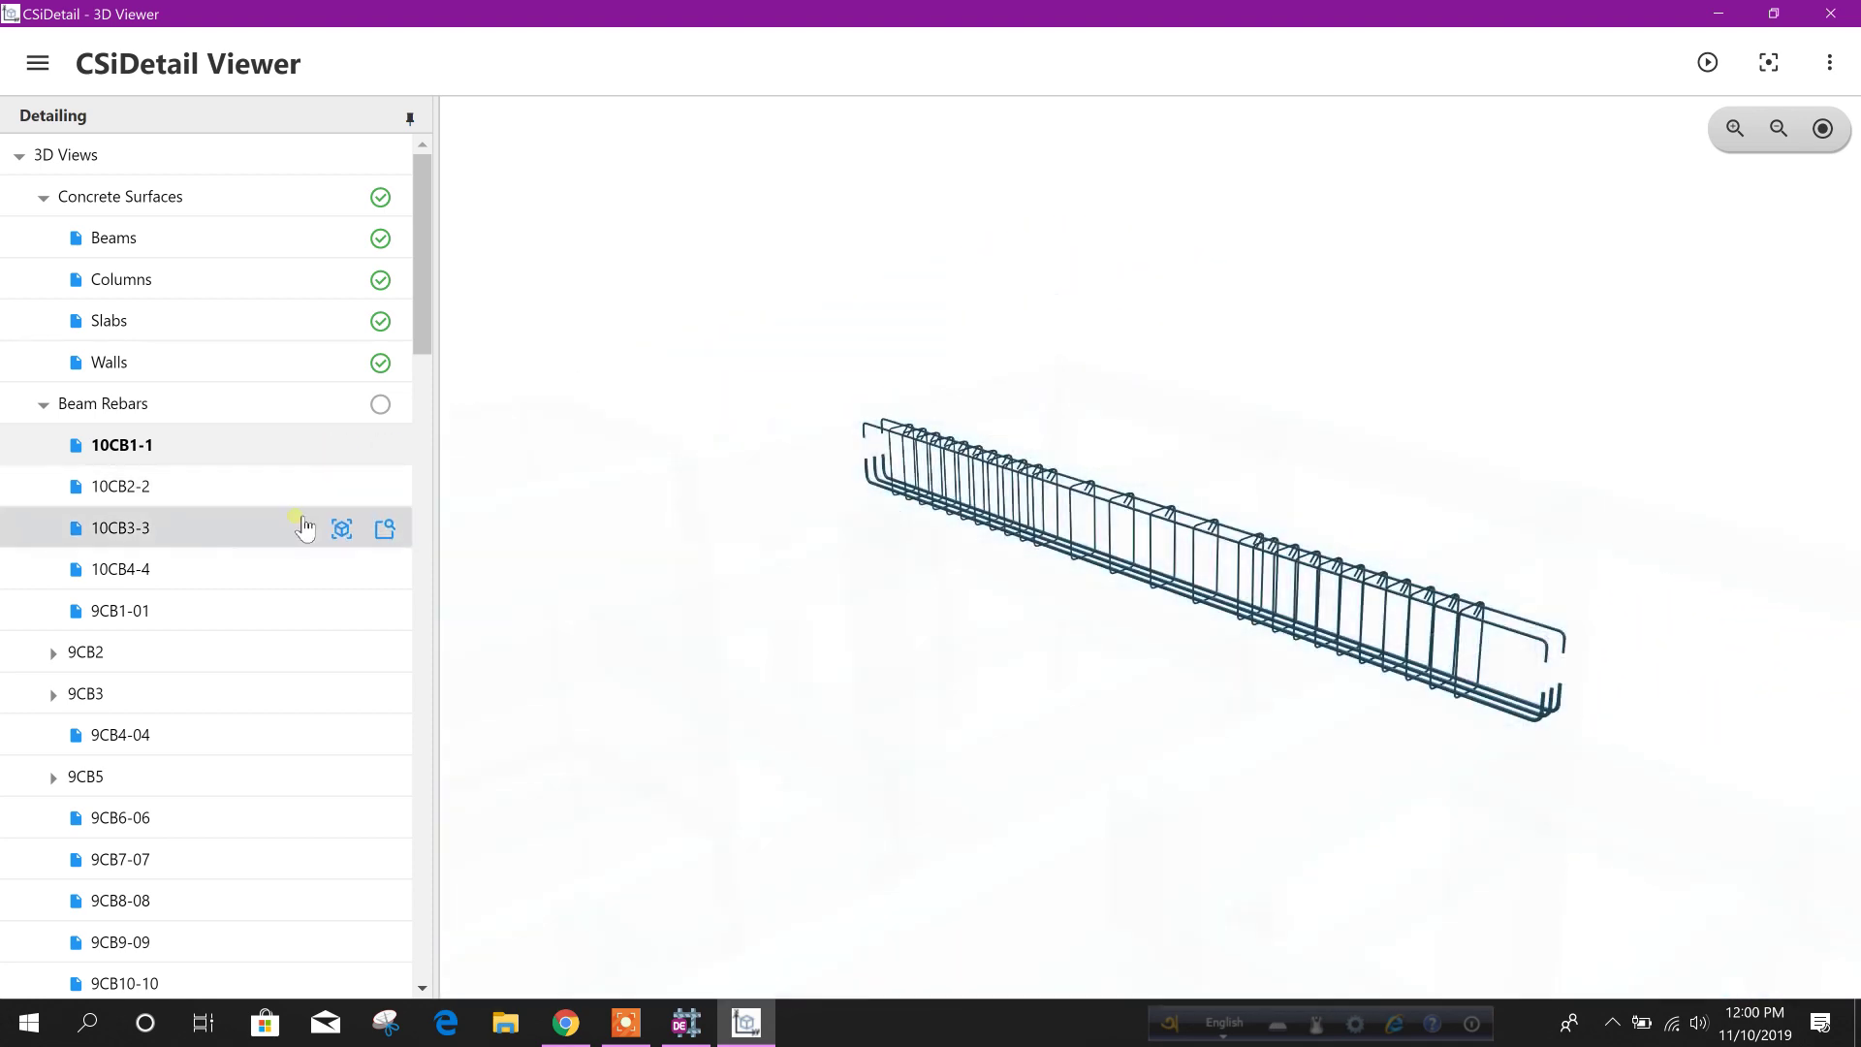
mouse_move(346, 504)
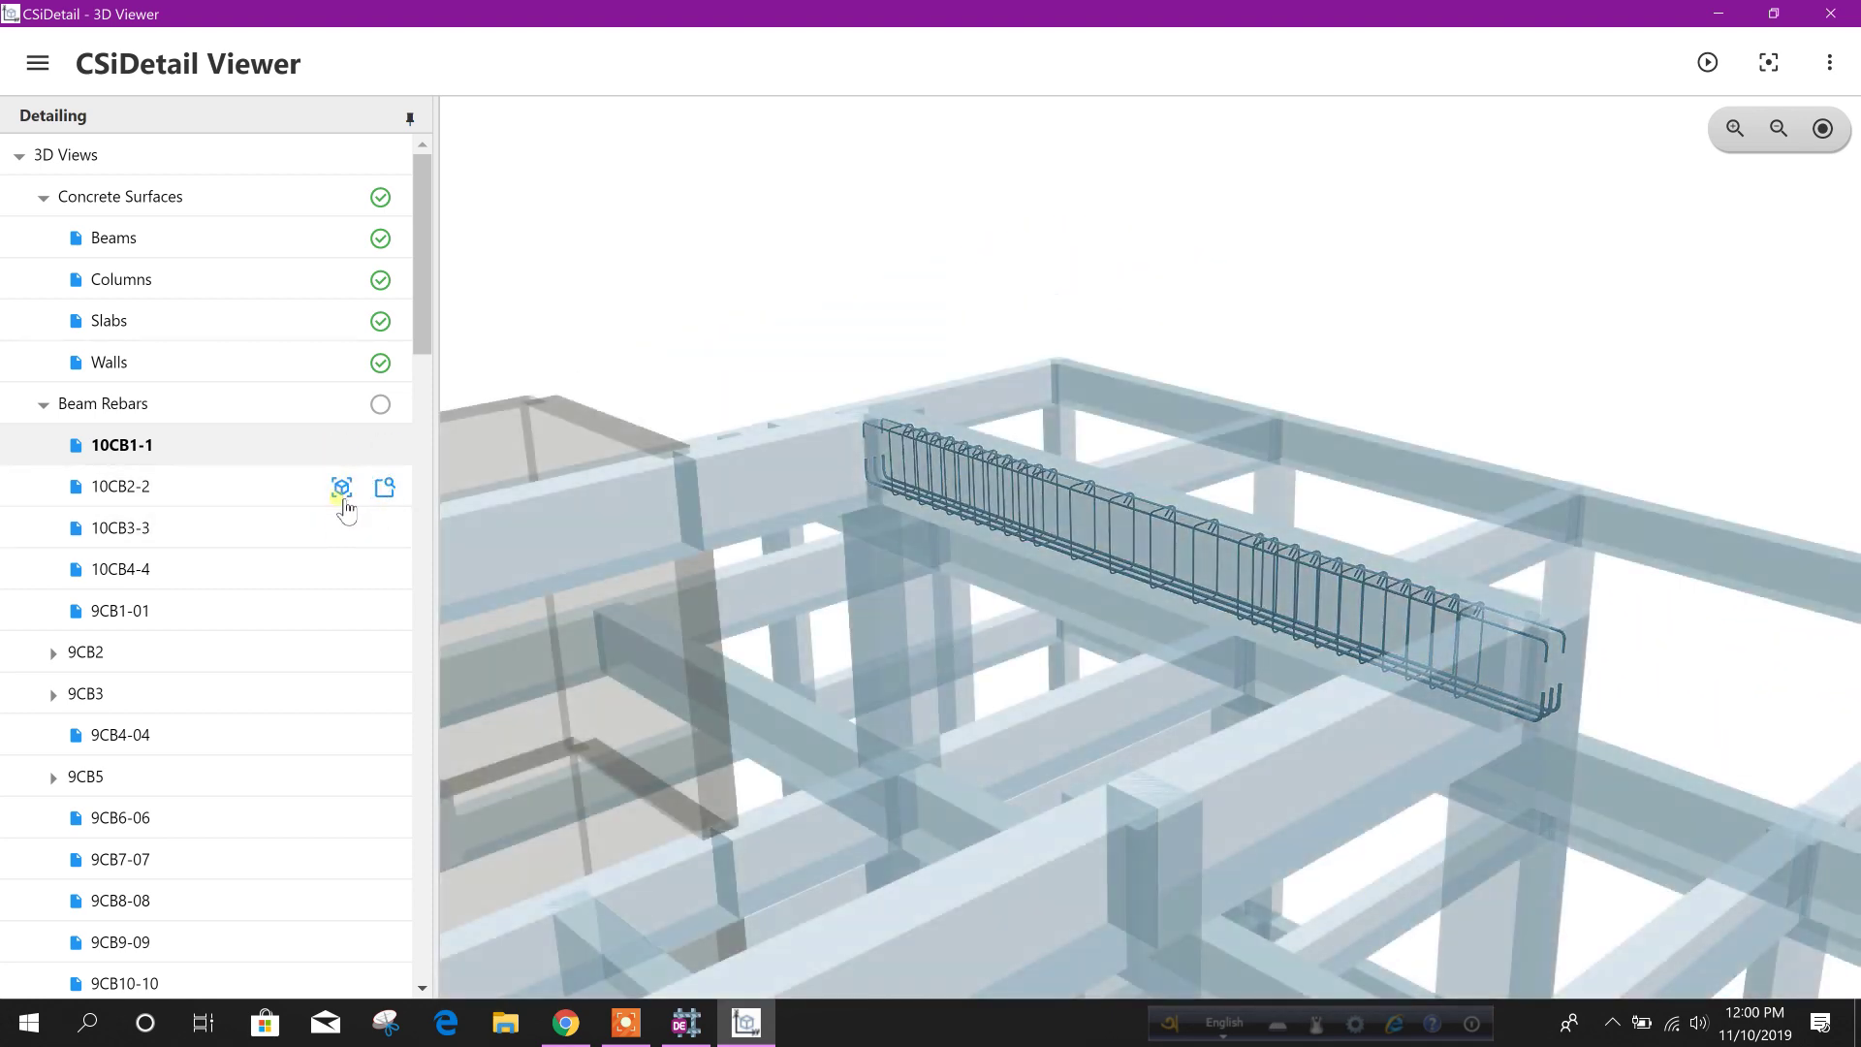
click(345, 496)
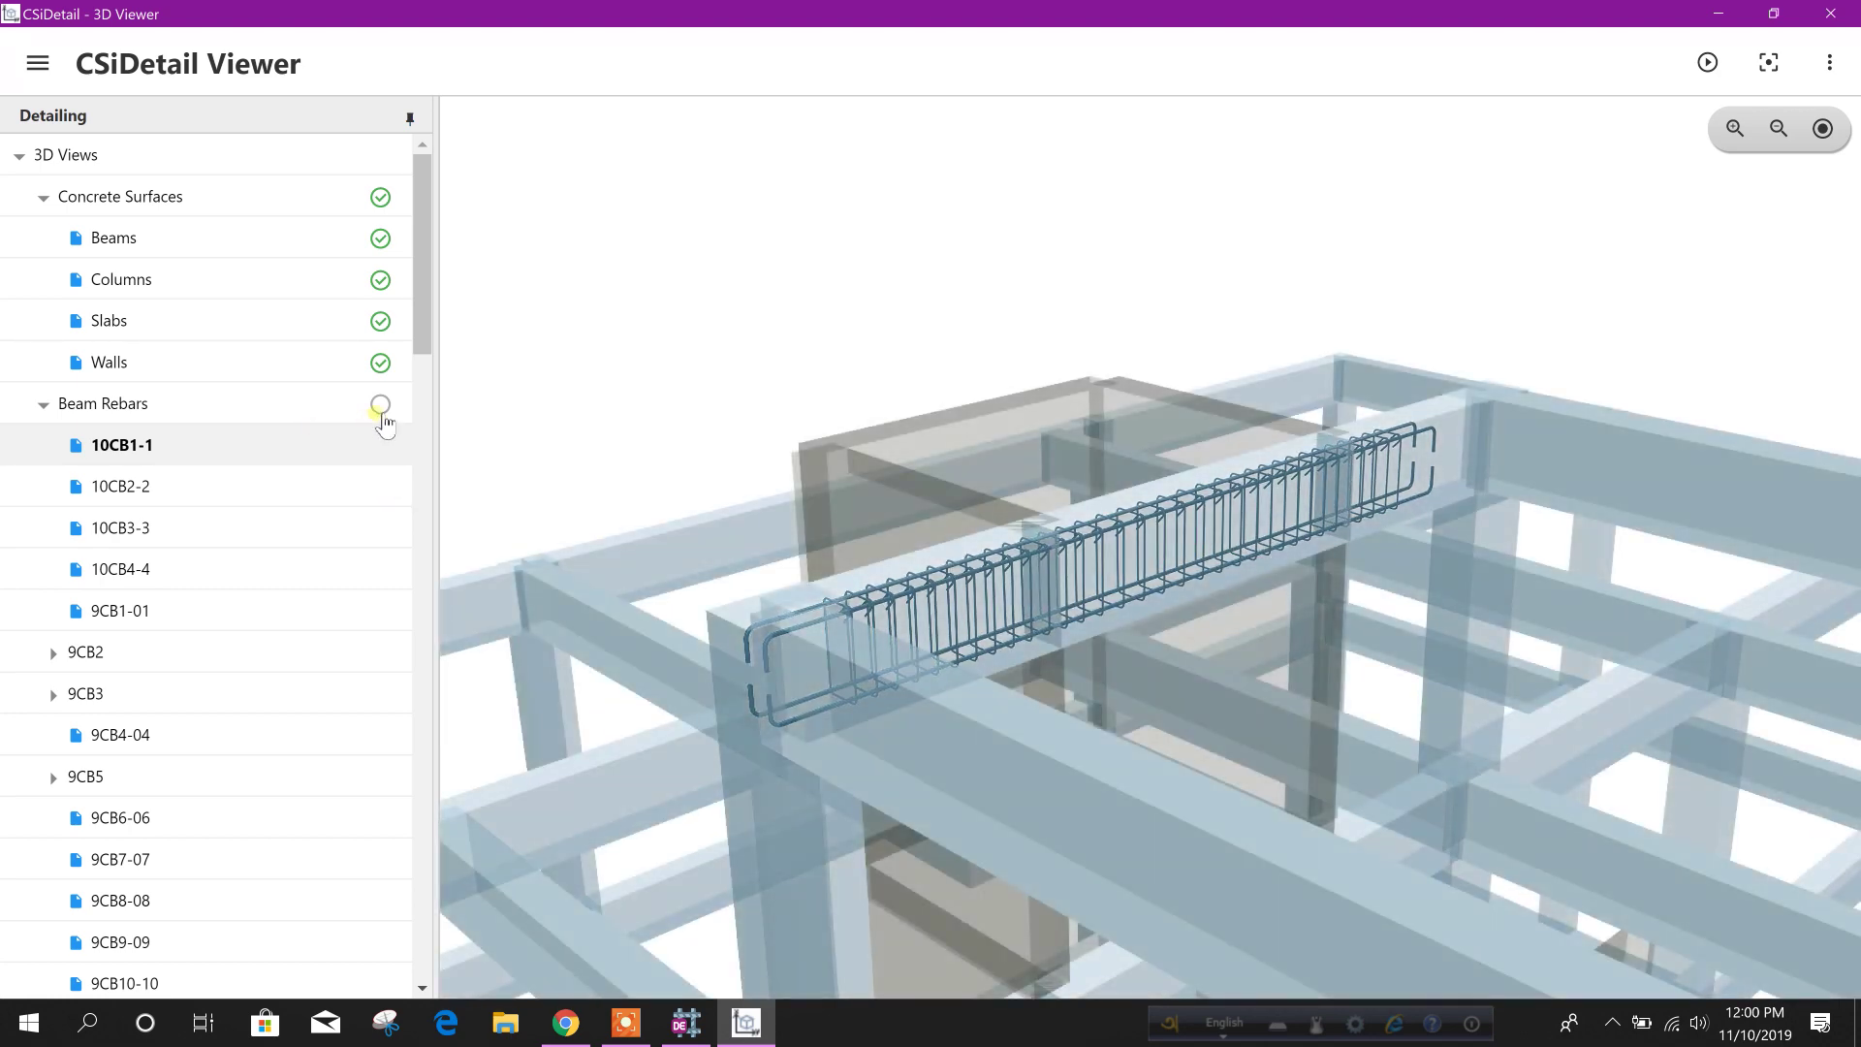
click(43, 404)
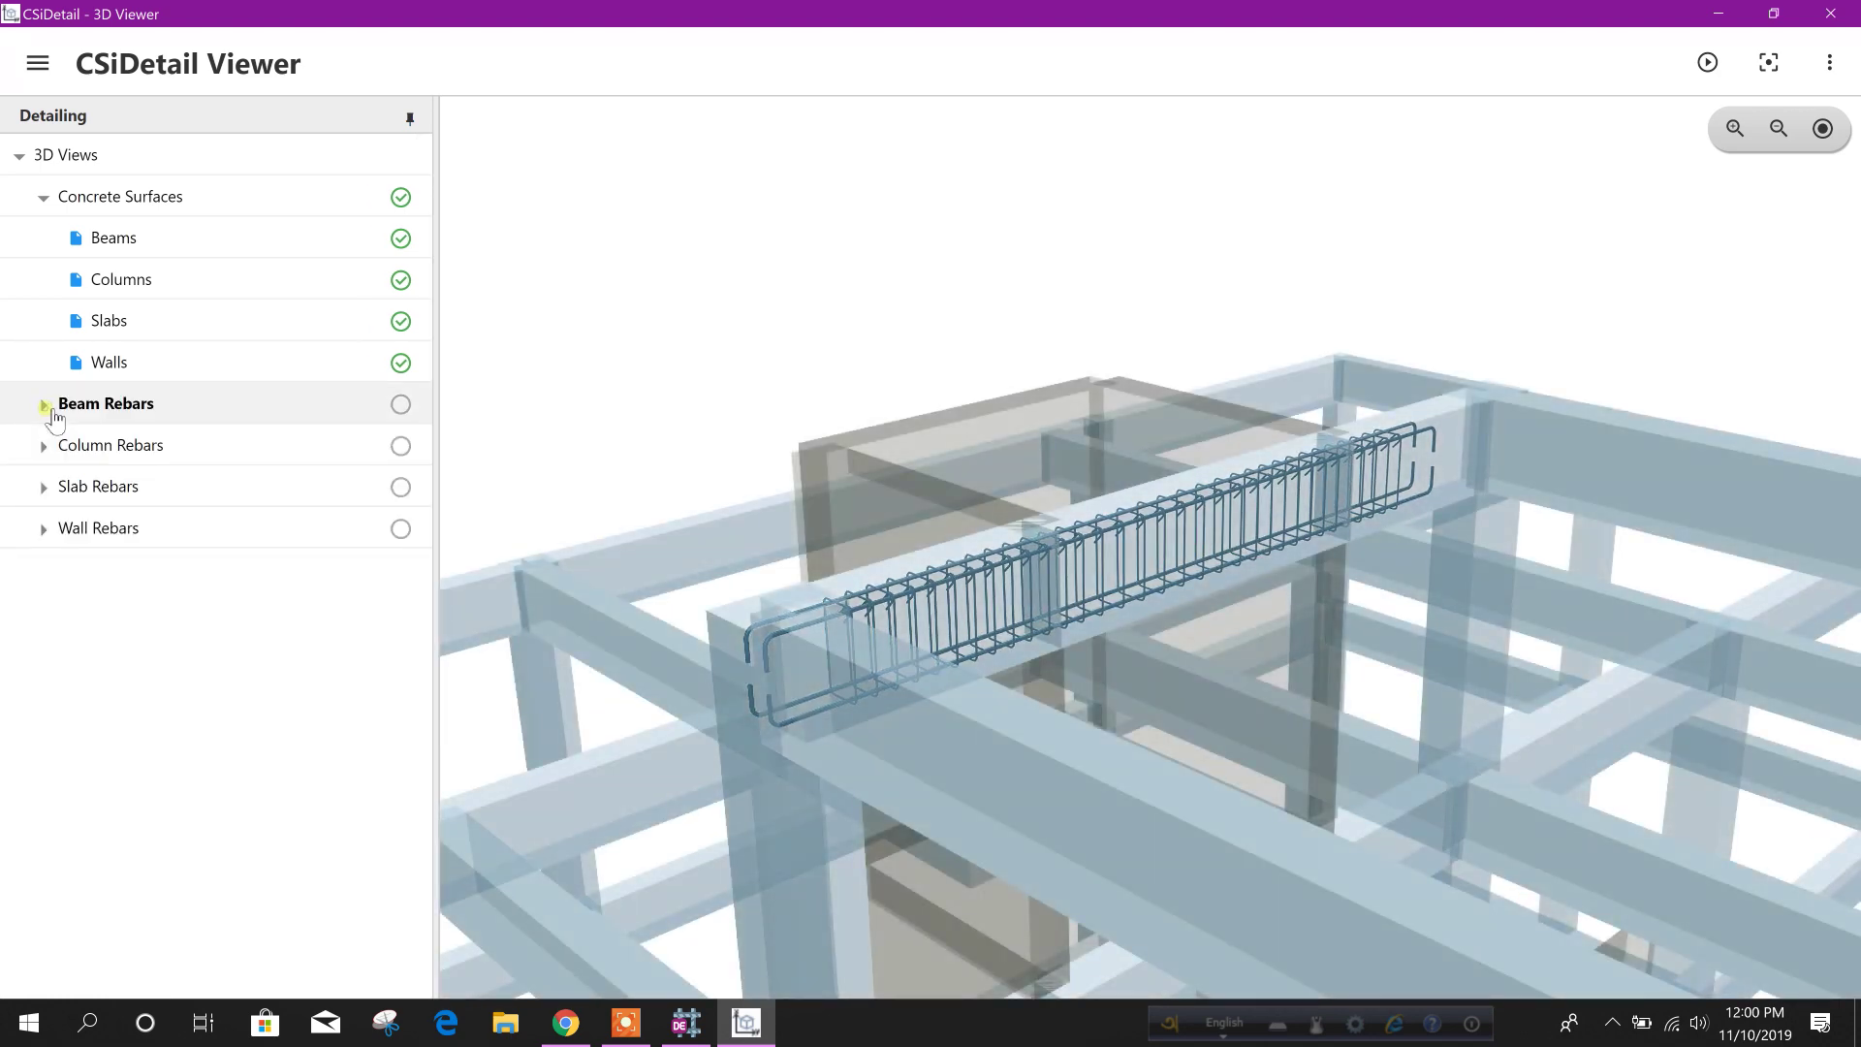
click(286, 450)
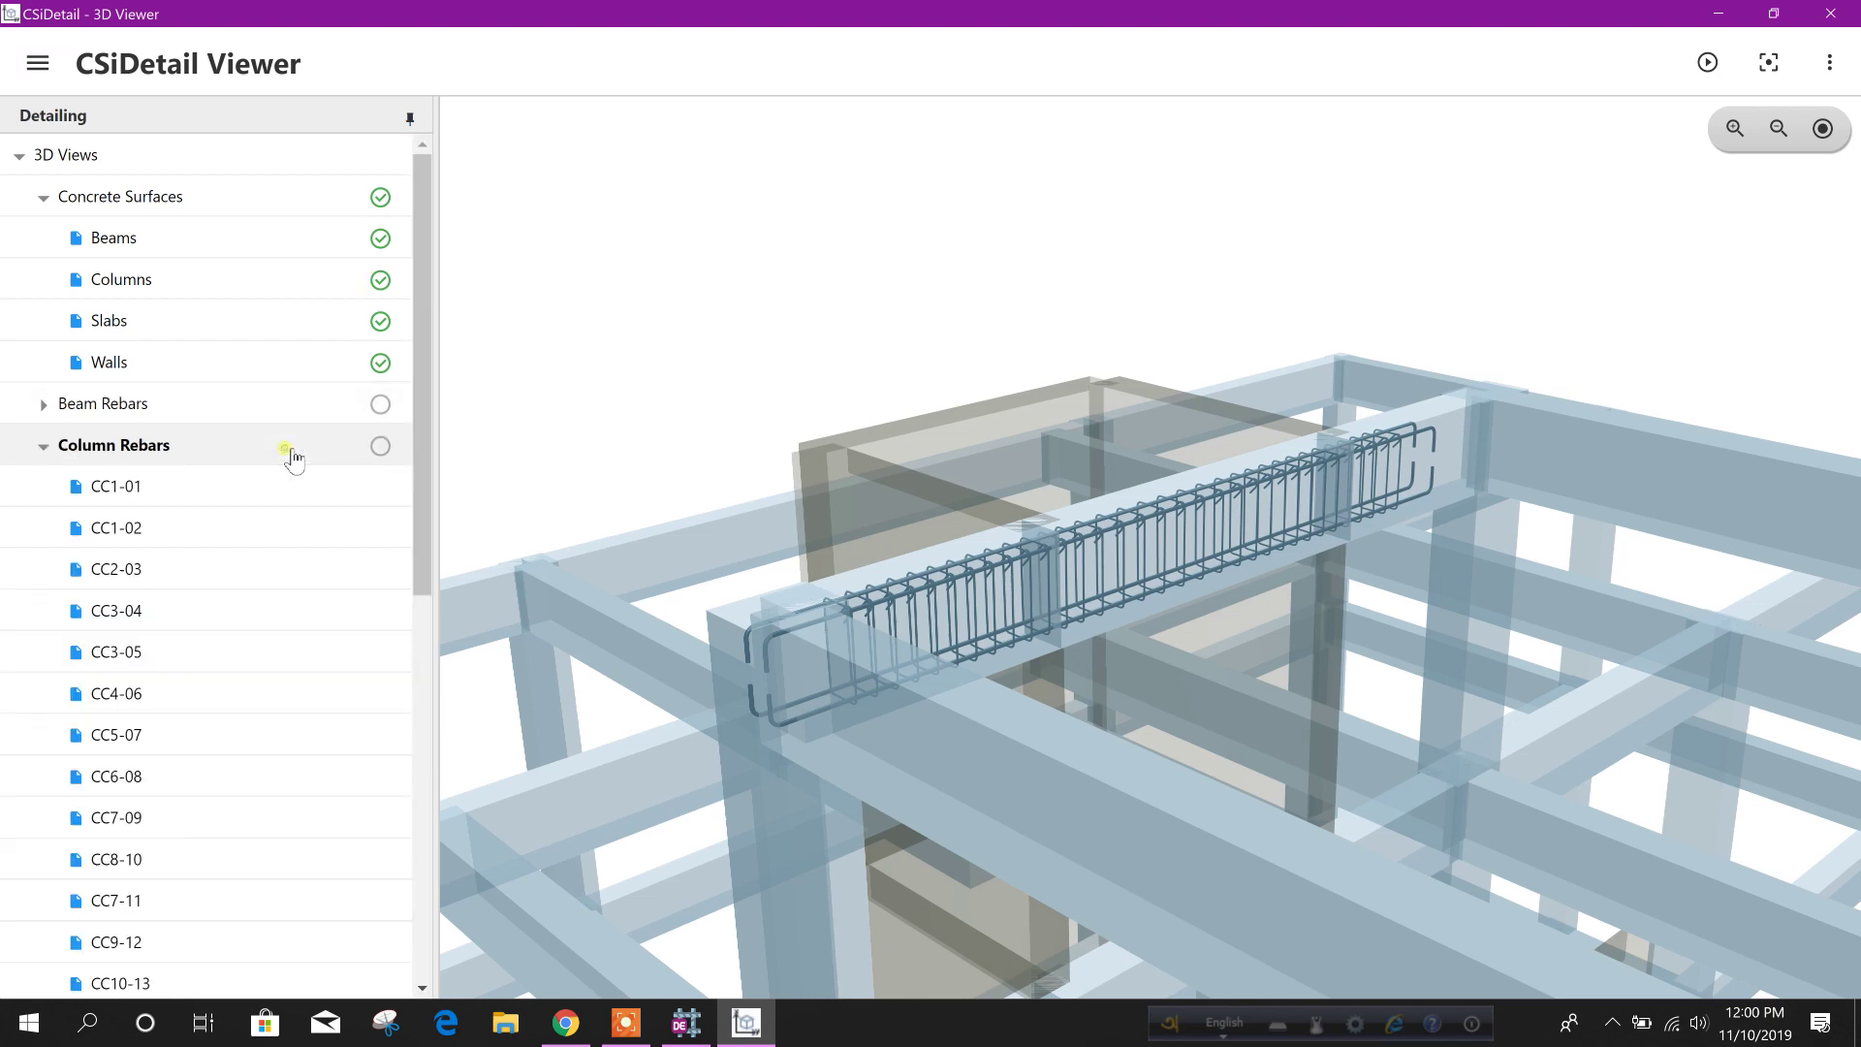
- Zoom to the CC1-01 column rebar cage and collapse the Column Rebars list
click(244, 499)
click(355, 495)
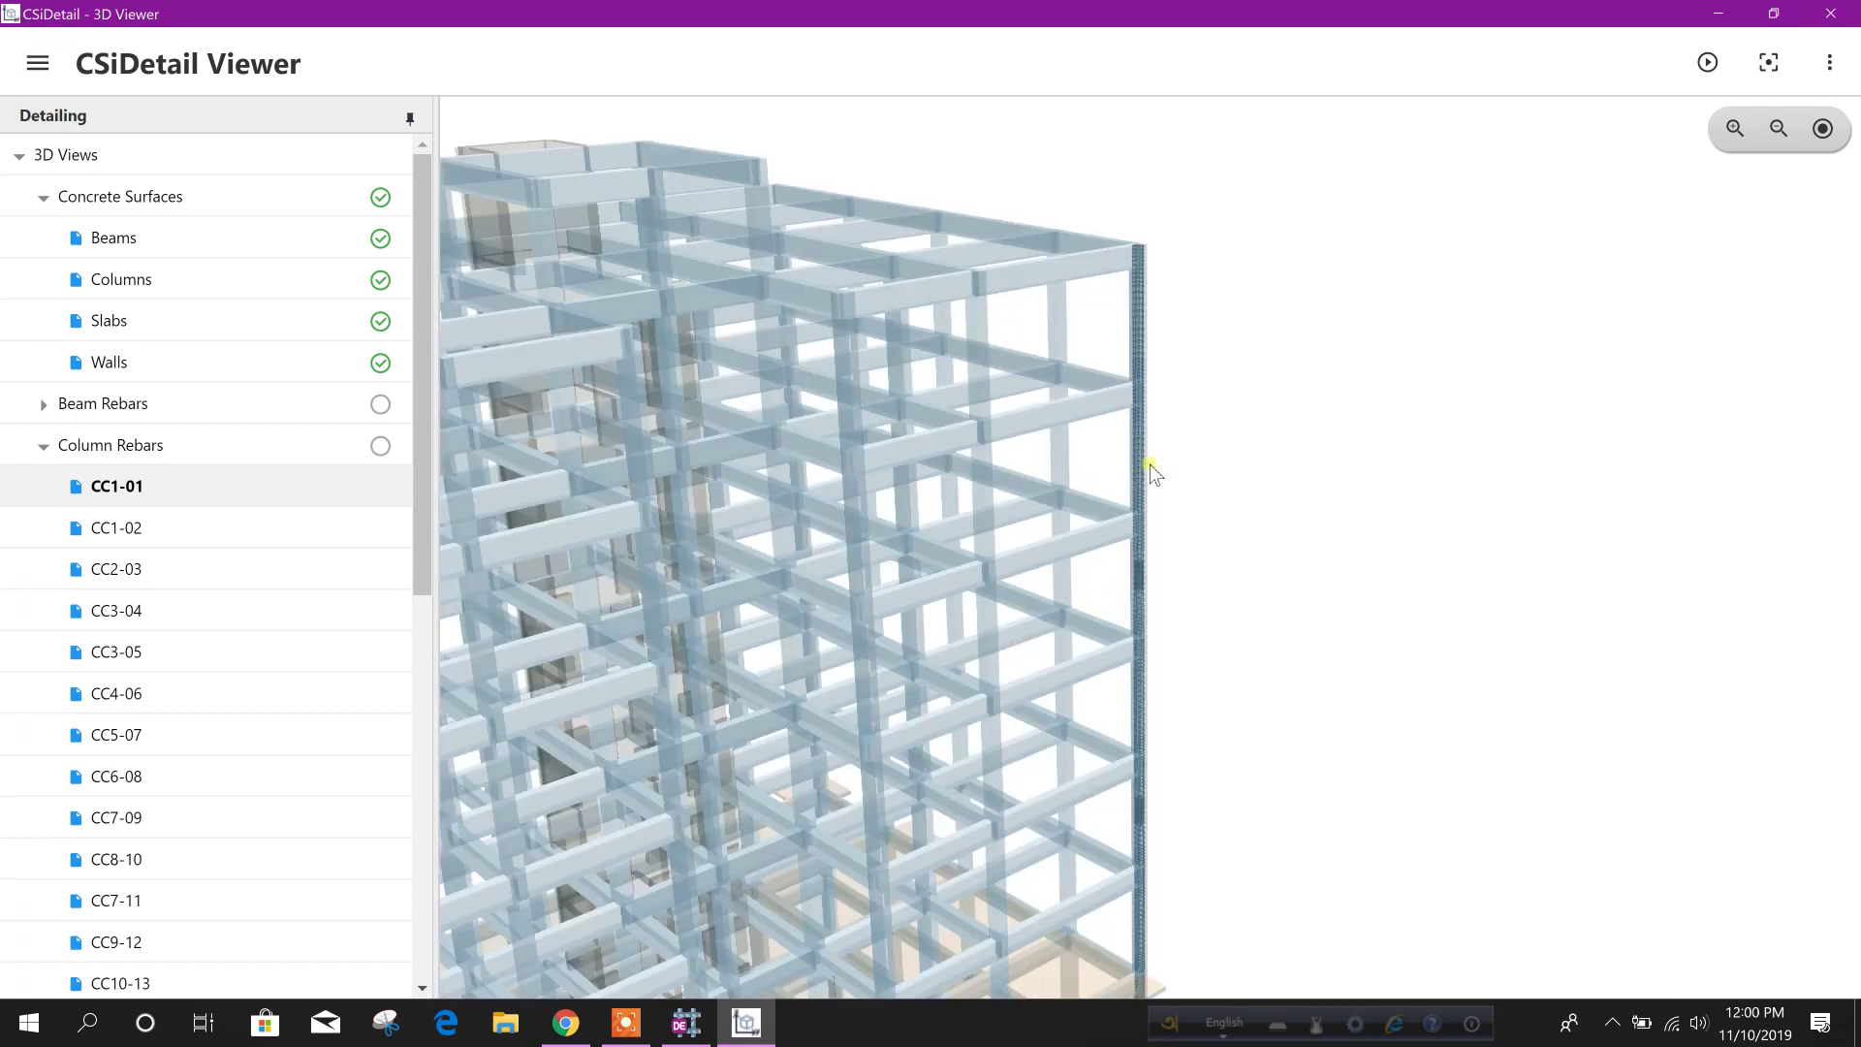
mouse_move(364, 511)
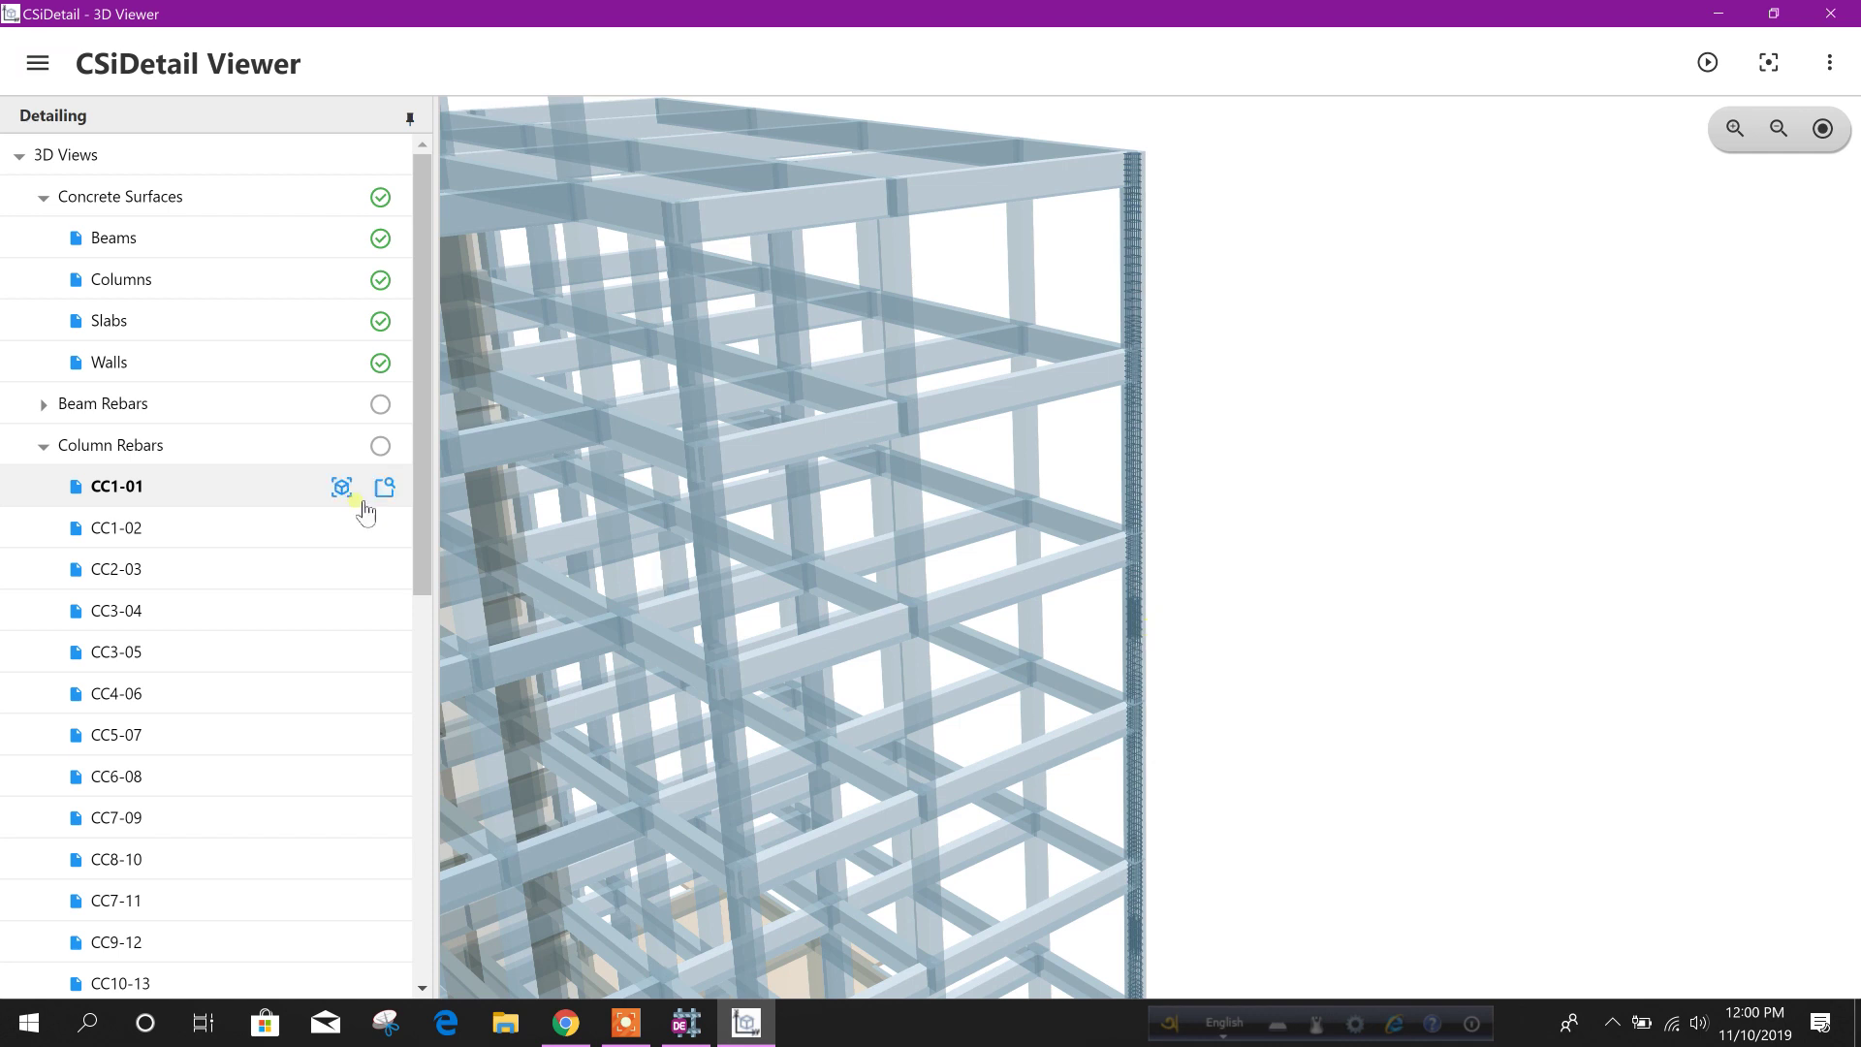
click(43, 447)
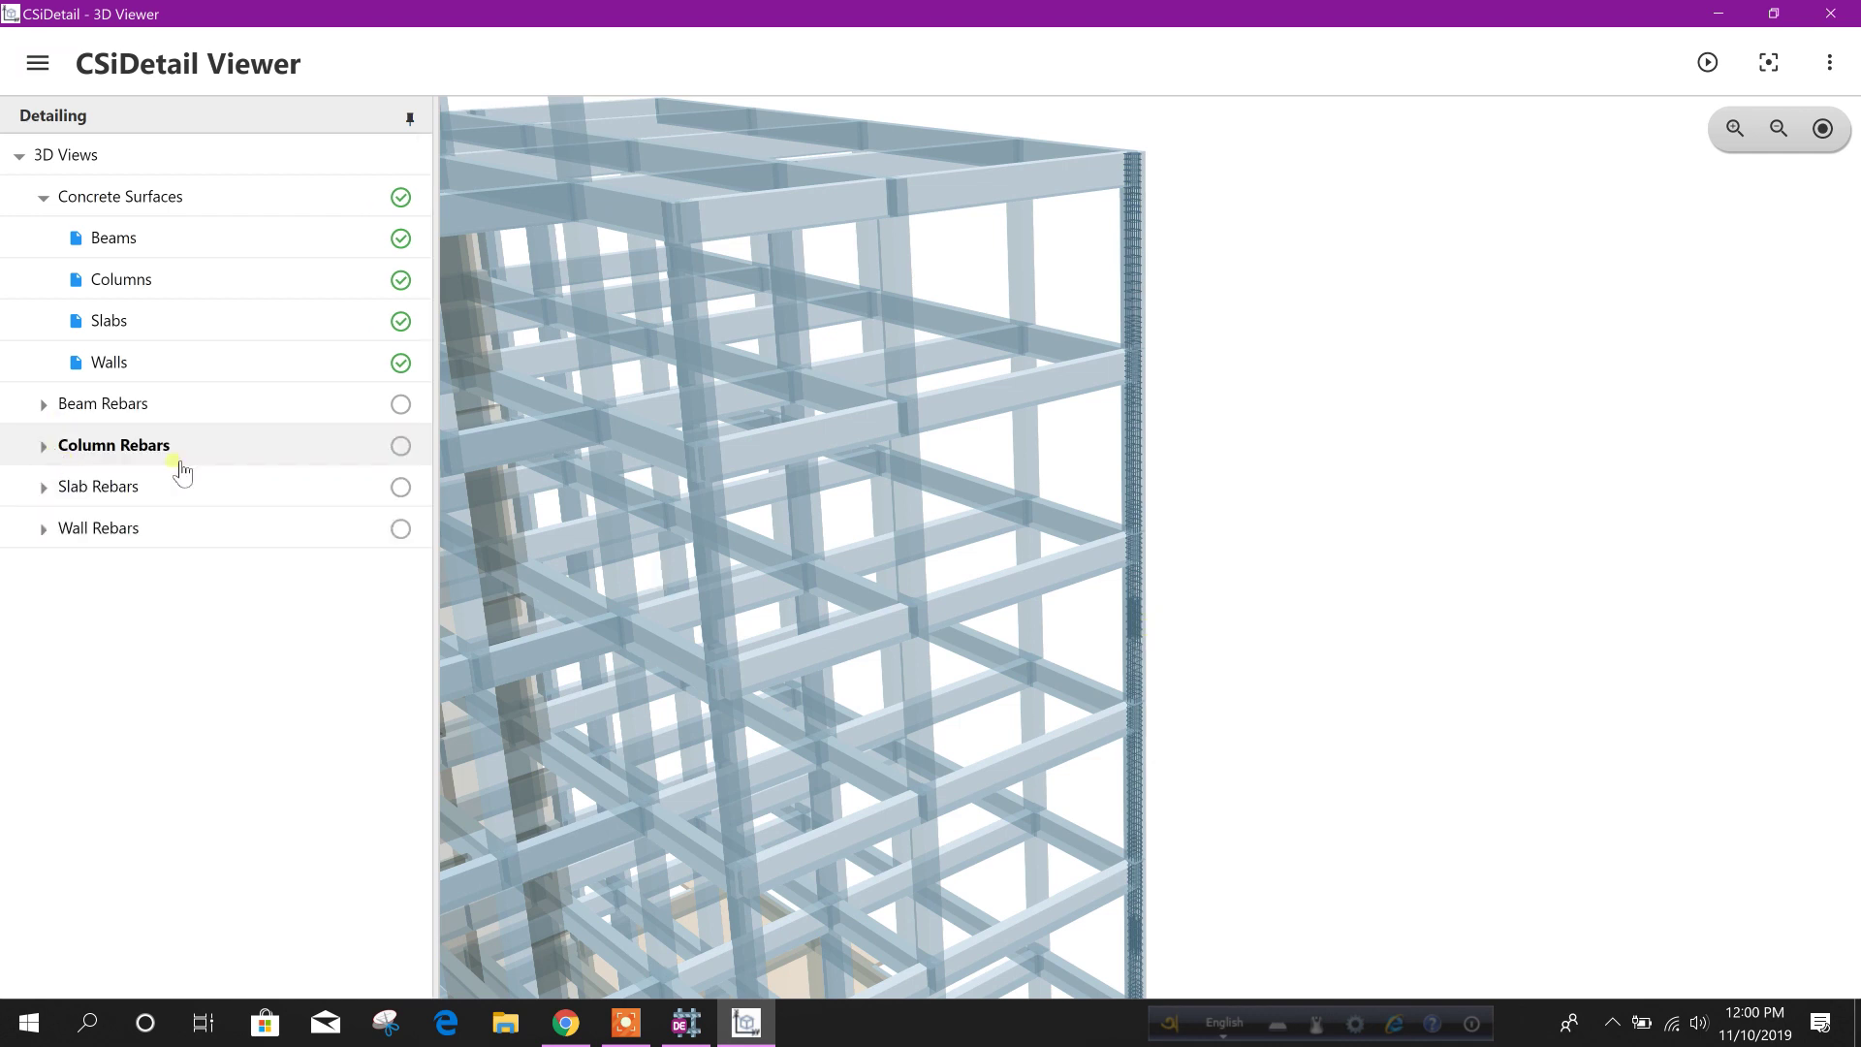
- Turn on all beam and column rebars and orbit around the frame
click(400, 404)
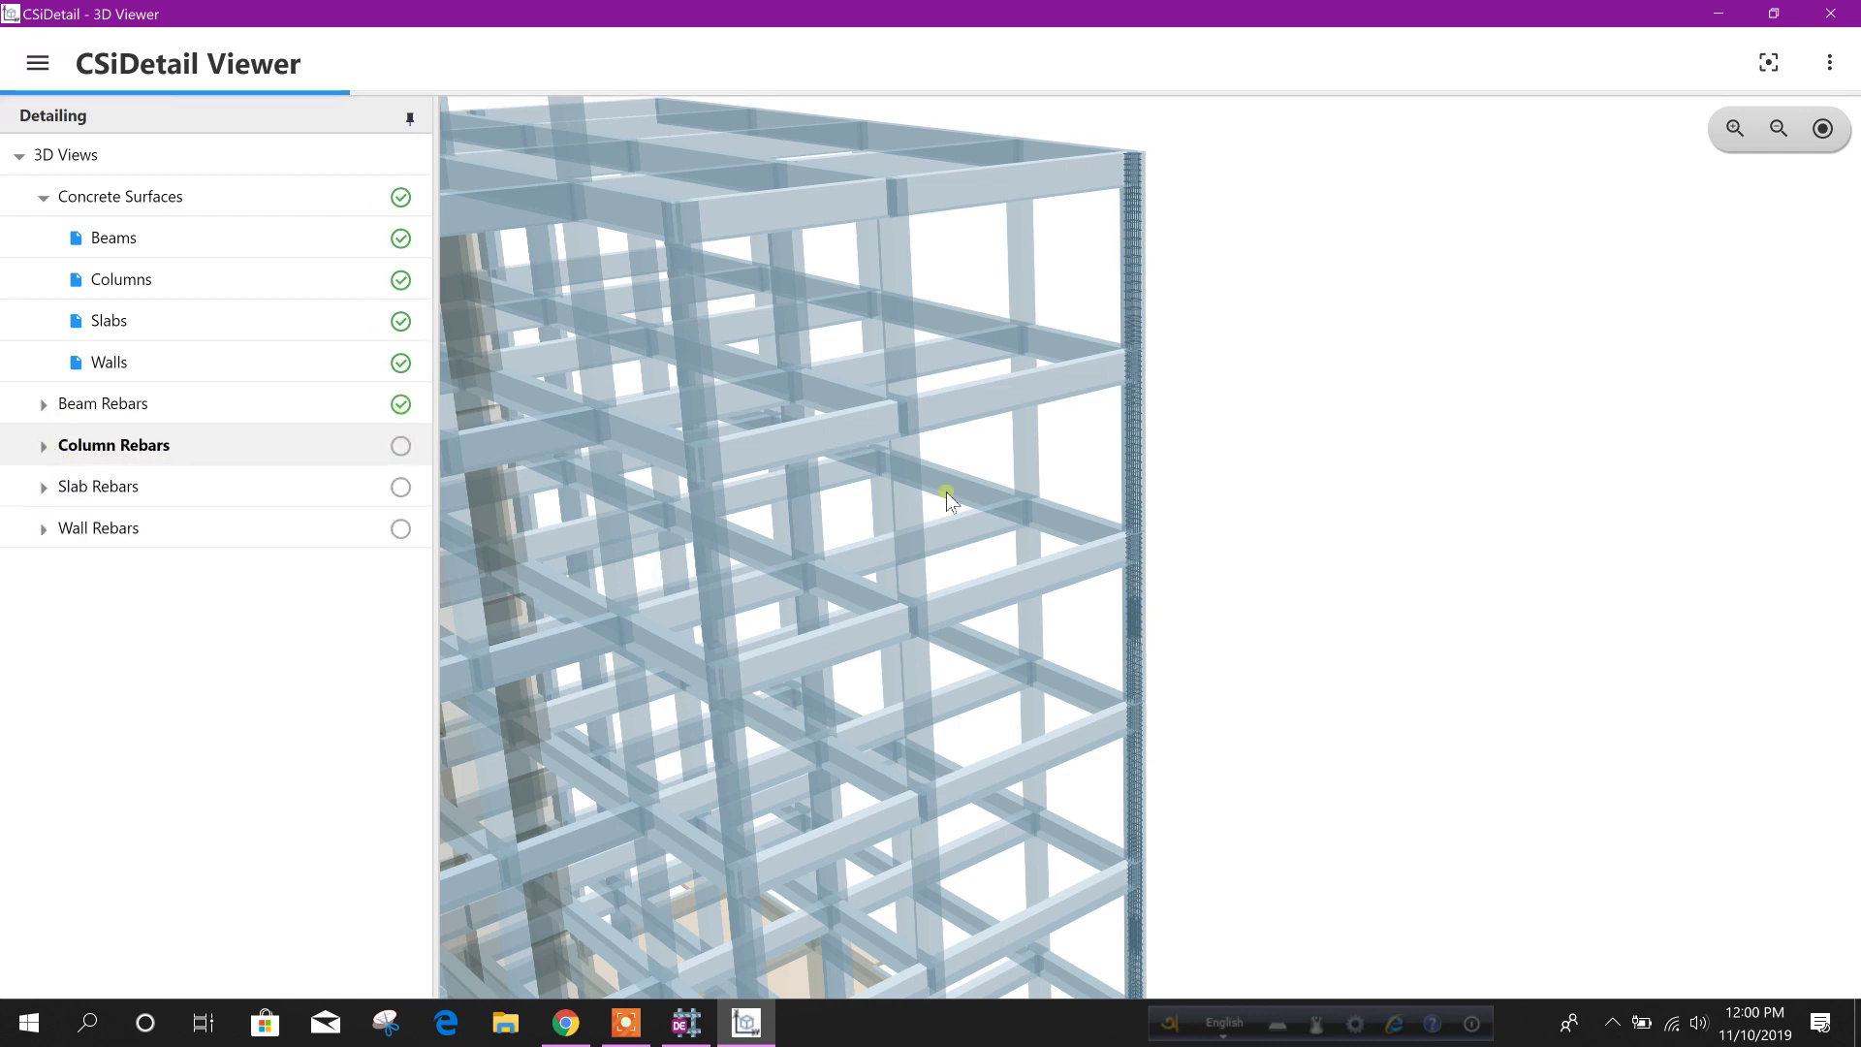
drag(1137, 527, 1230, 572)
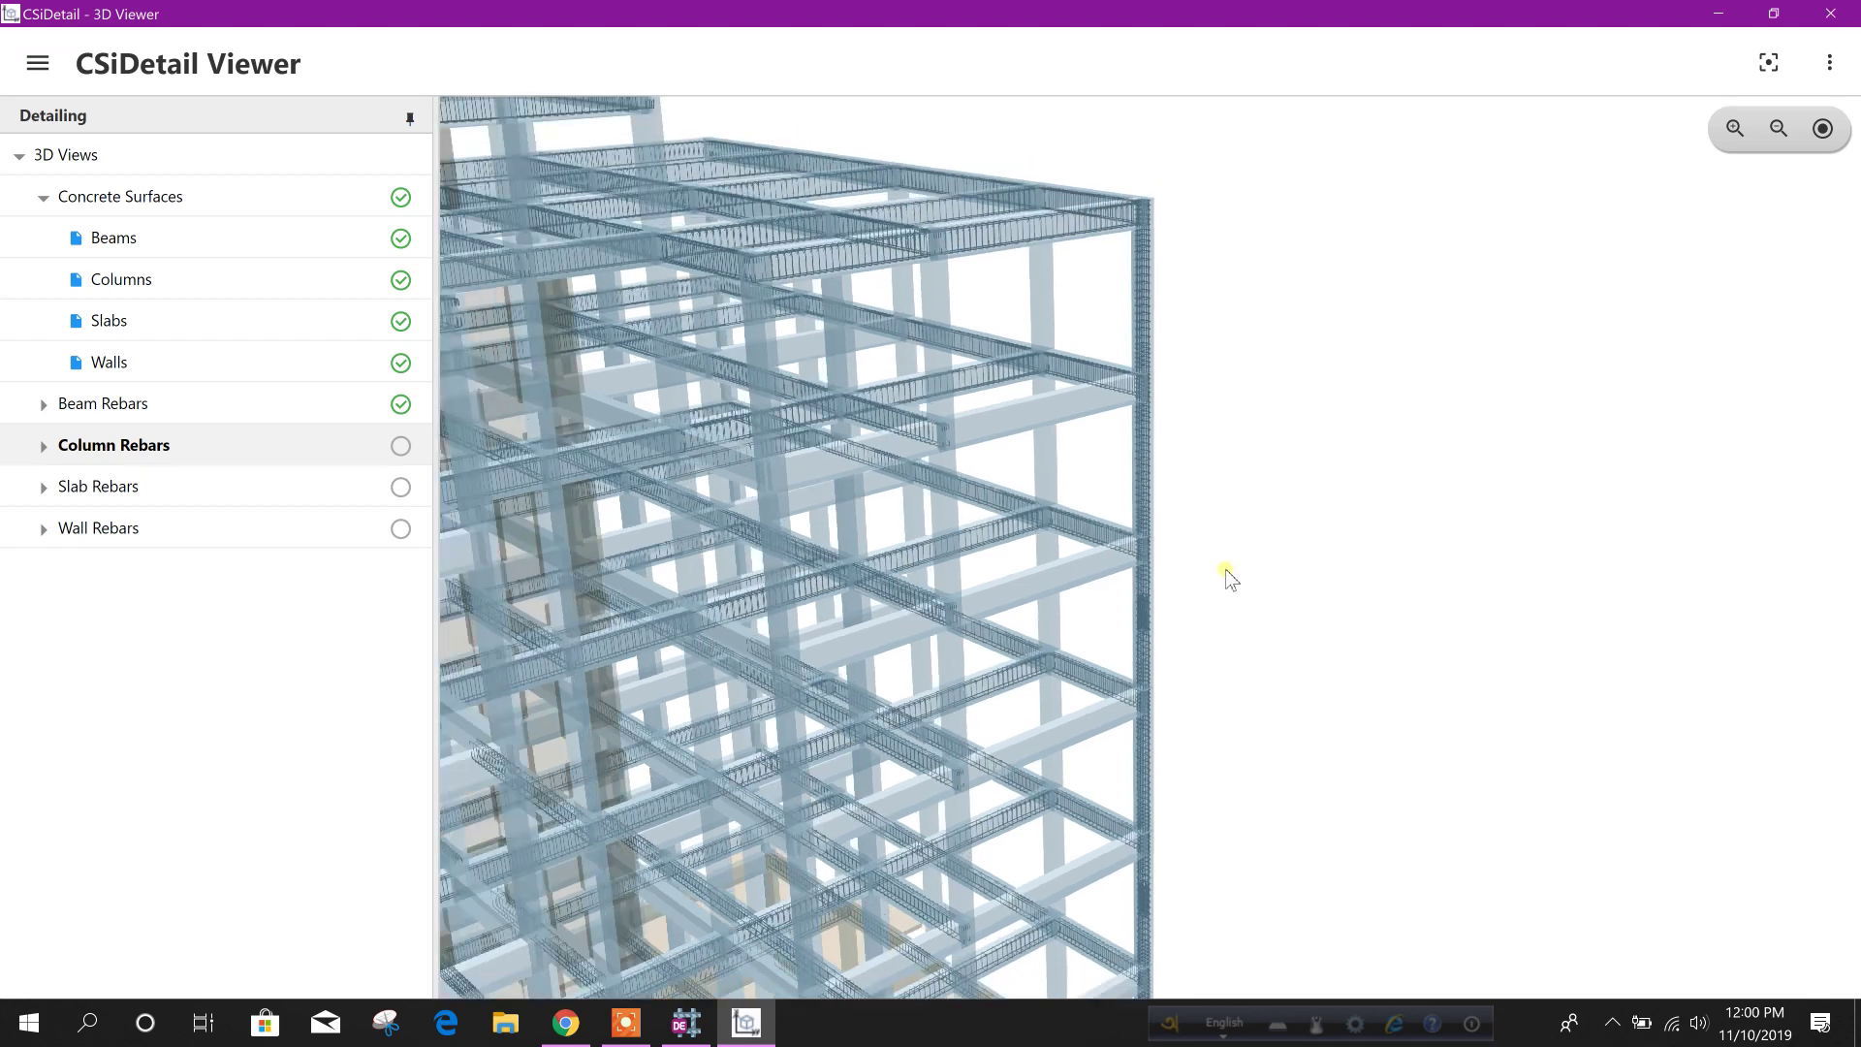
click(402, 447)
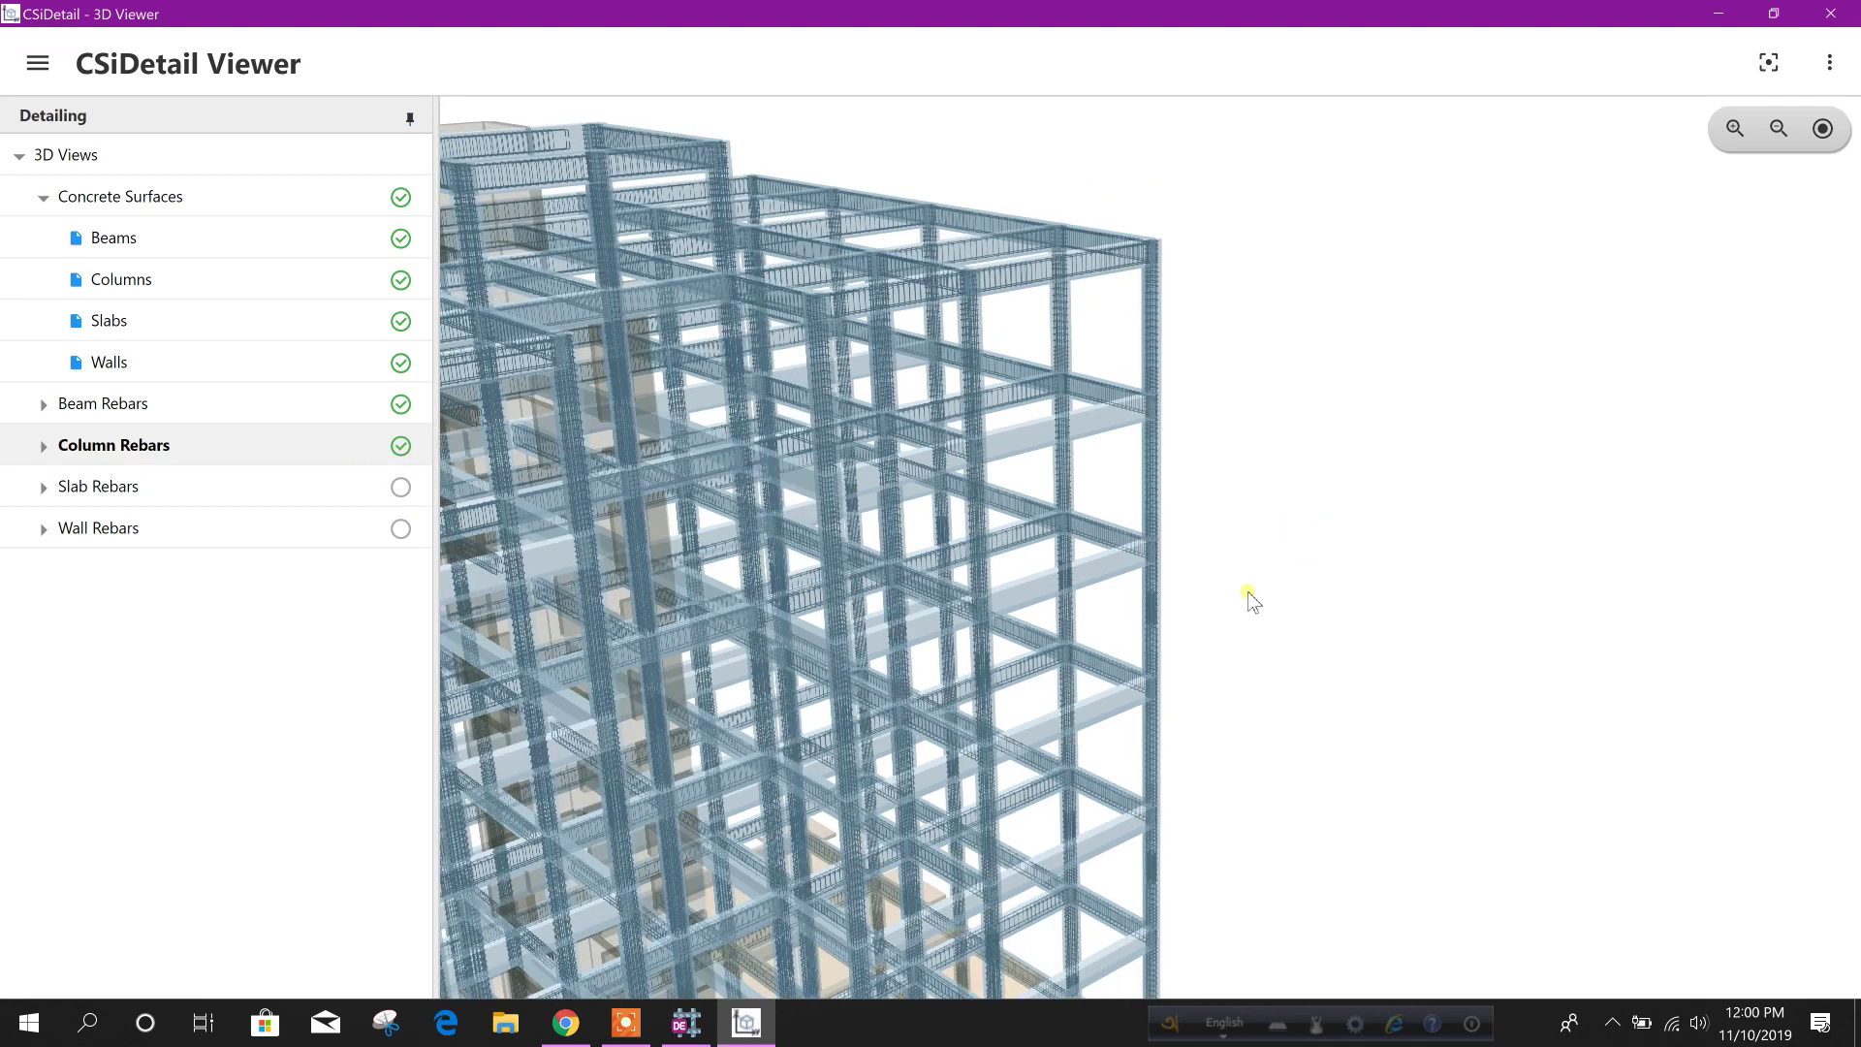
drag(1259, 594, 1114, 623)
scroll(1237, 577, up, 5)
scroll(1090, 626, down, 5)
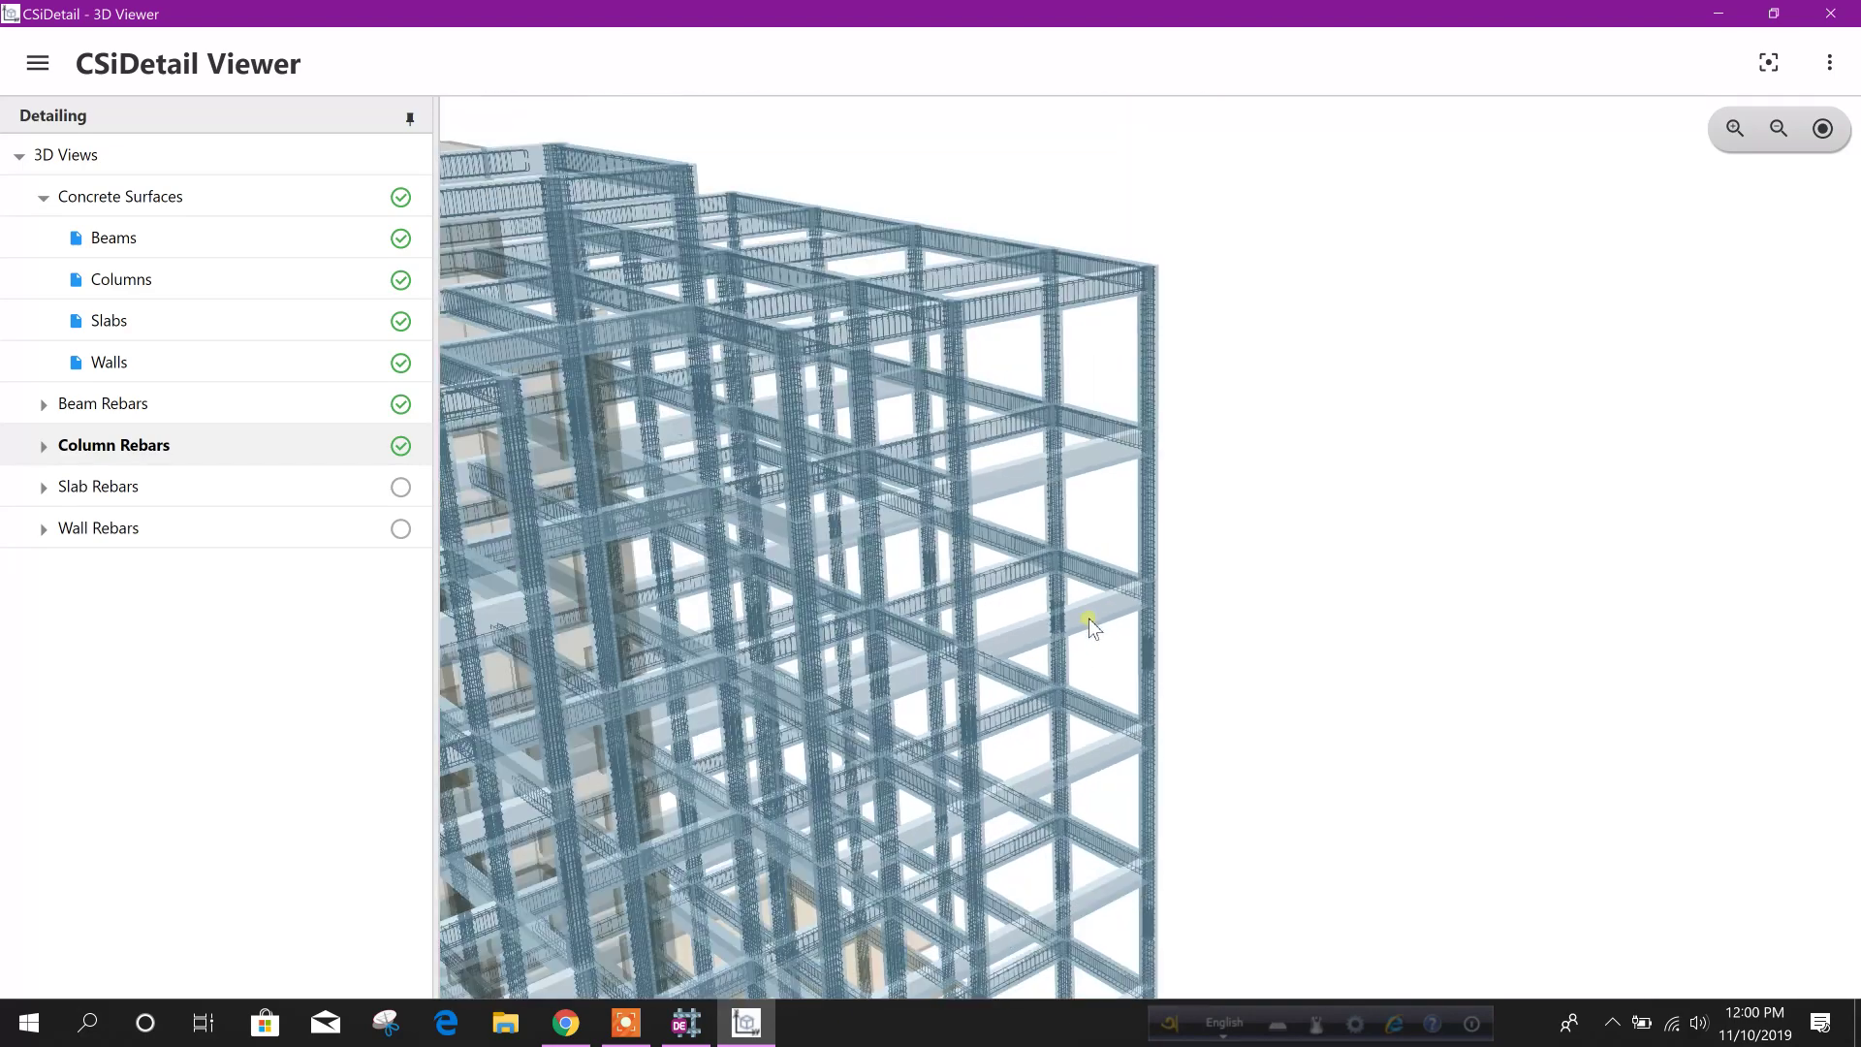
drag(1081, 618, 596, 596)
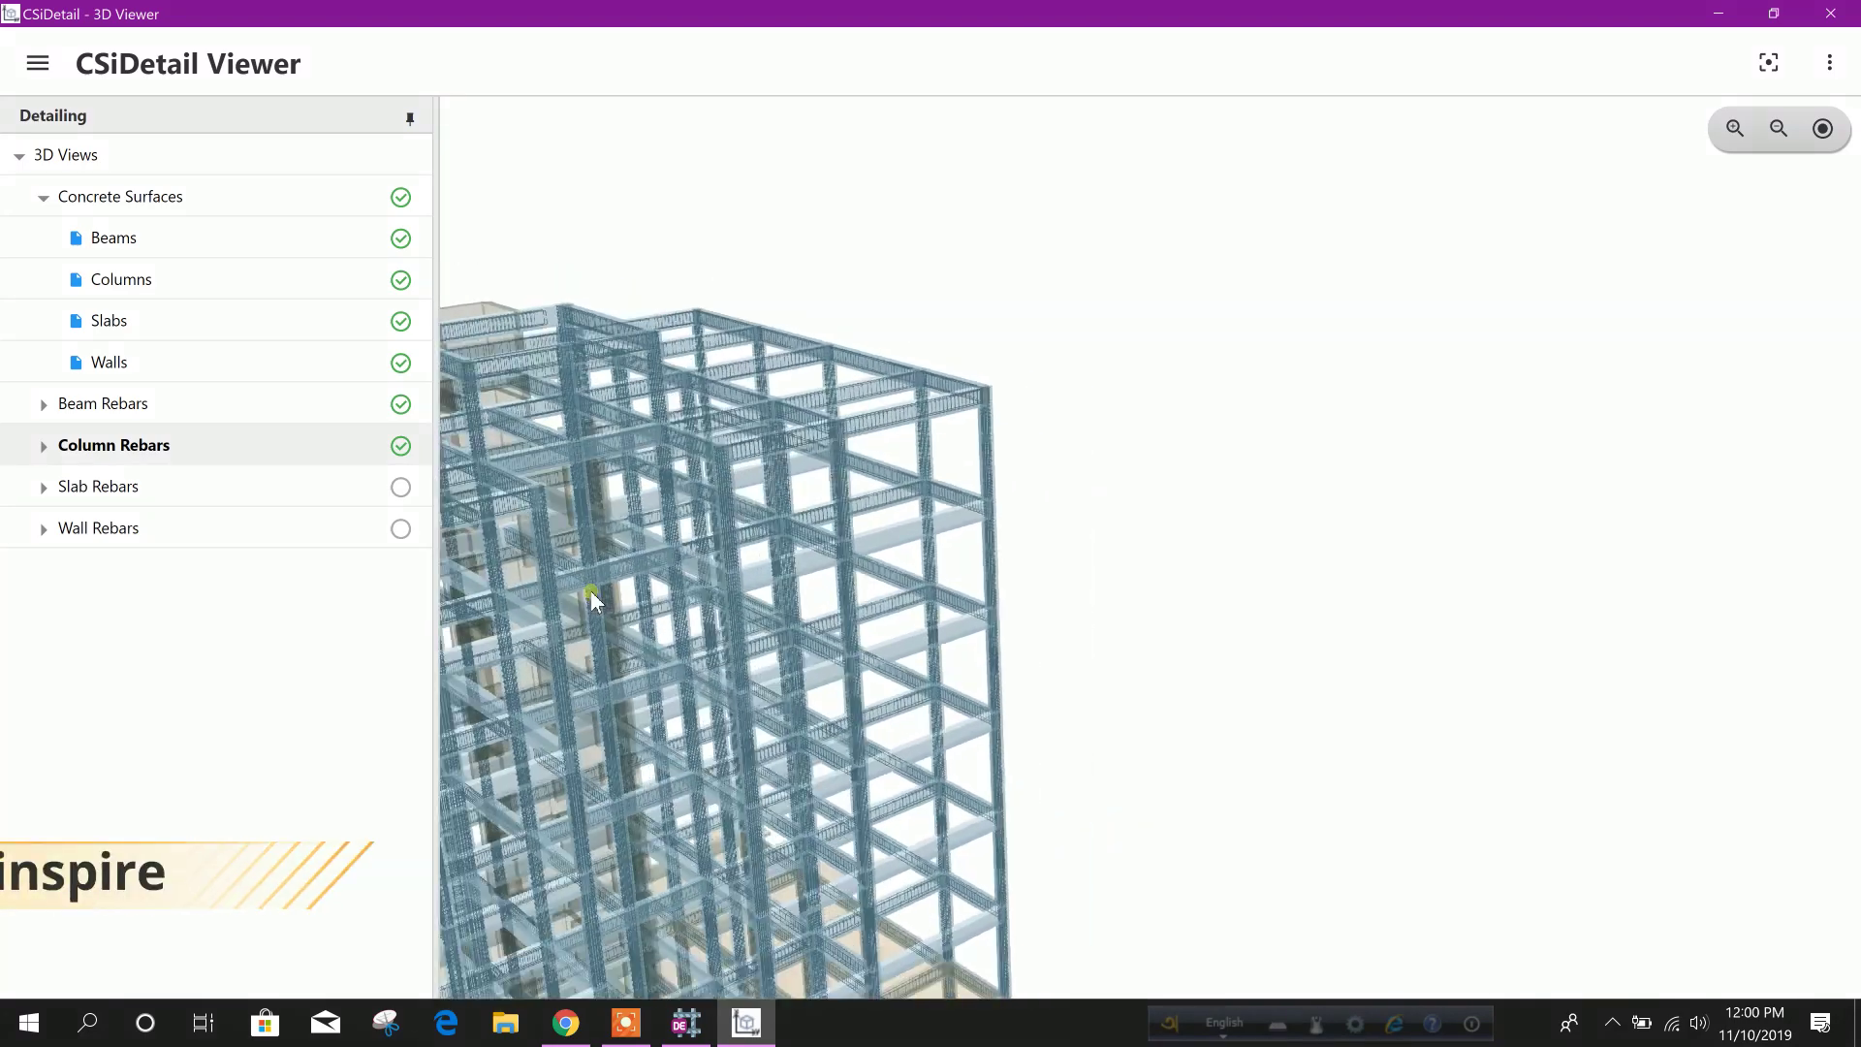
scroll(1244, 447, up, 5)
scroll(1163, 450, down, 5)
drag(1071, 457, 1086, 491)
- Zoom in, out and fit the whole reinforced building, then orbit and zoom to inspect it
click(1735, 127)
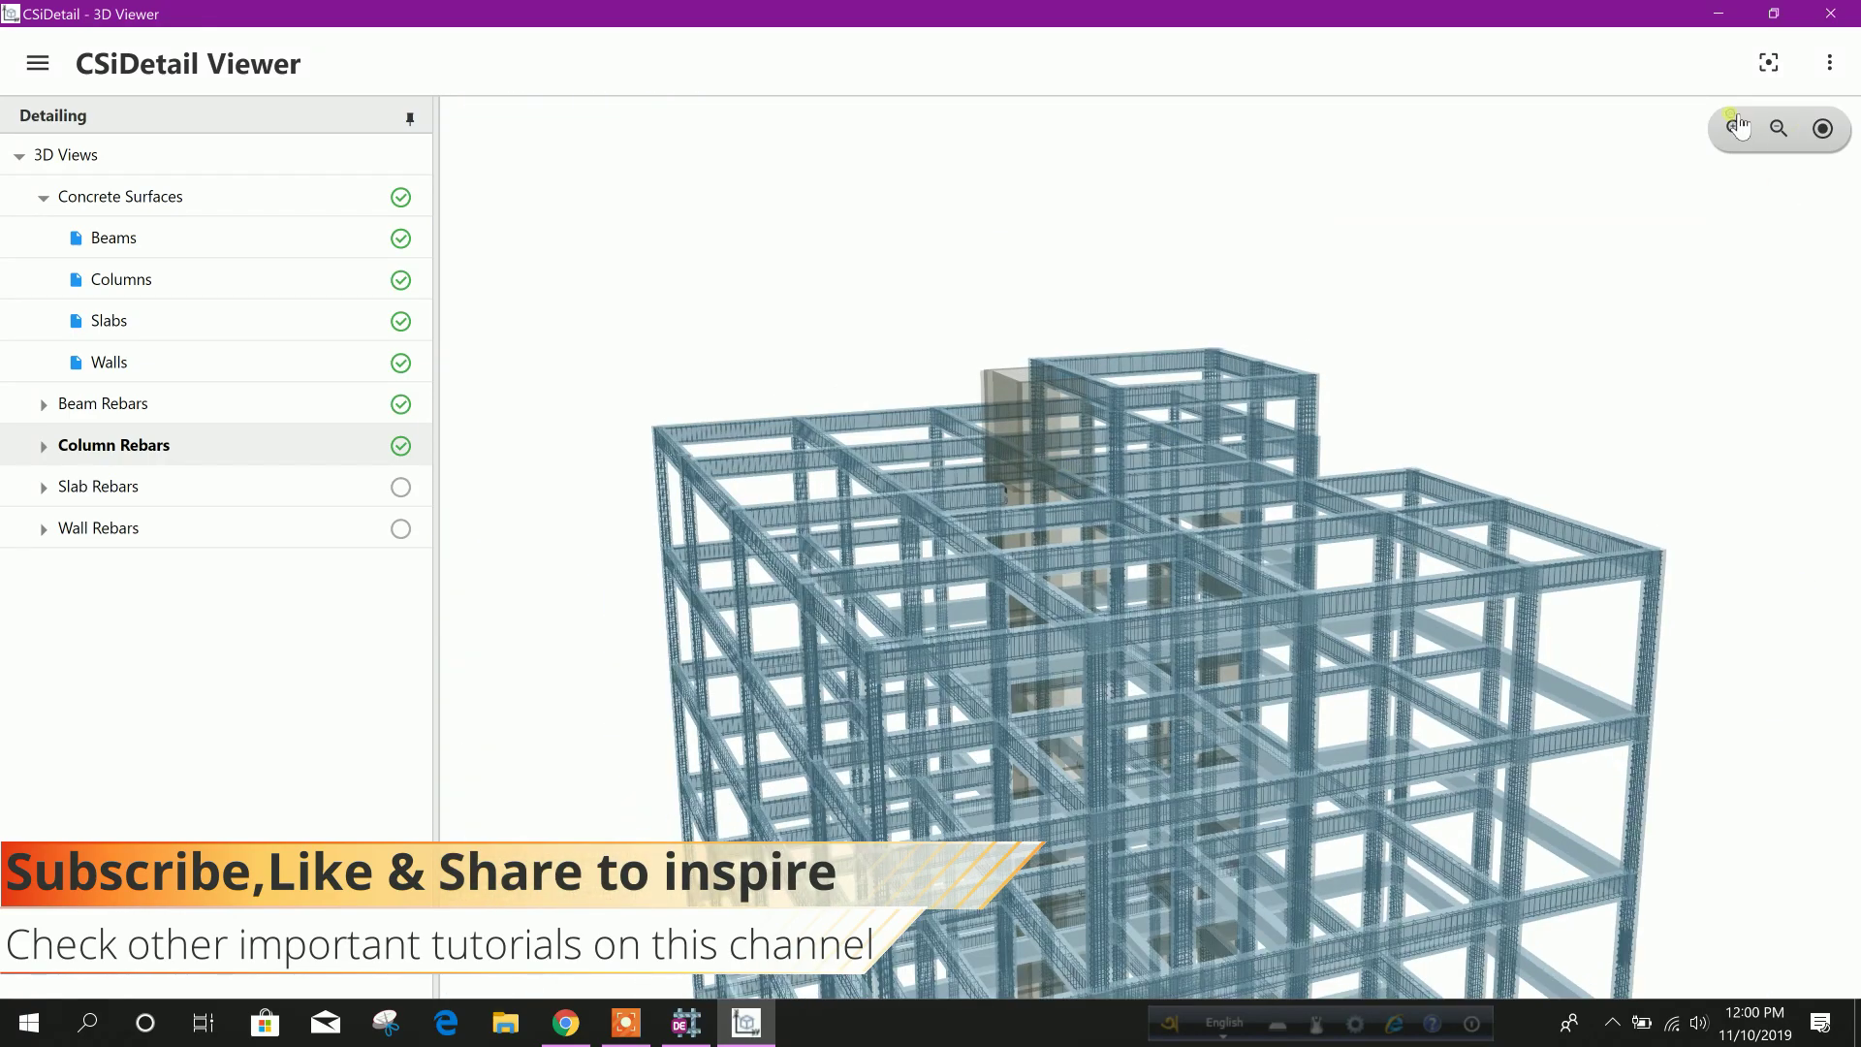
click(1777, 129)
click(1822, 128)
drag(1528, 298, 1391, 551)
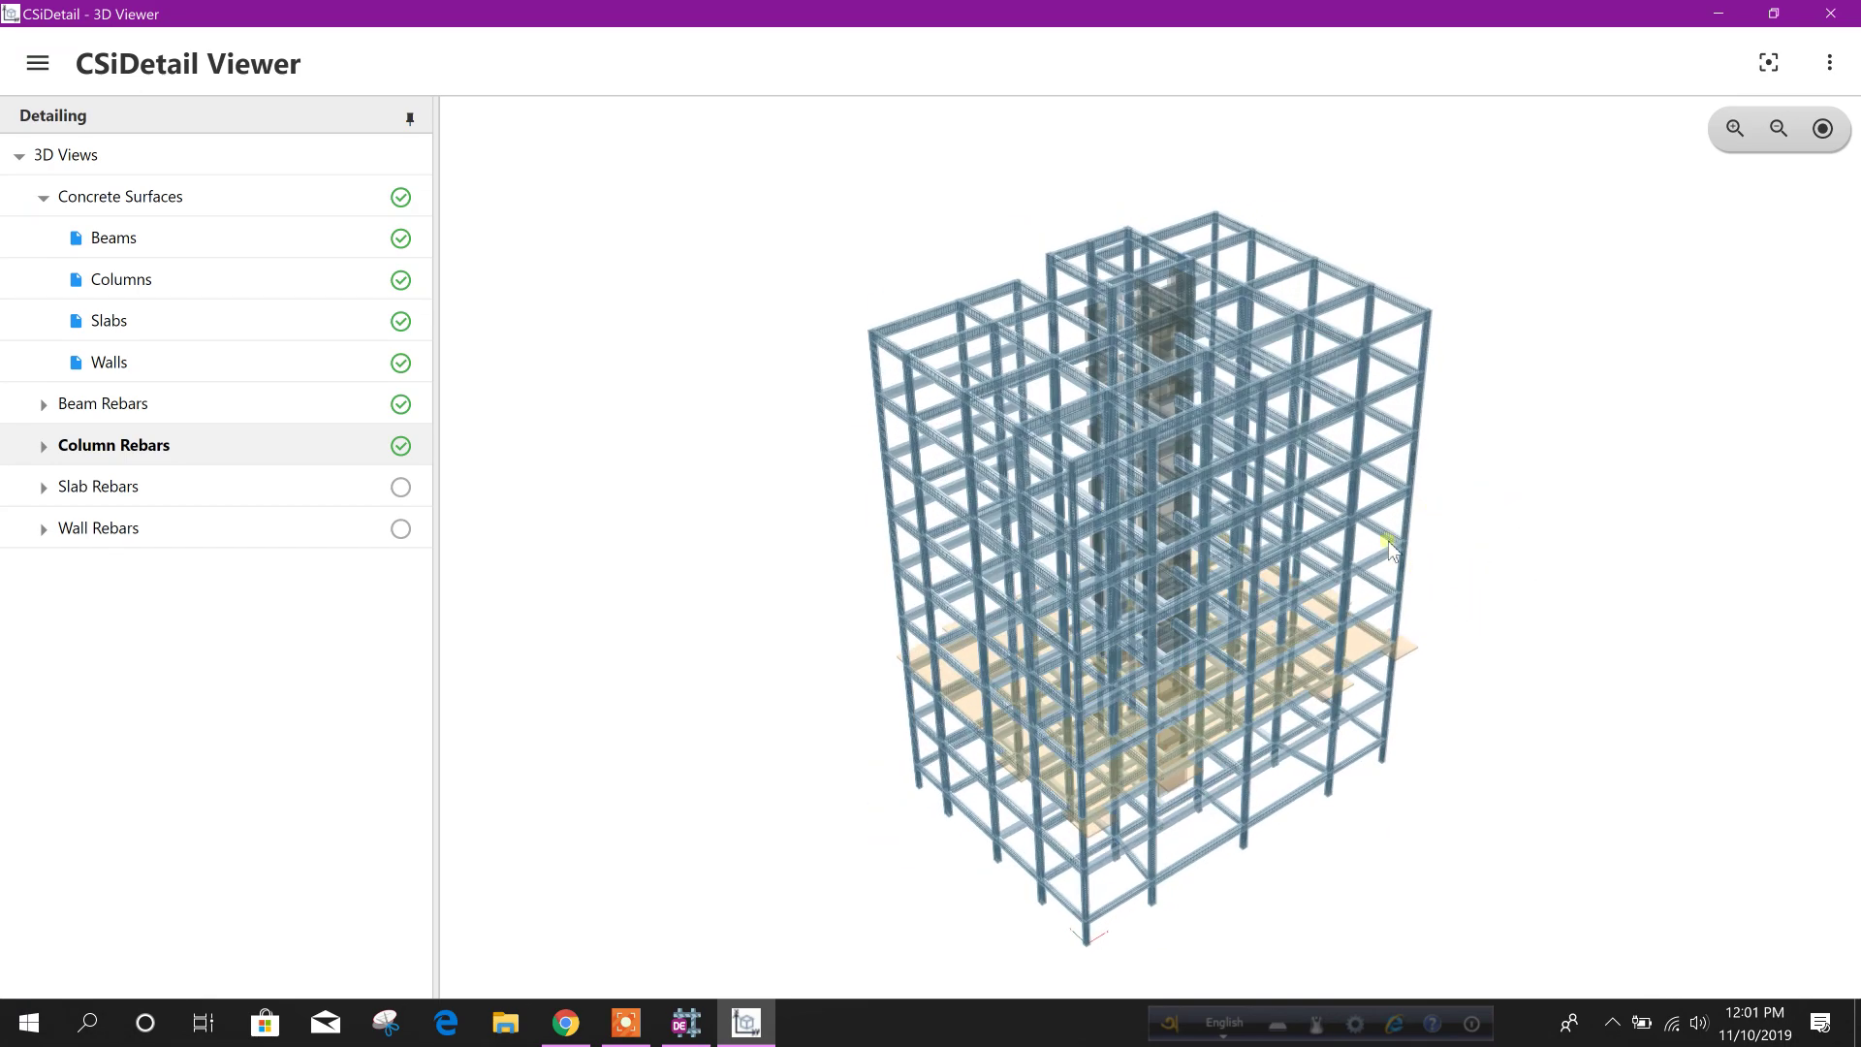
scroll(1276, 613, up, 4)
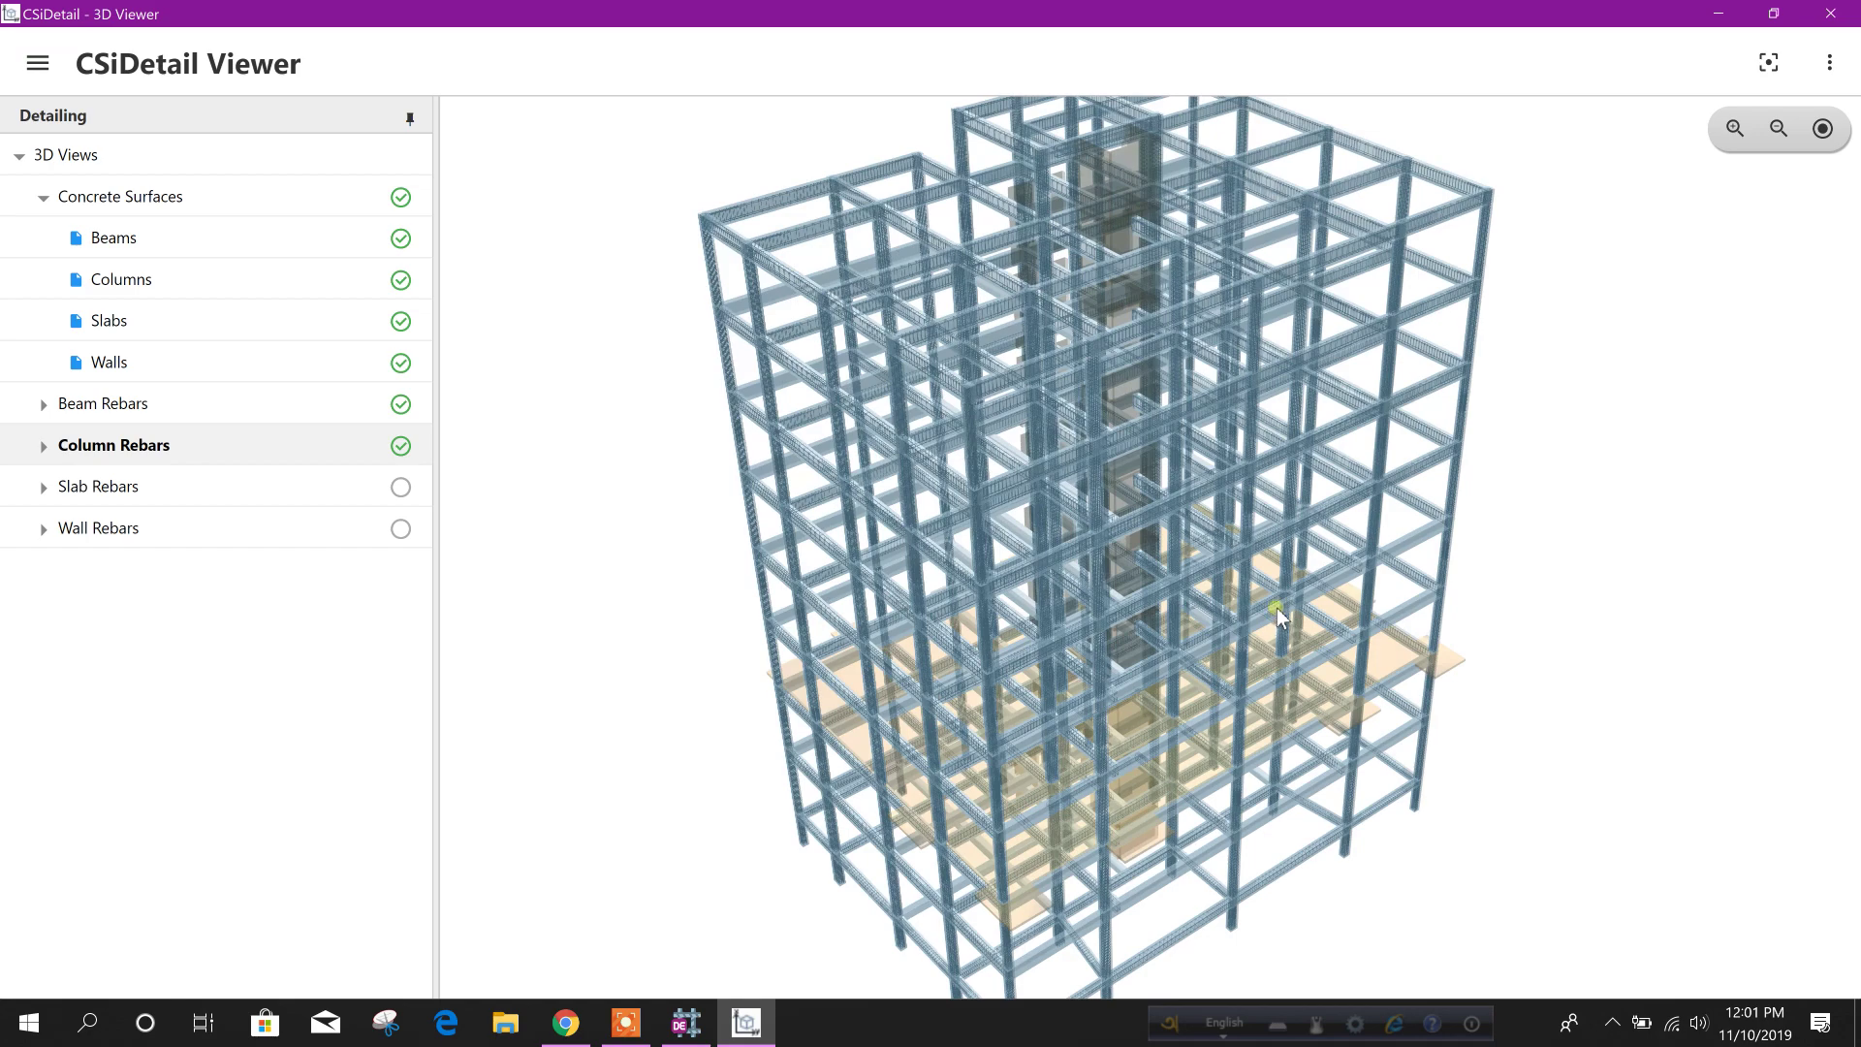
scroll(1279, 614, up, 2)
scroll(1280, 614, down, 4)
scroll(1280, 615, up, 3)
scroll(1279, 615, up, 3)
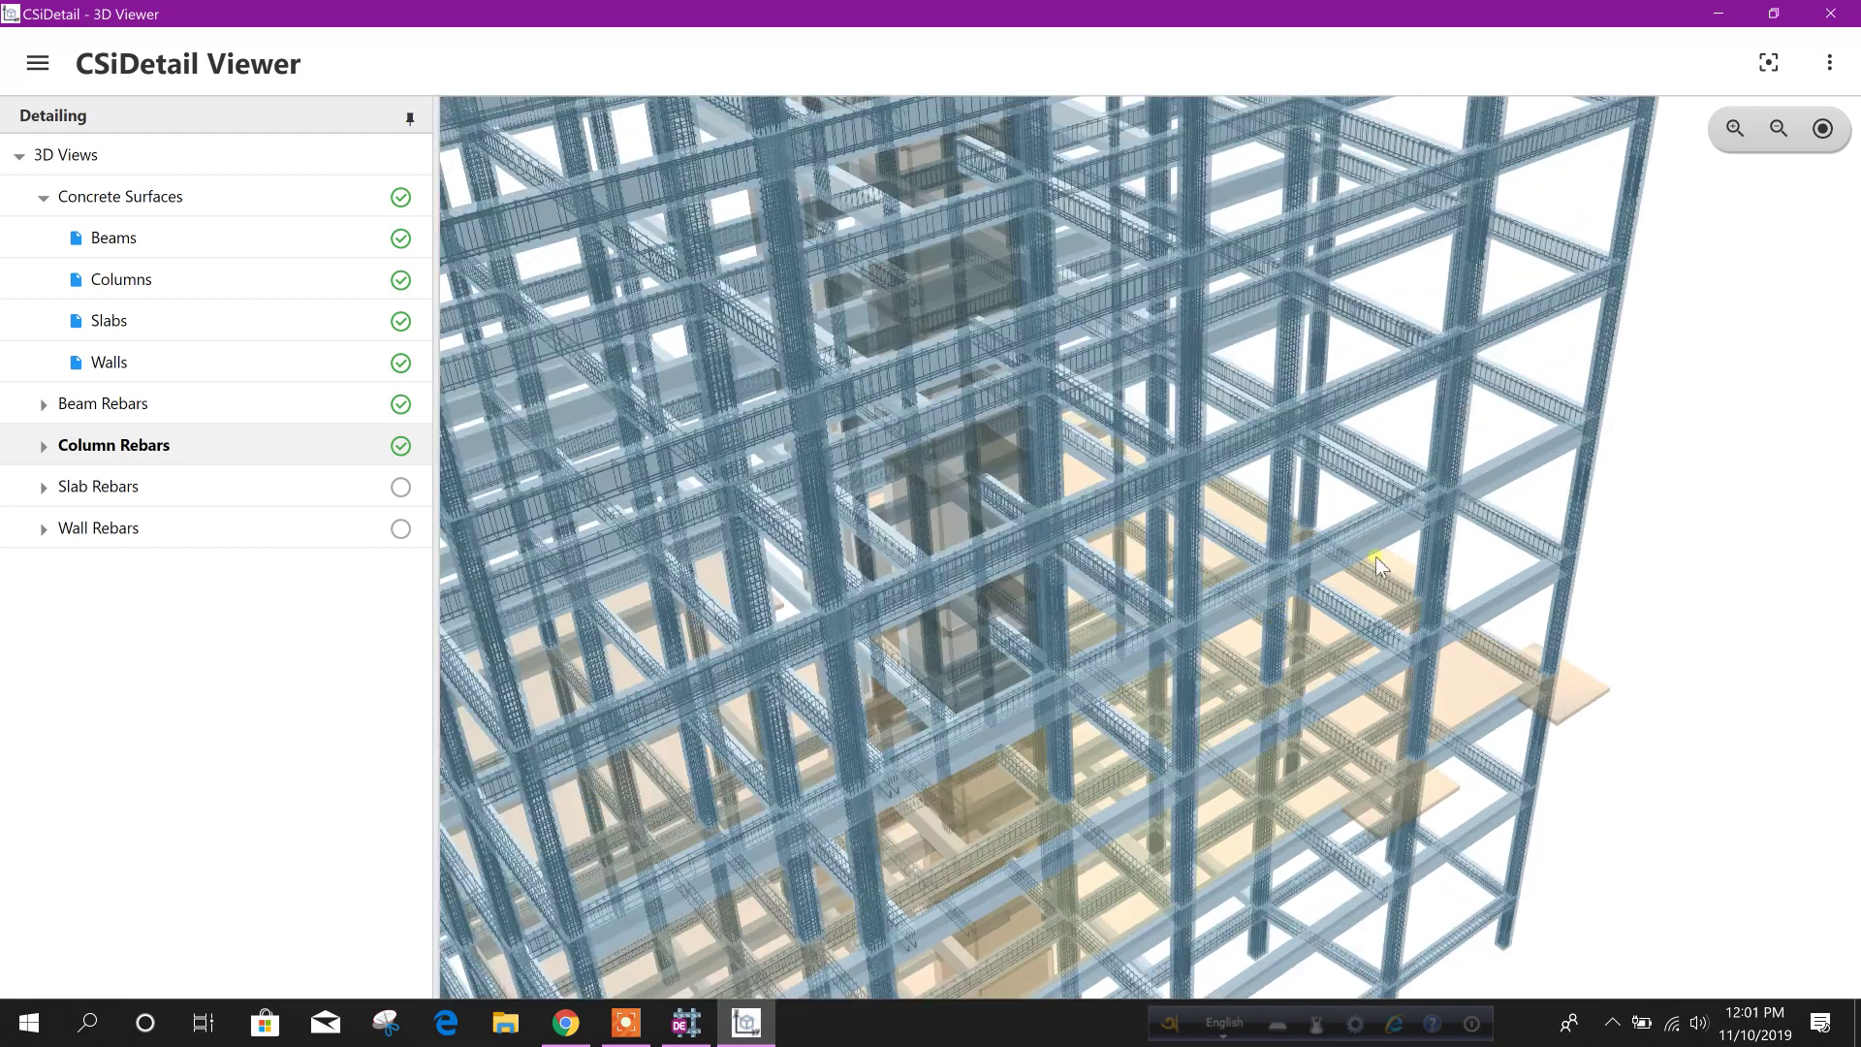
scroll(1380, 628, down, 5)
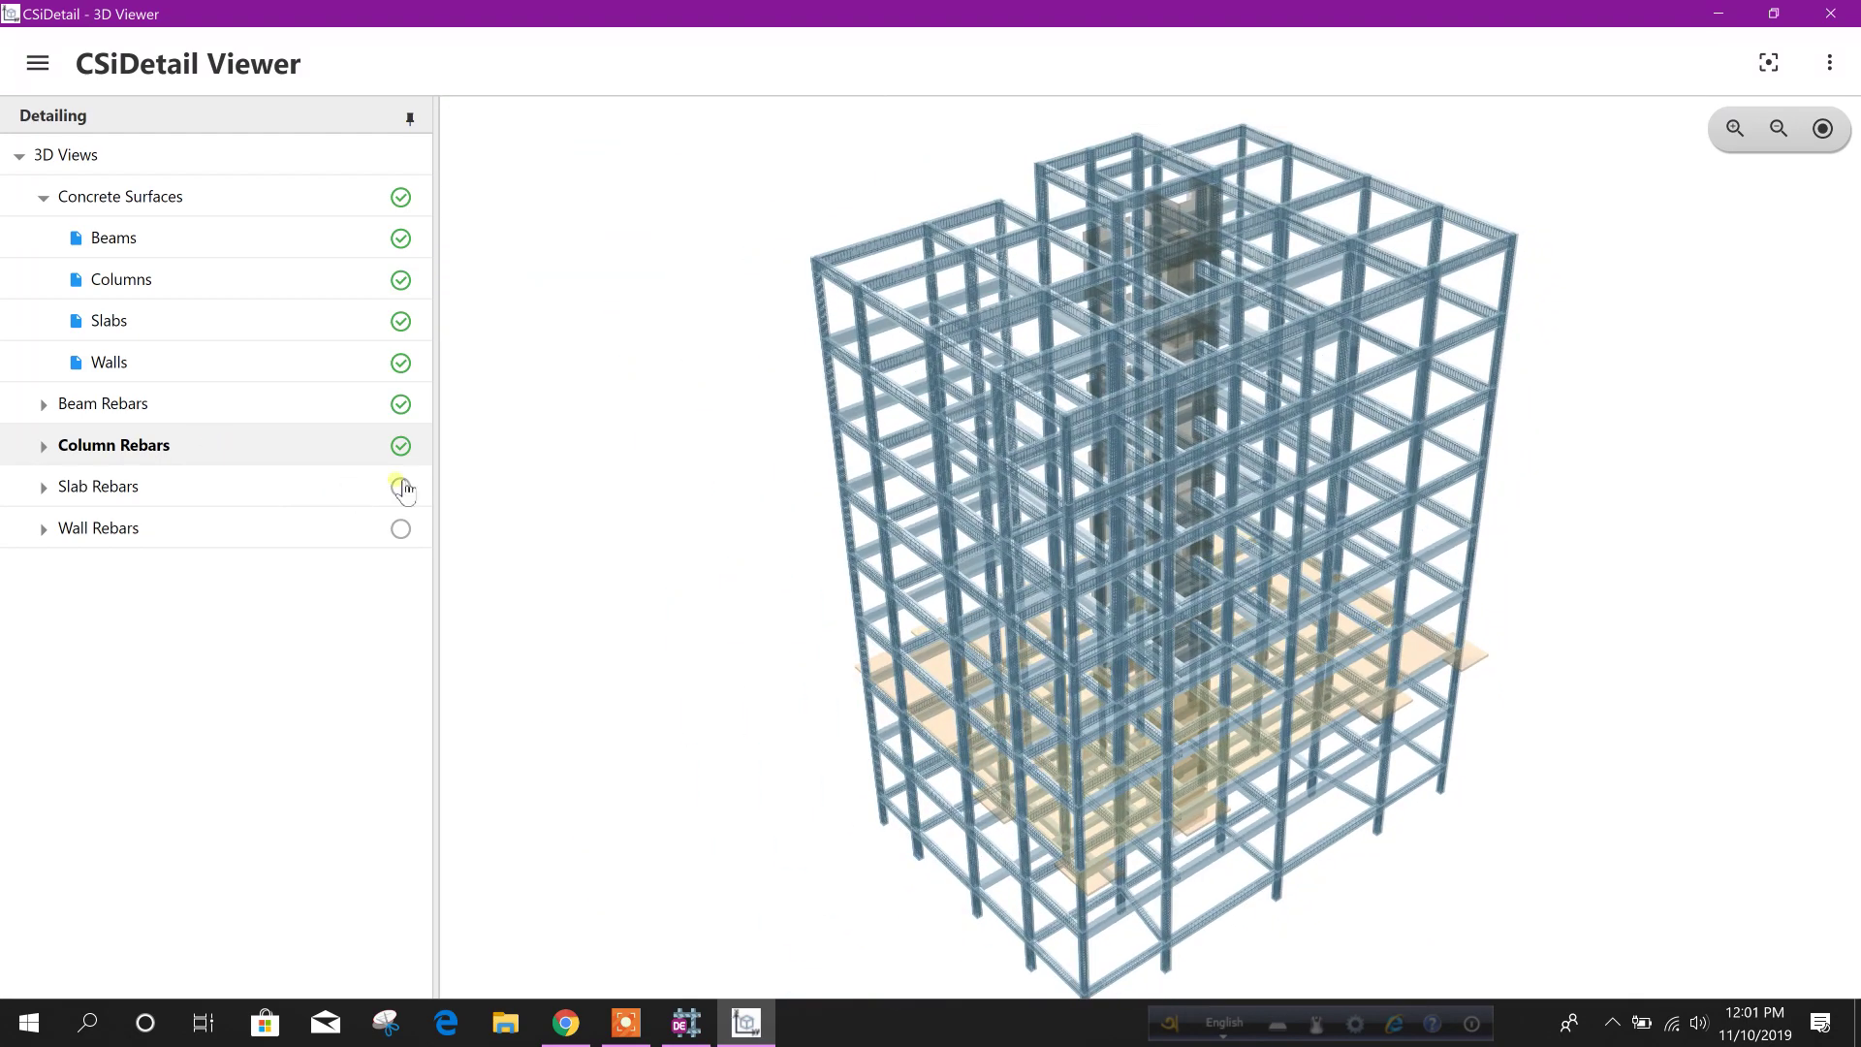
- Turn on slab and wall rebars, orbit above the frame, and open the Settings panel
click(400, 487)
scroll(1283, 736, up, 4)
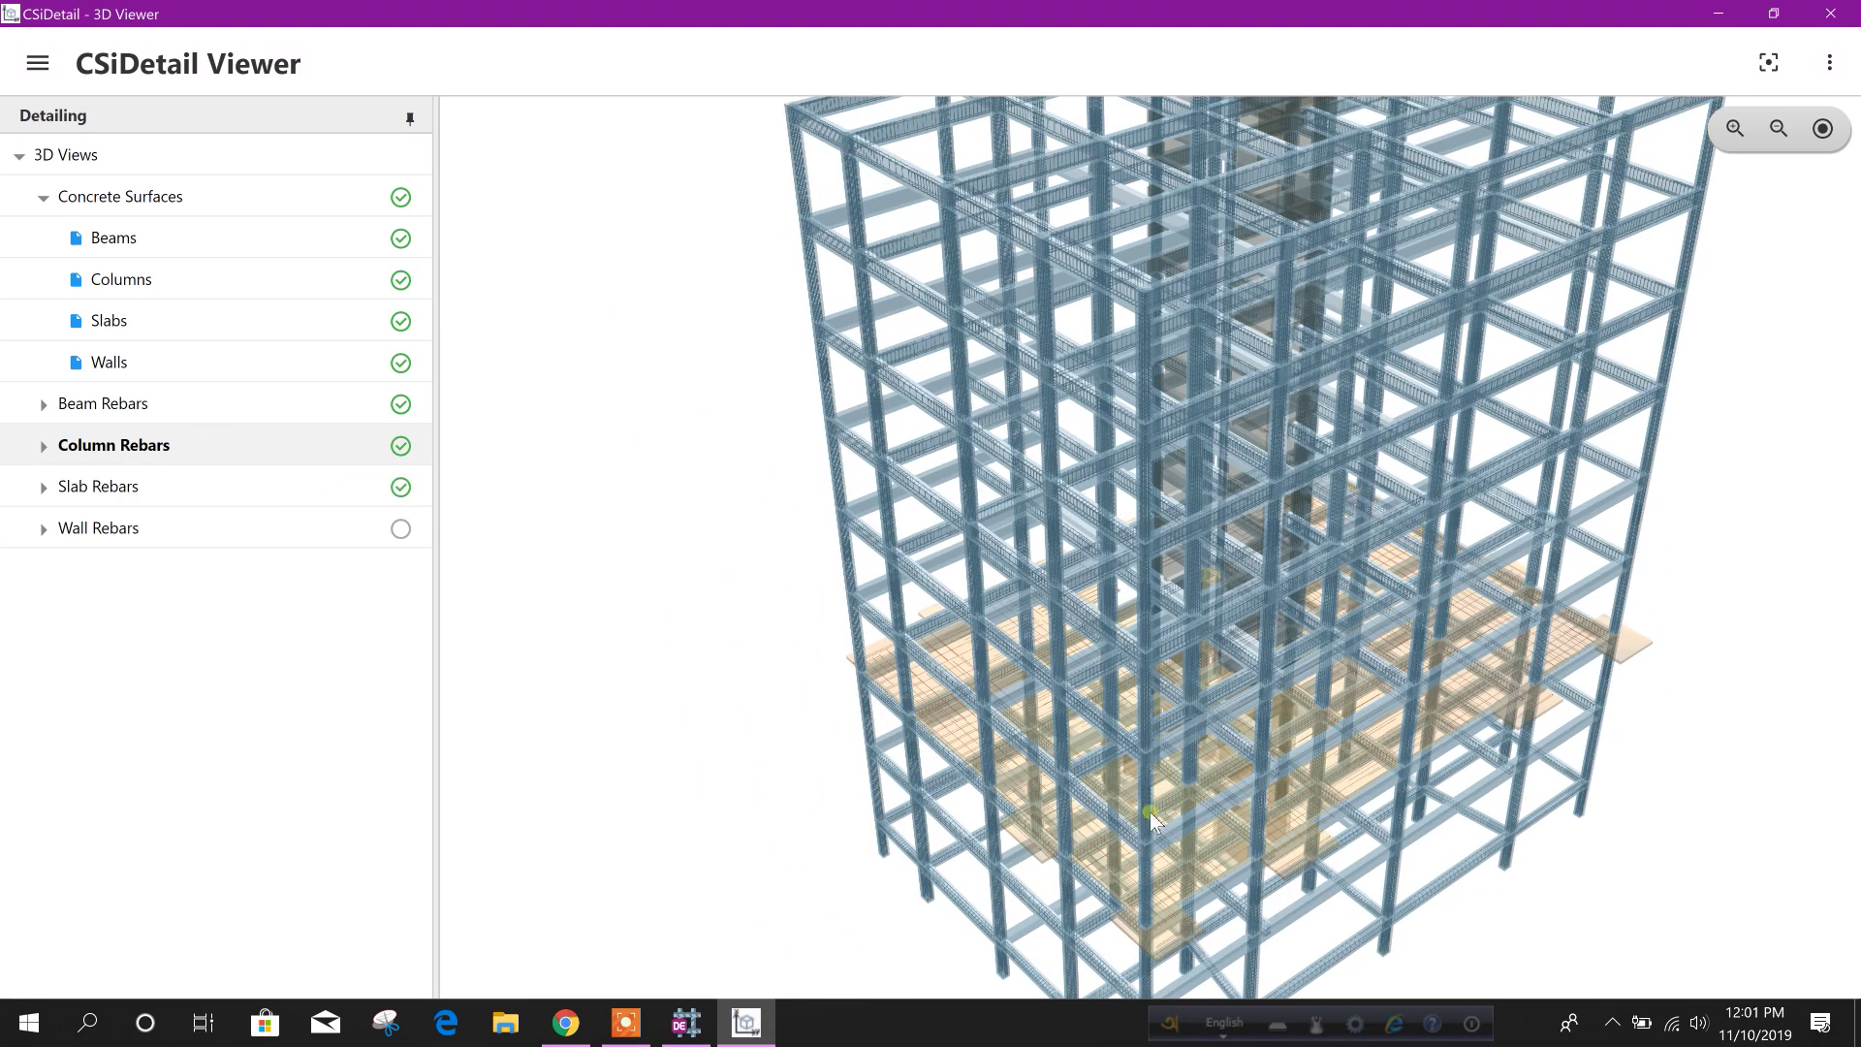
drag(1252, 829, 722, 790)
scroll(722, 790, down, 5)
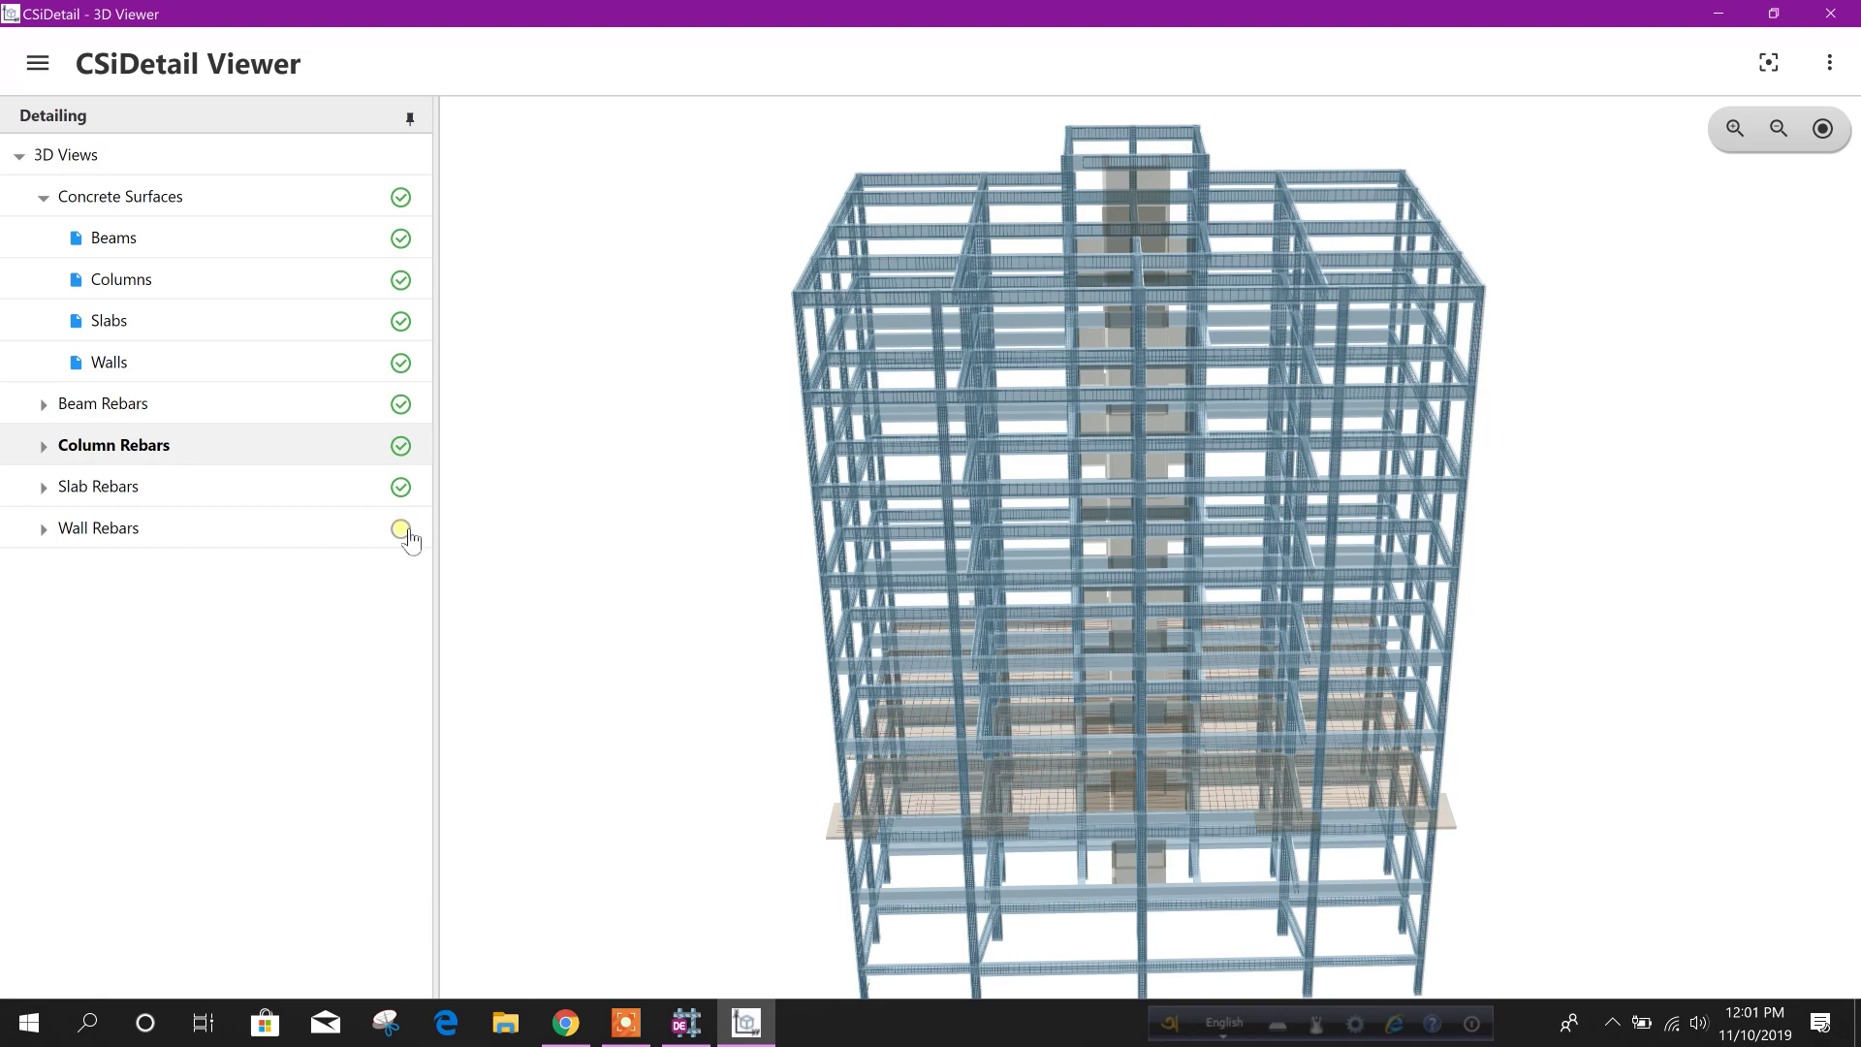
click(408, 536)
drag(1172, 401, 1339, 528)
drag(1616, 646, 1708, 647)
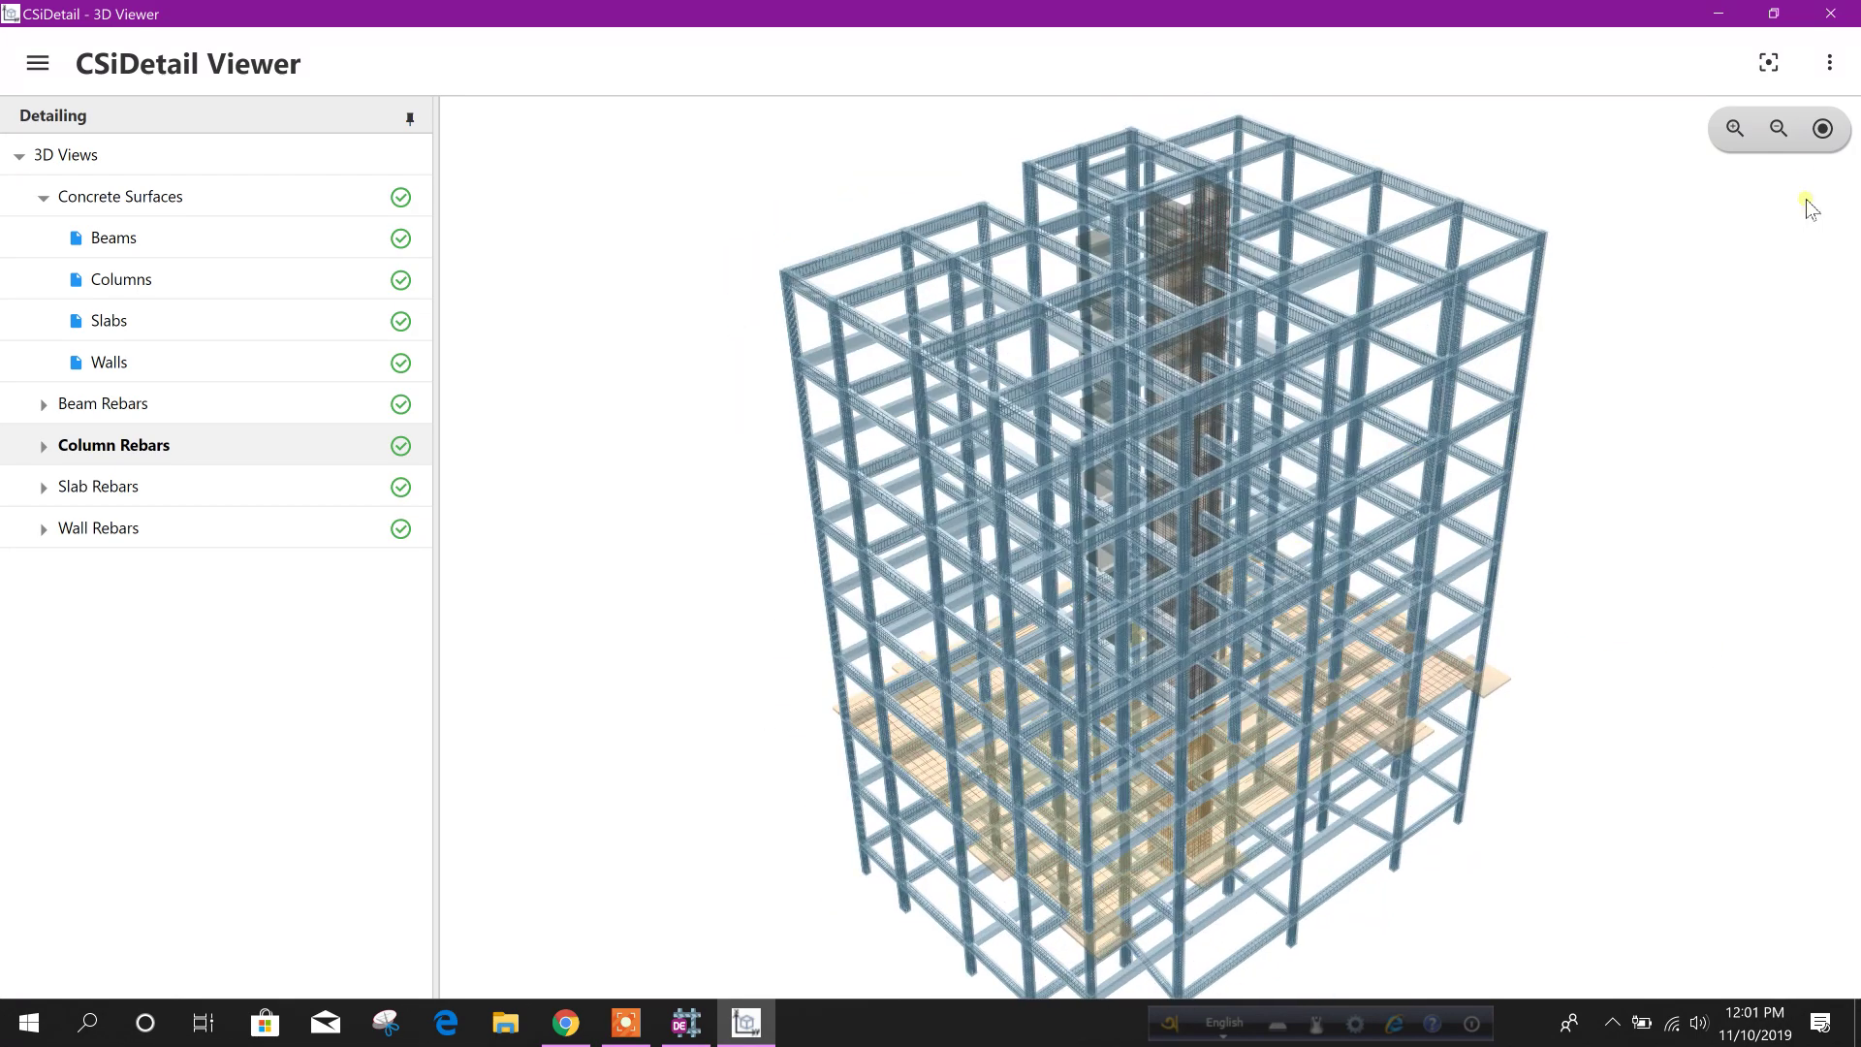
click(1831, 64)
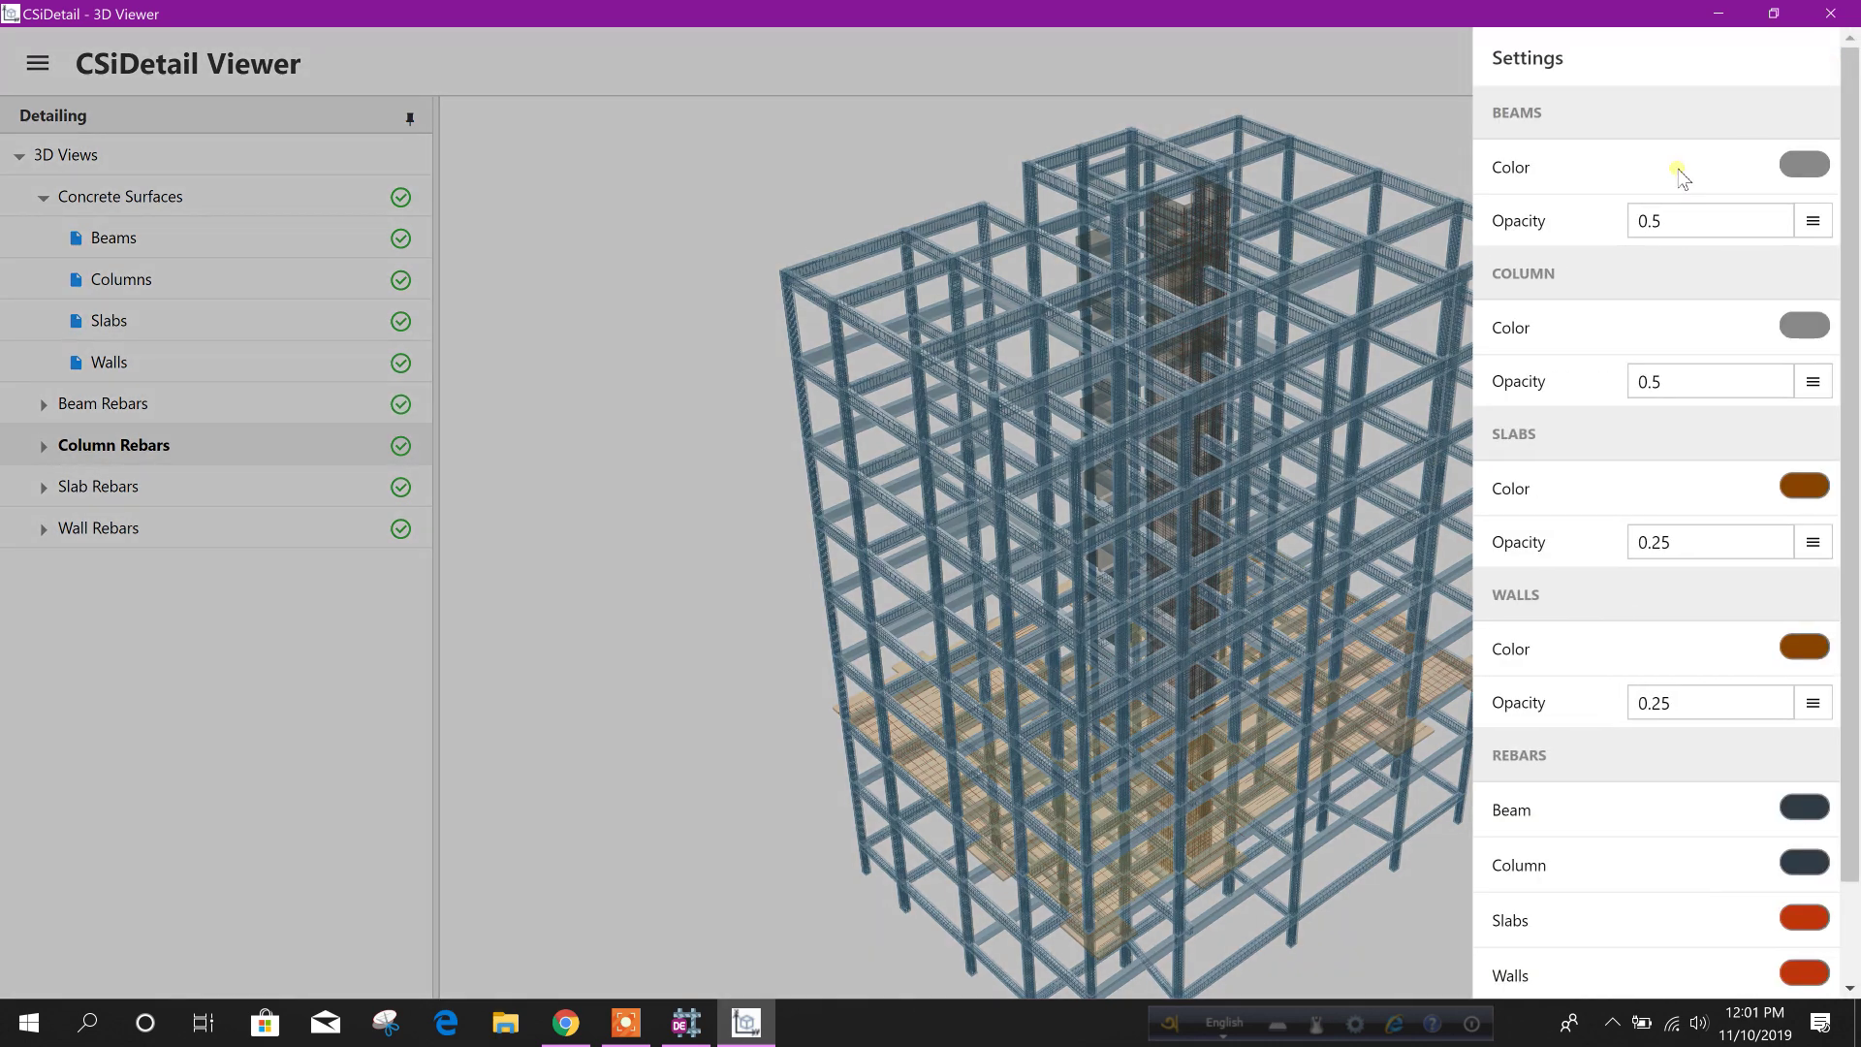
- Set the beam colour to green and orbit to check the beams
click(1809, 167)
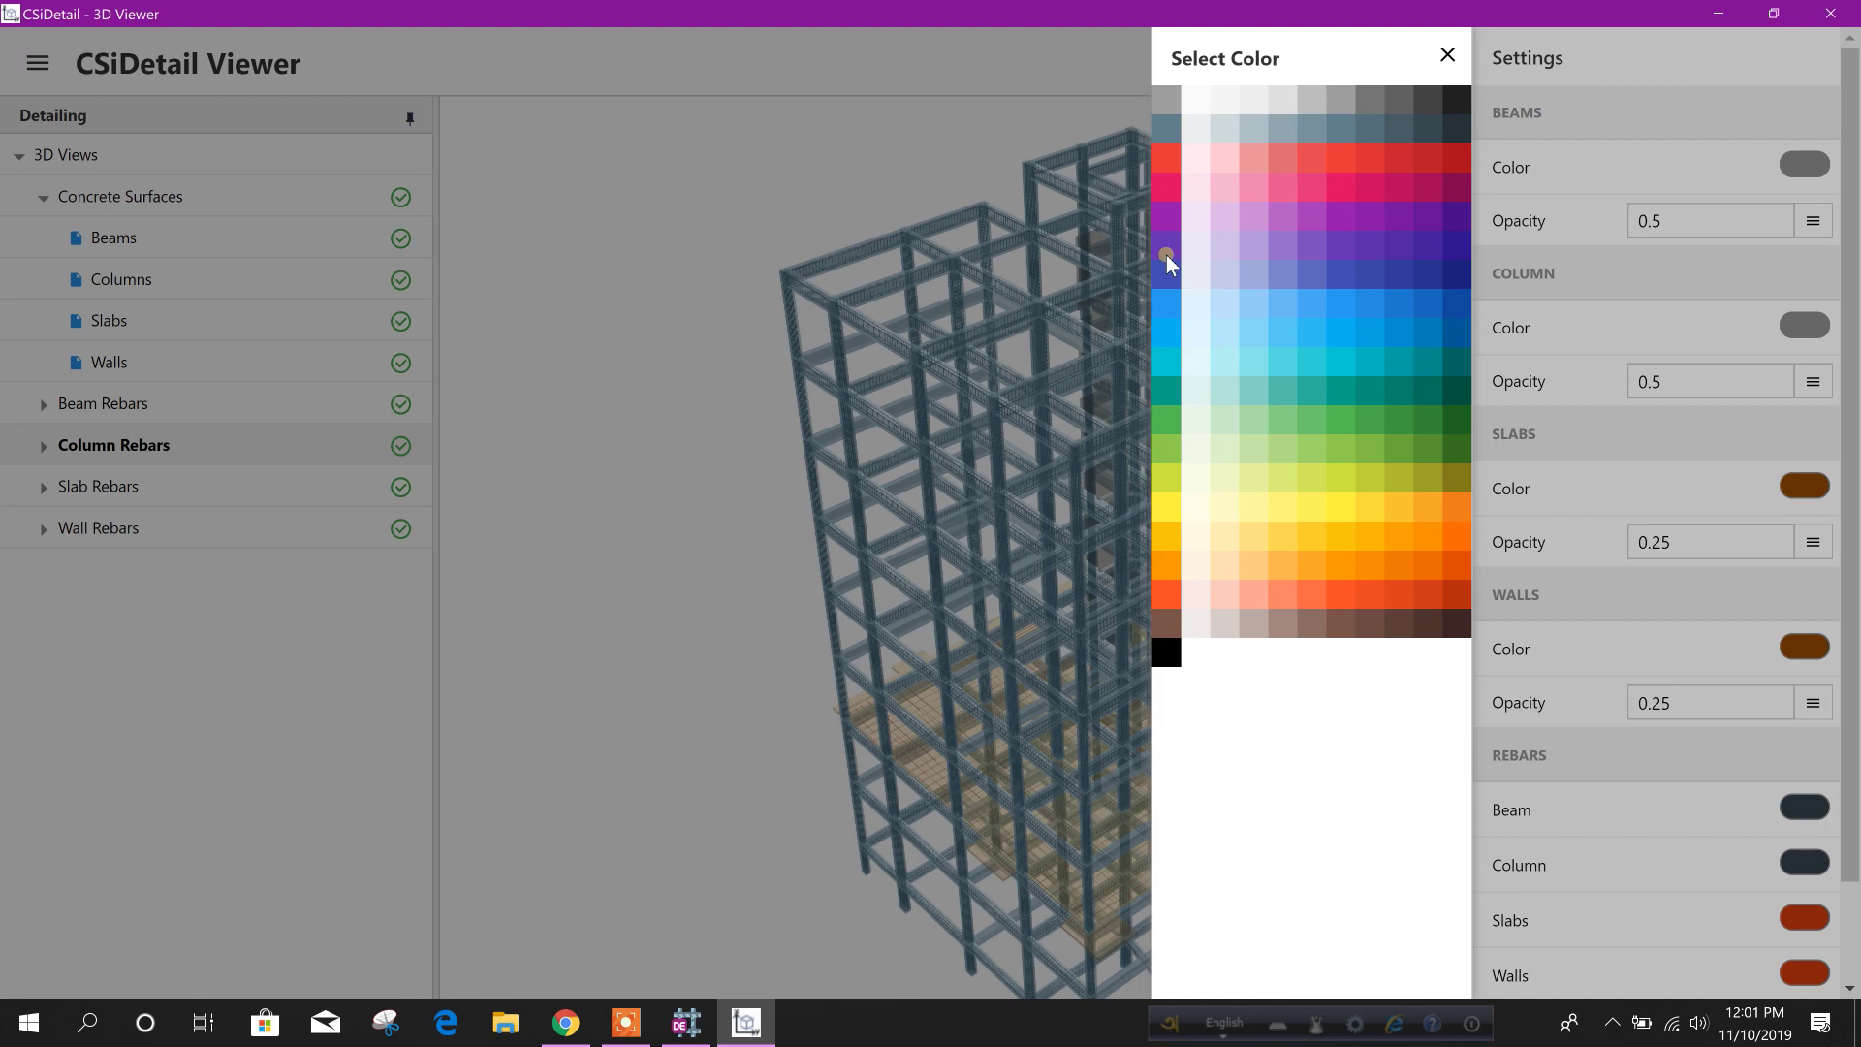
click(1317, 423)
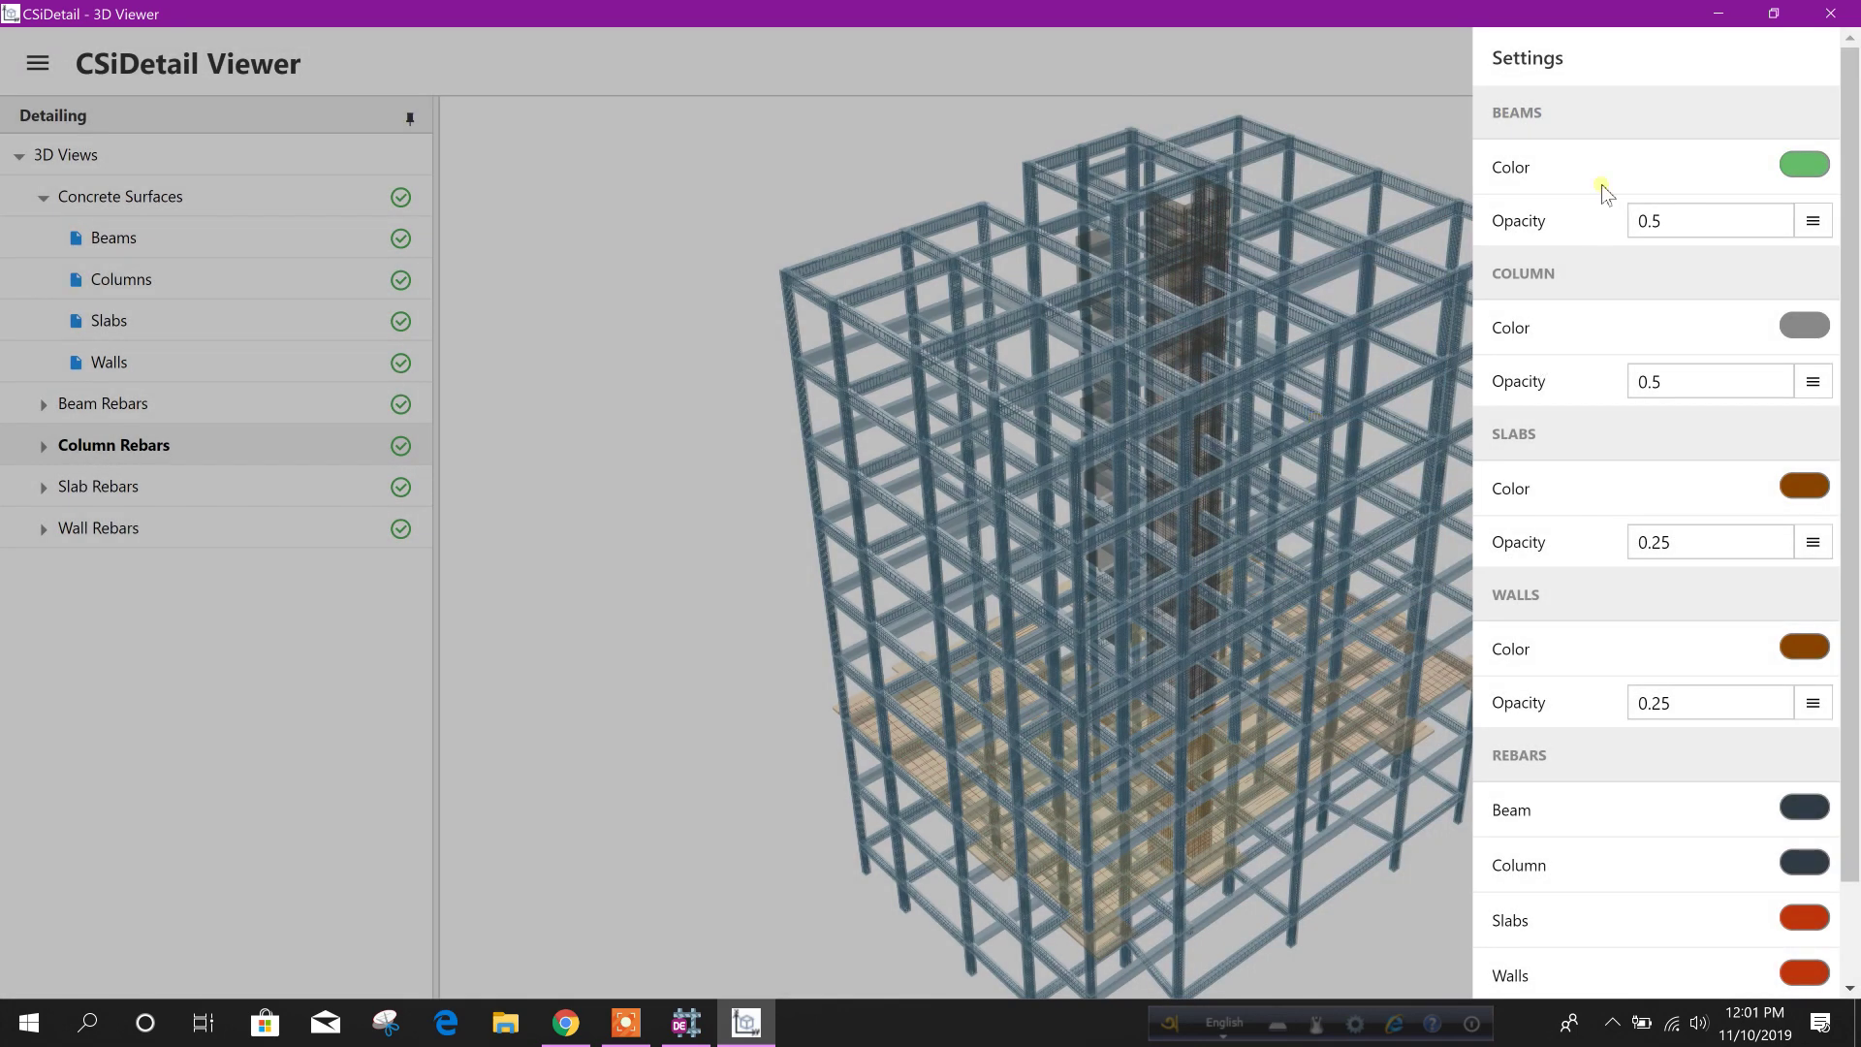
click(1386, 138)
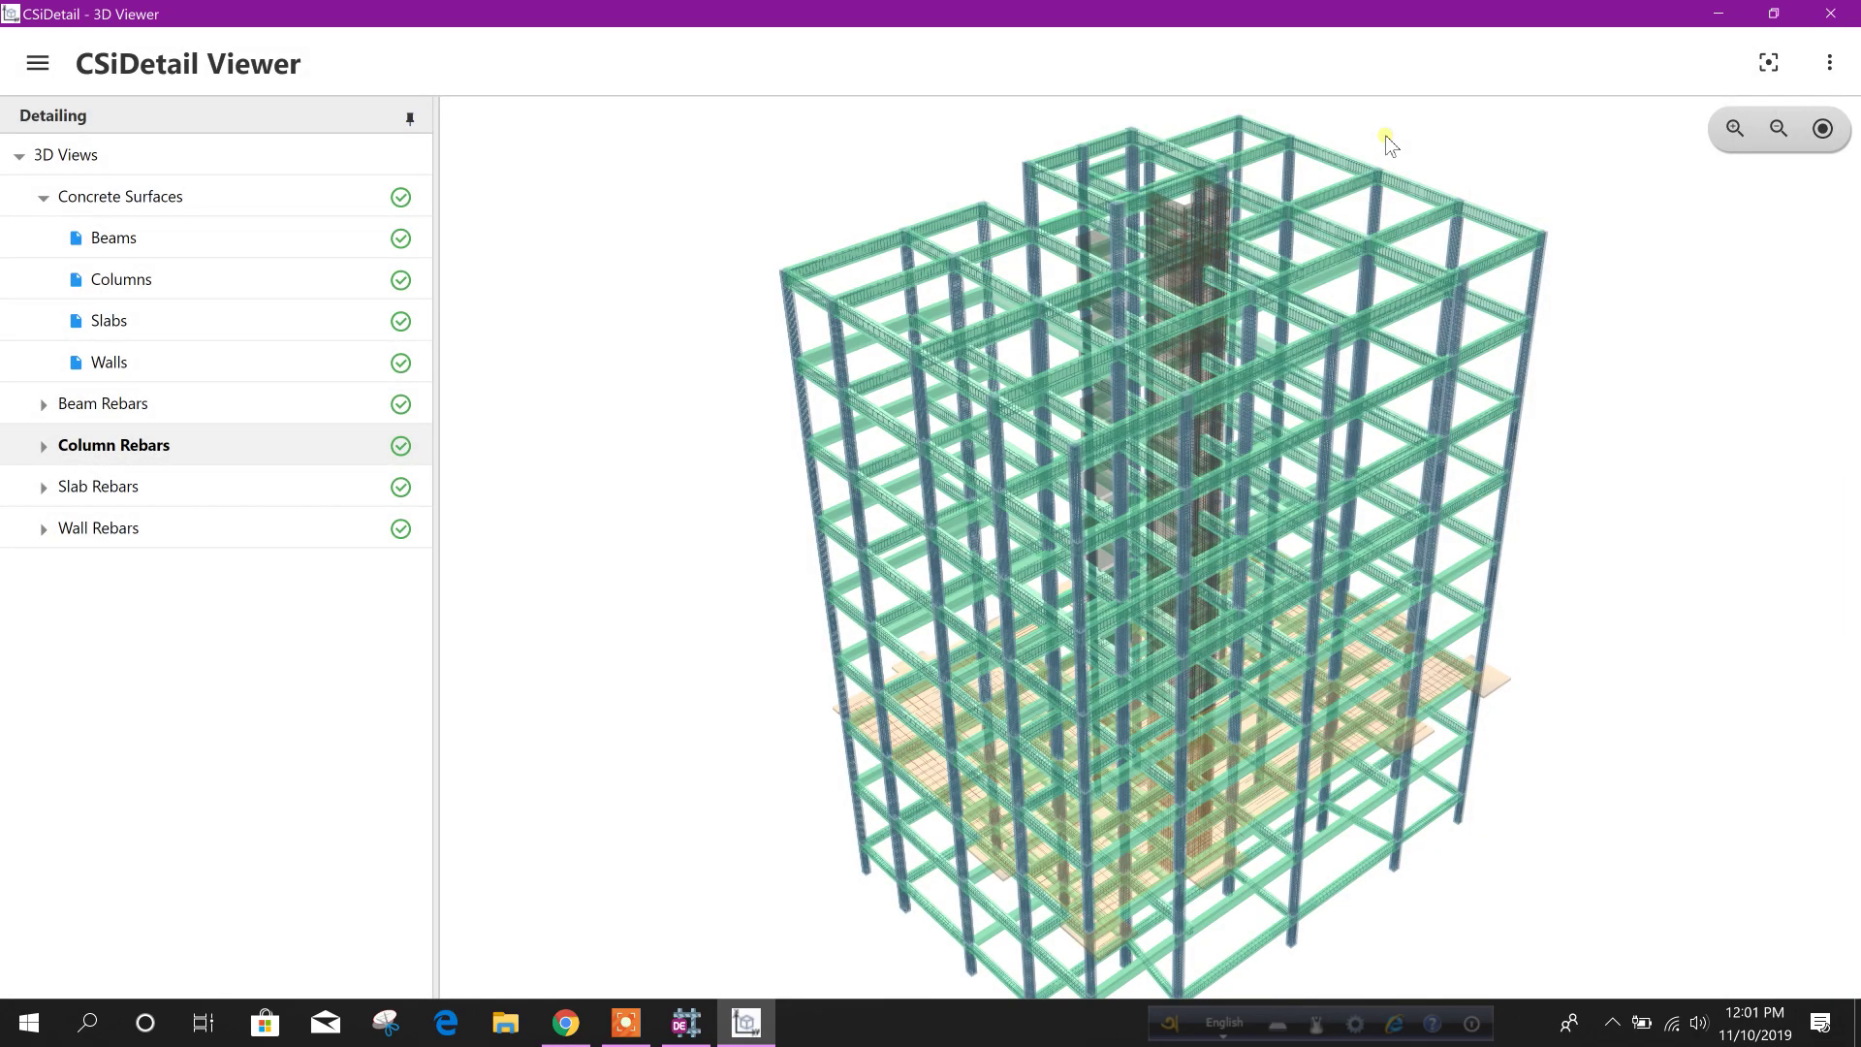
drag(949, 659, 1066, 679)
- Set the column colour to blue and orbit to inspect the columns
click(1831, 66)
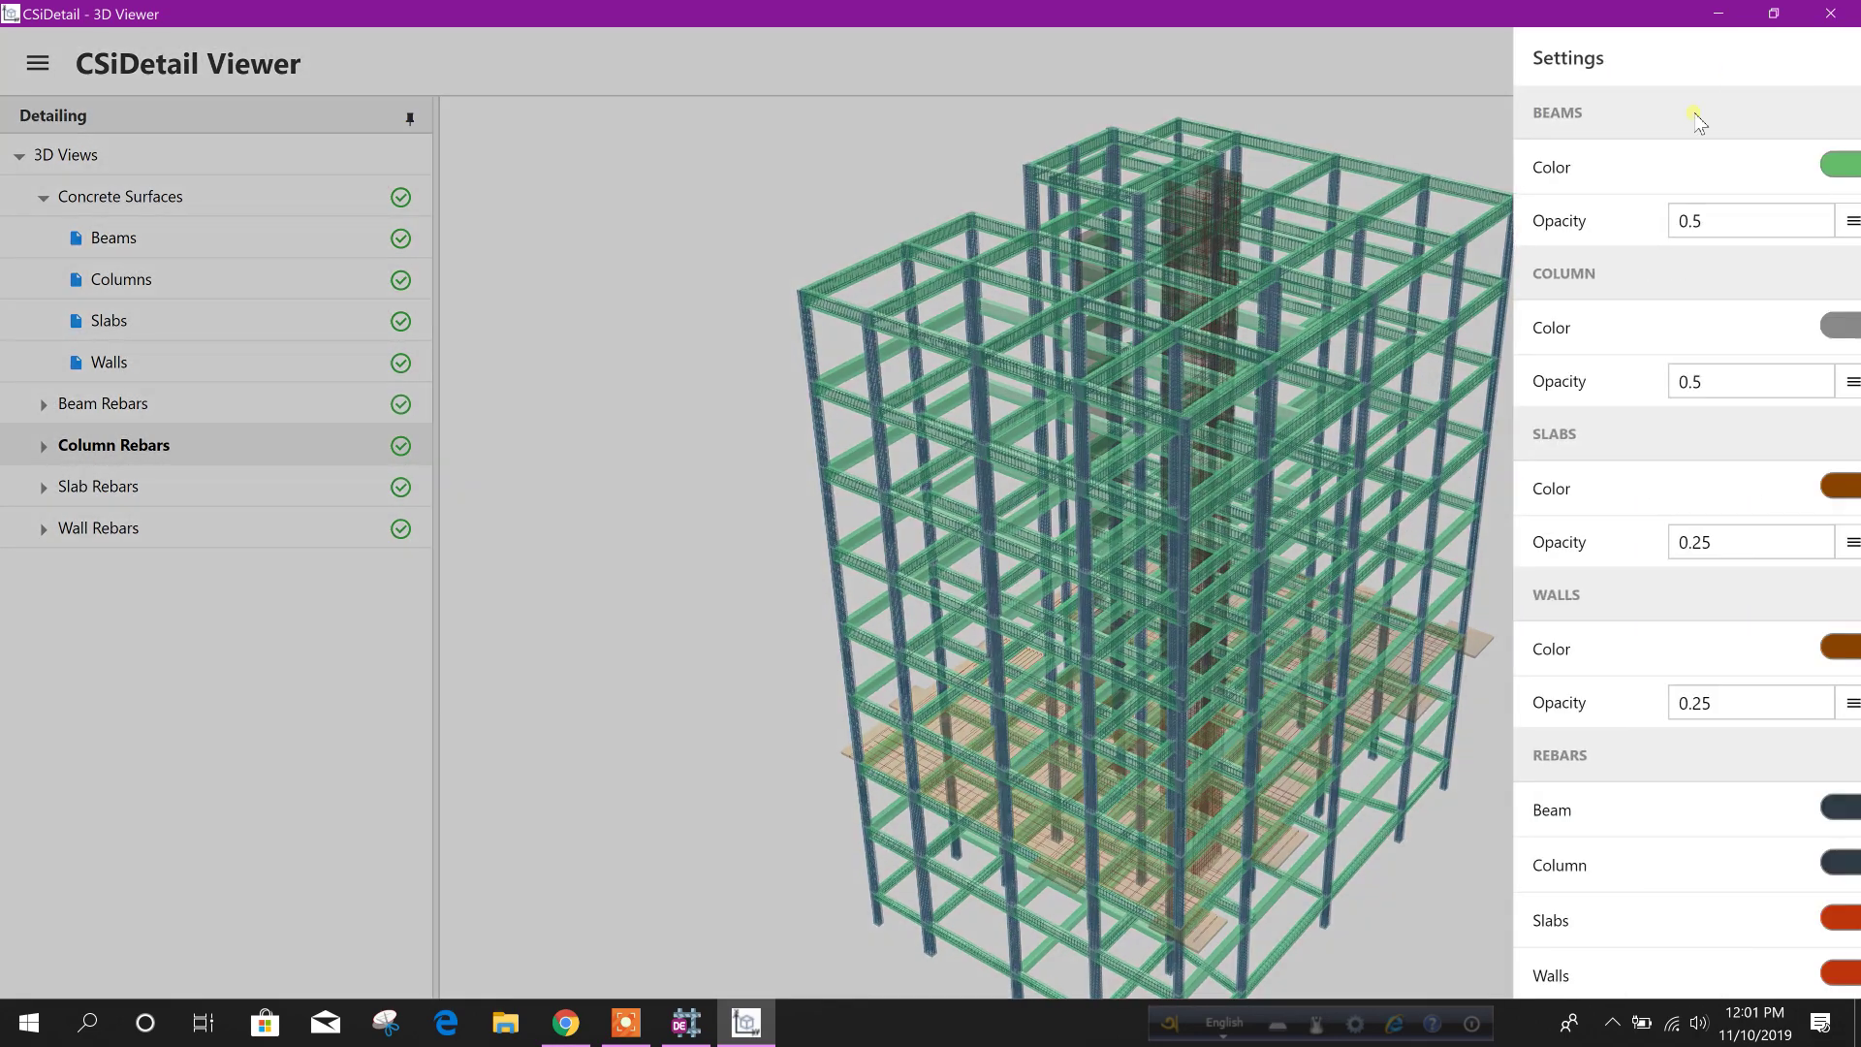
click(1804, 326)
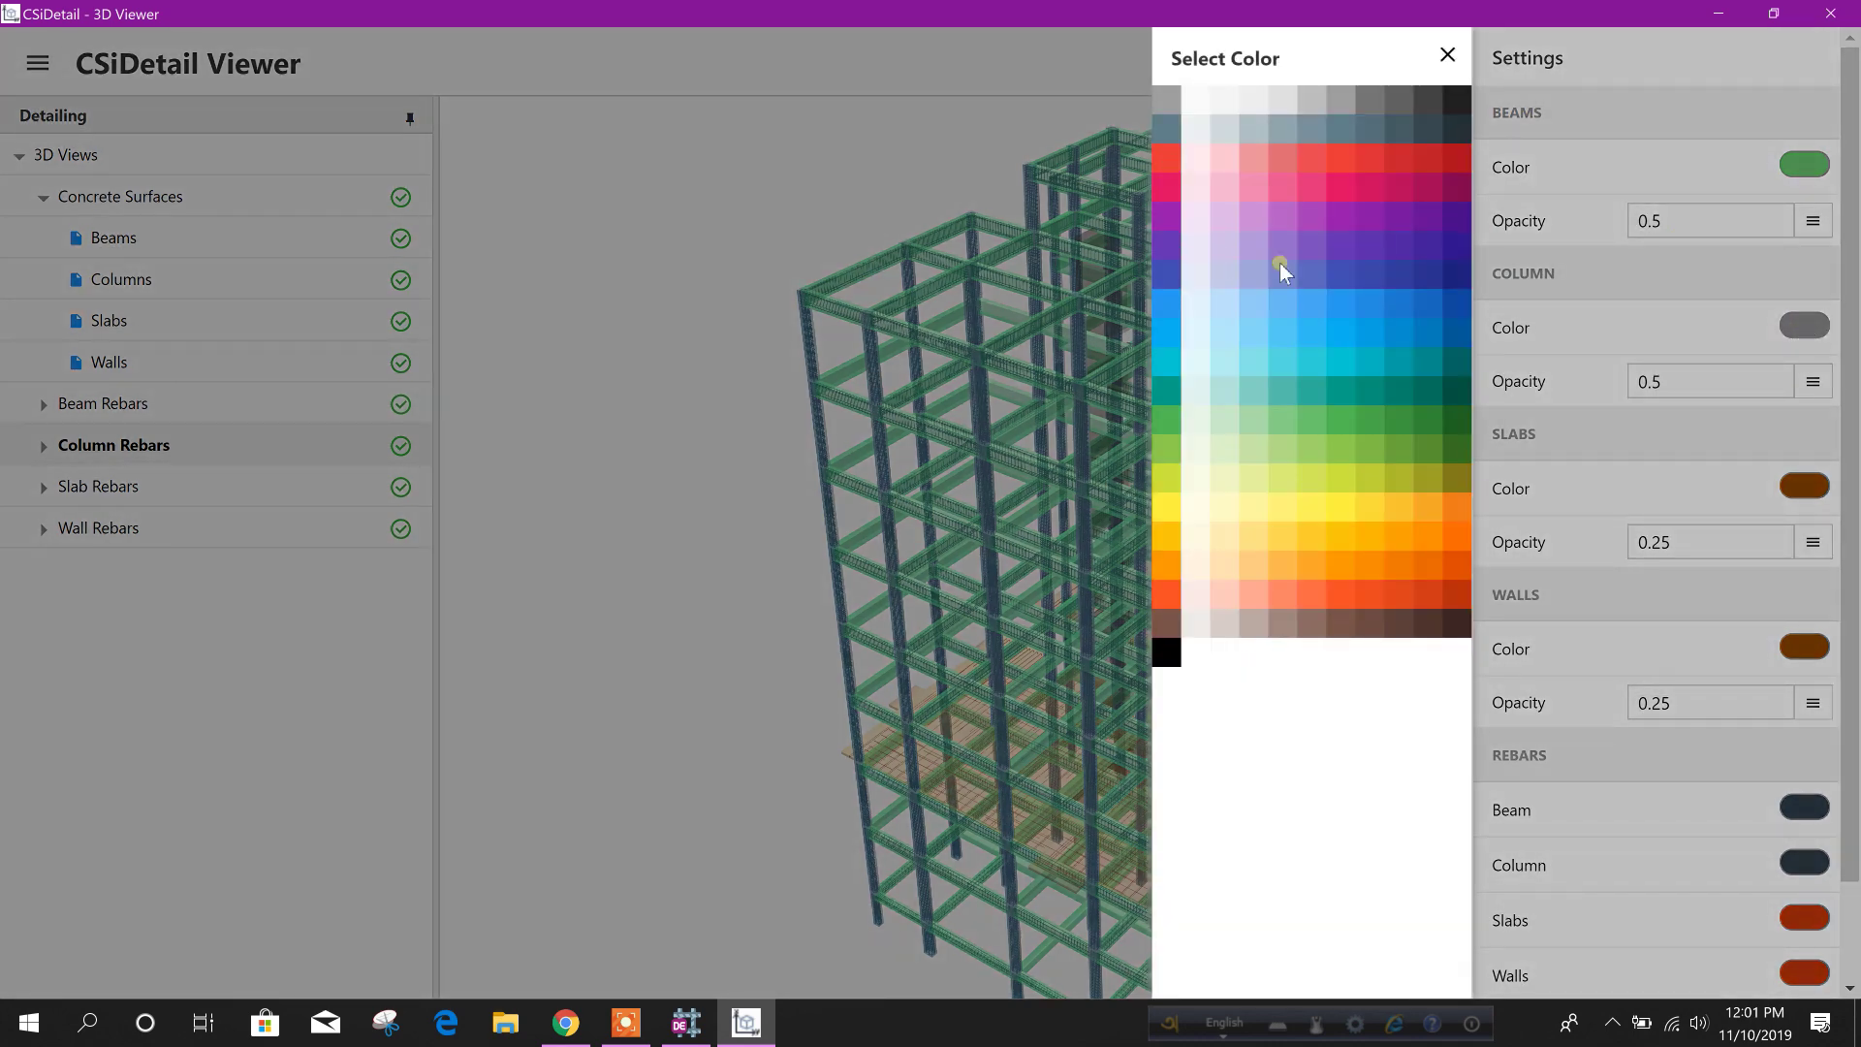
click(1159, 307)
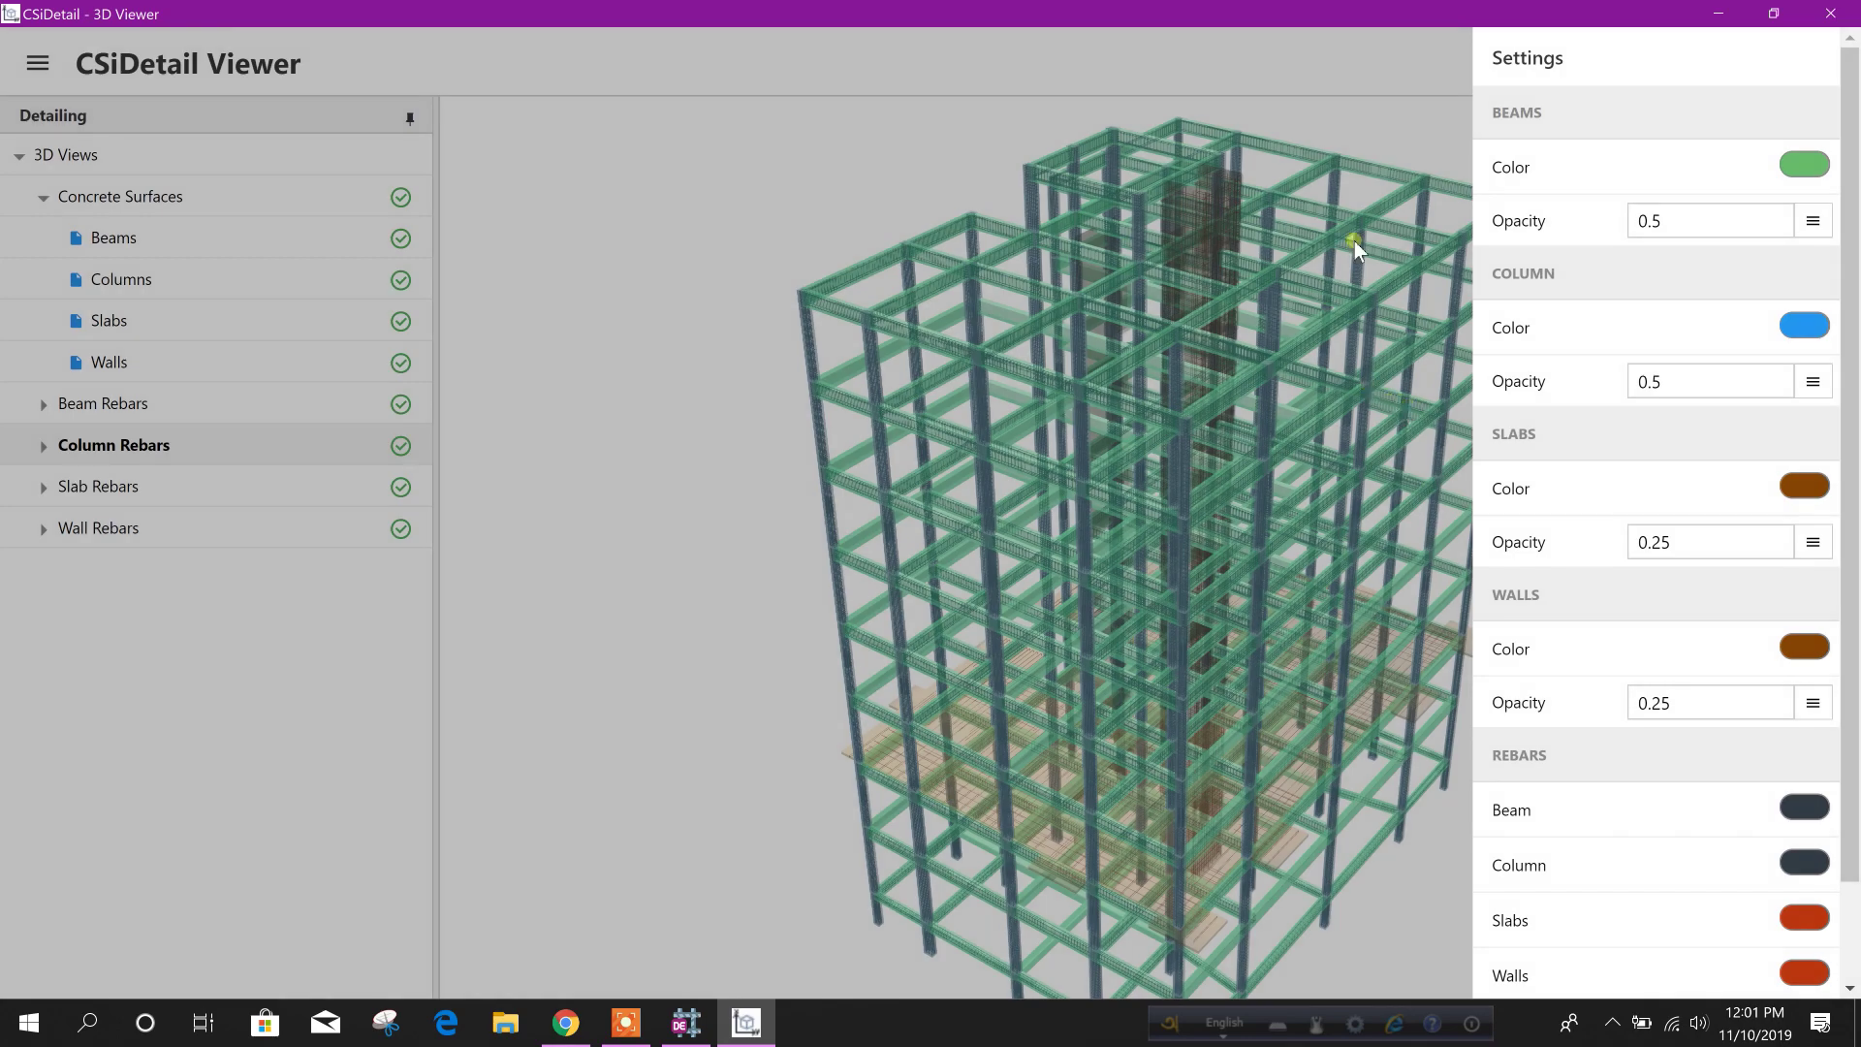
click(1384, 119)
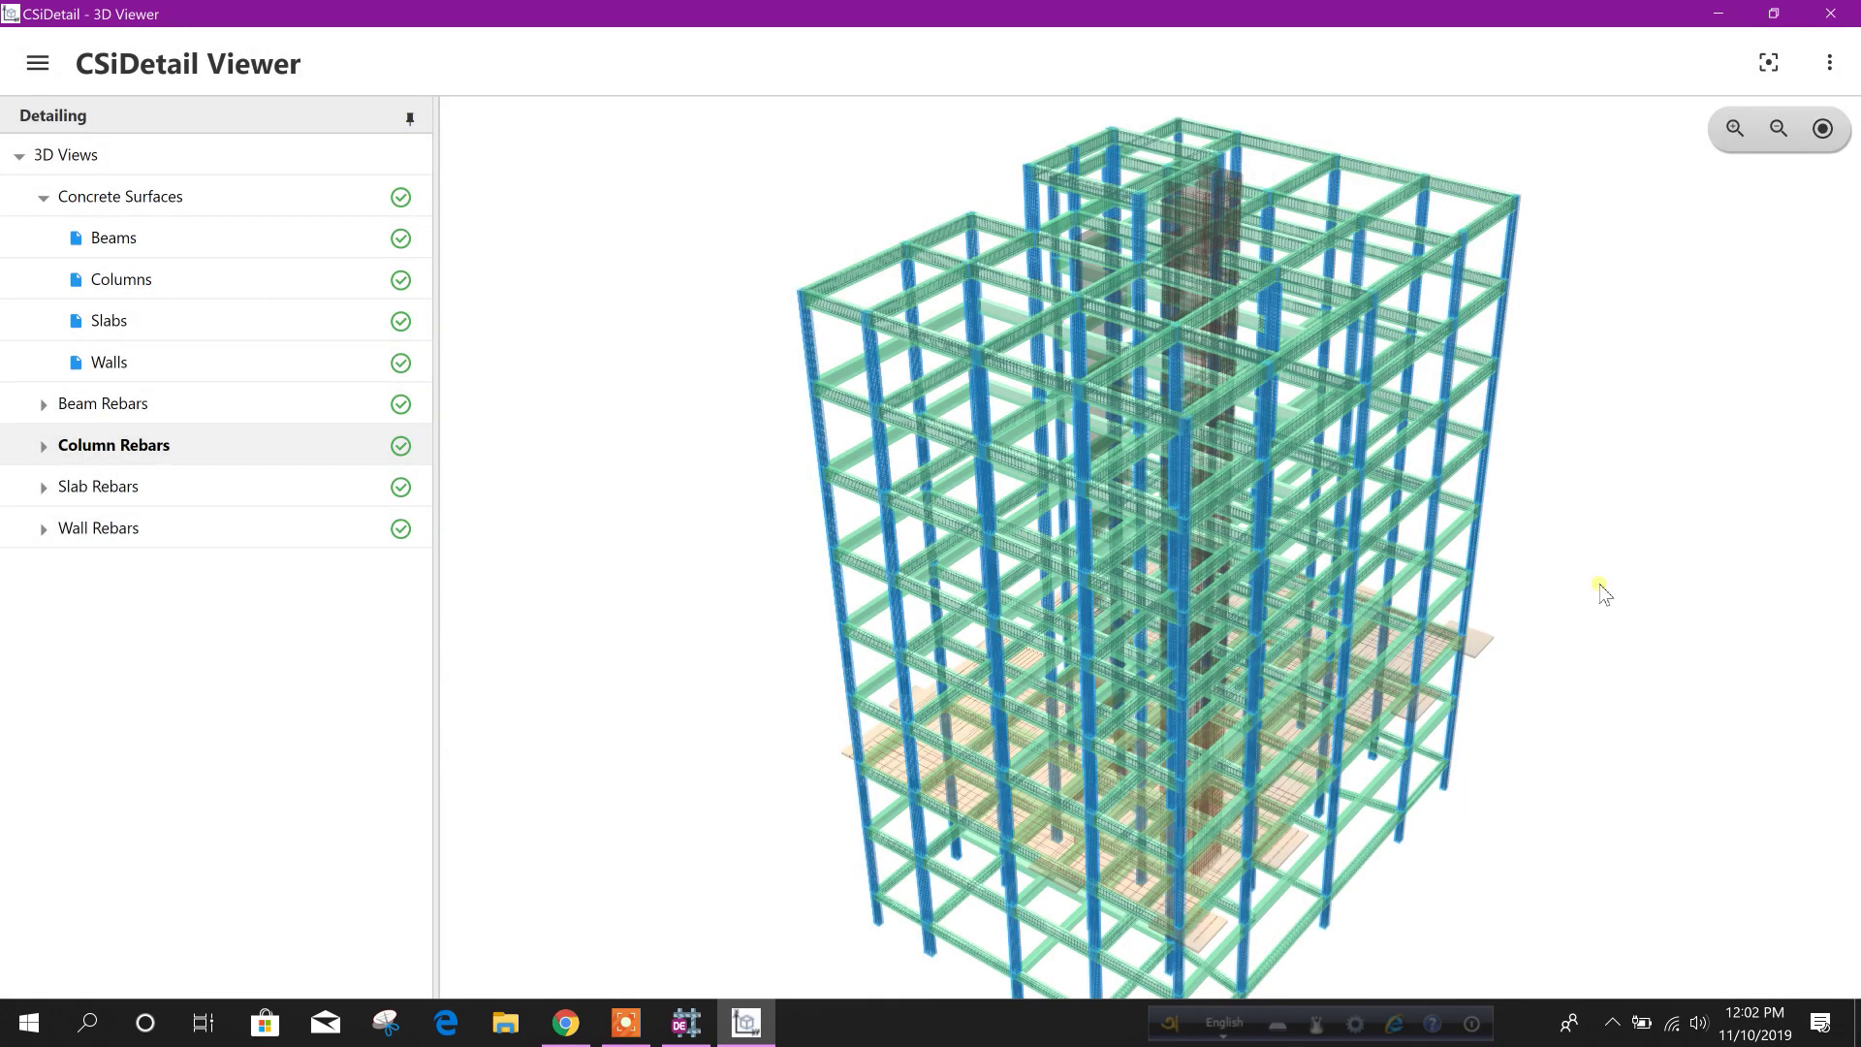
click(1599, 585)
mouse_move(1541, 574)
mouse_down()
mouse_move(1353, 589)
mouse_move(1254, 572)
mouse_move(1475, 601)
mouse_move(1574, 589)
mouse_move(1552, 581)
mouse_up()
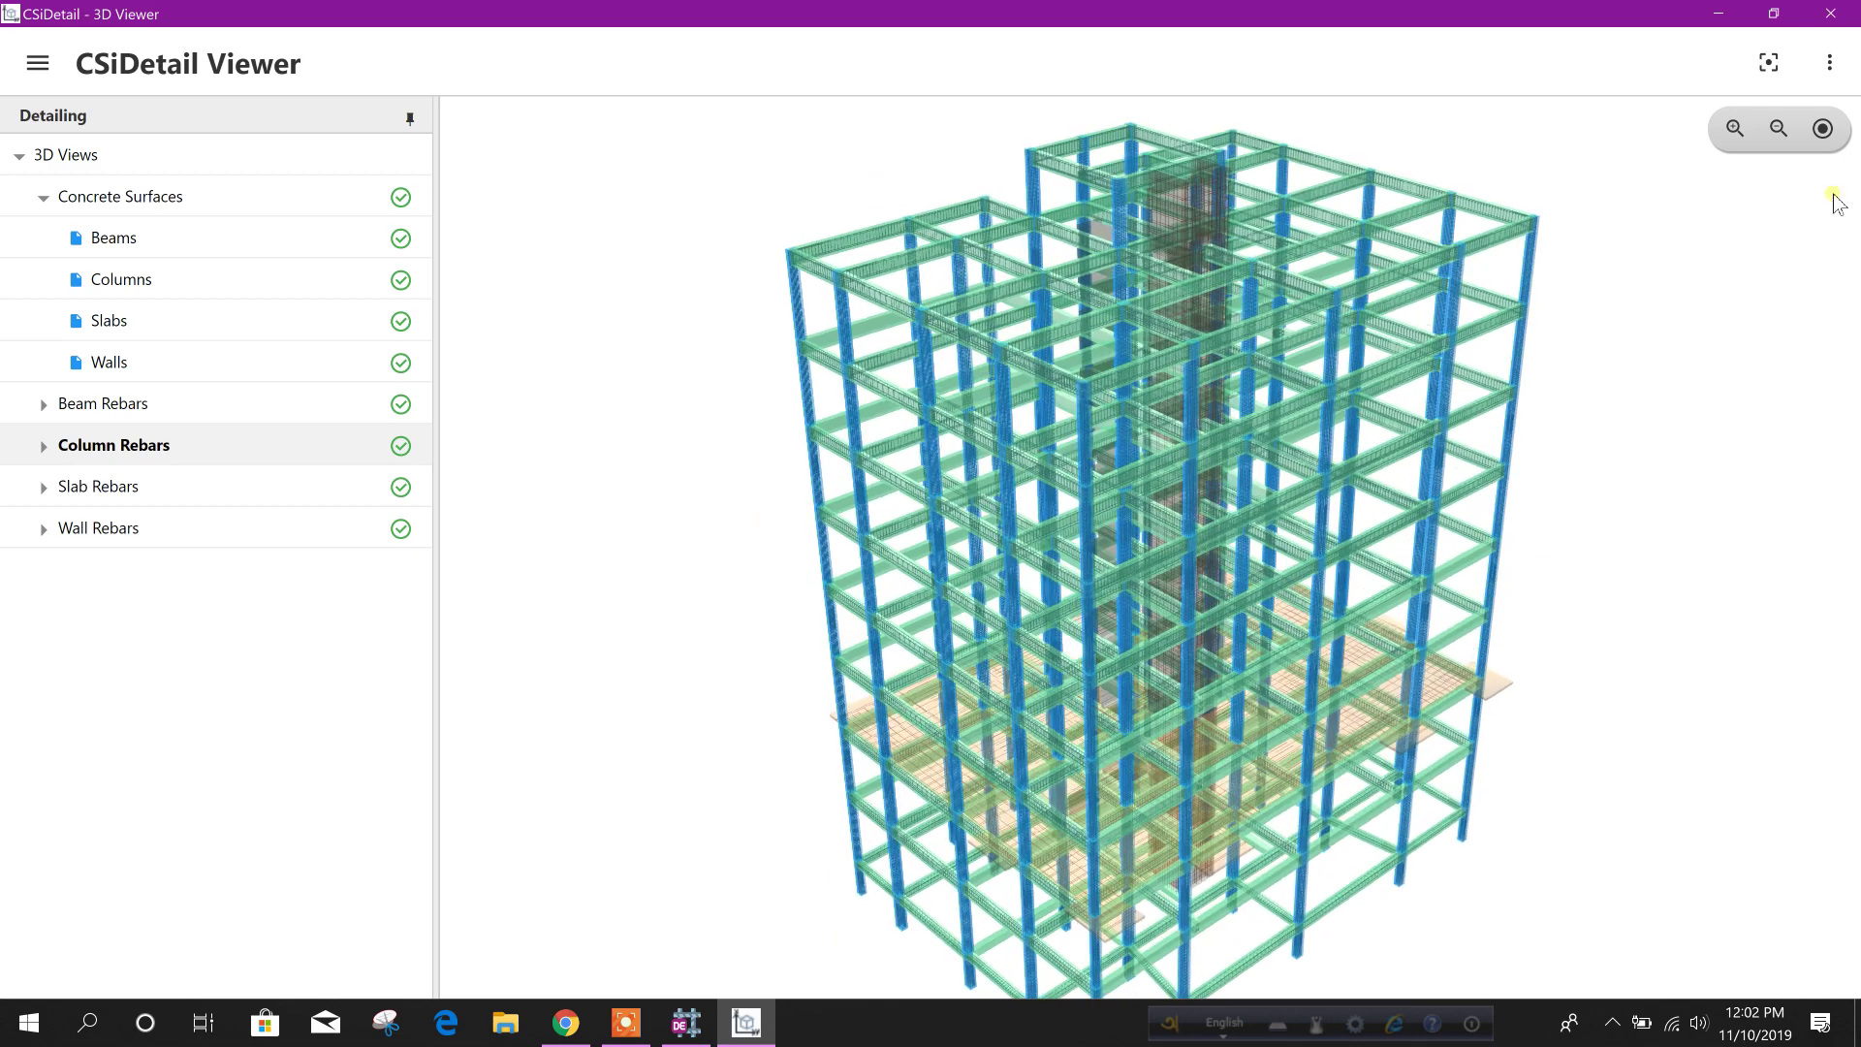
click(1831, 85)
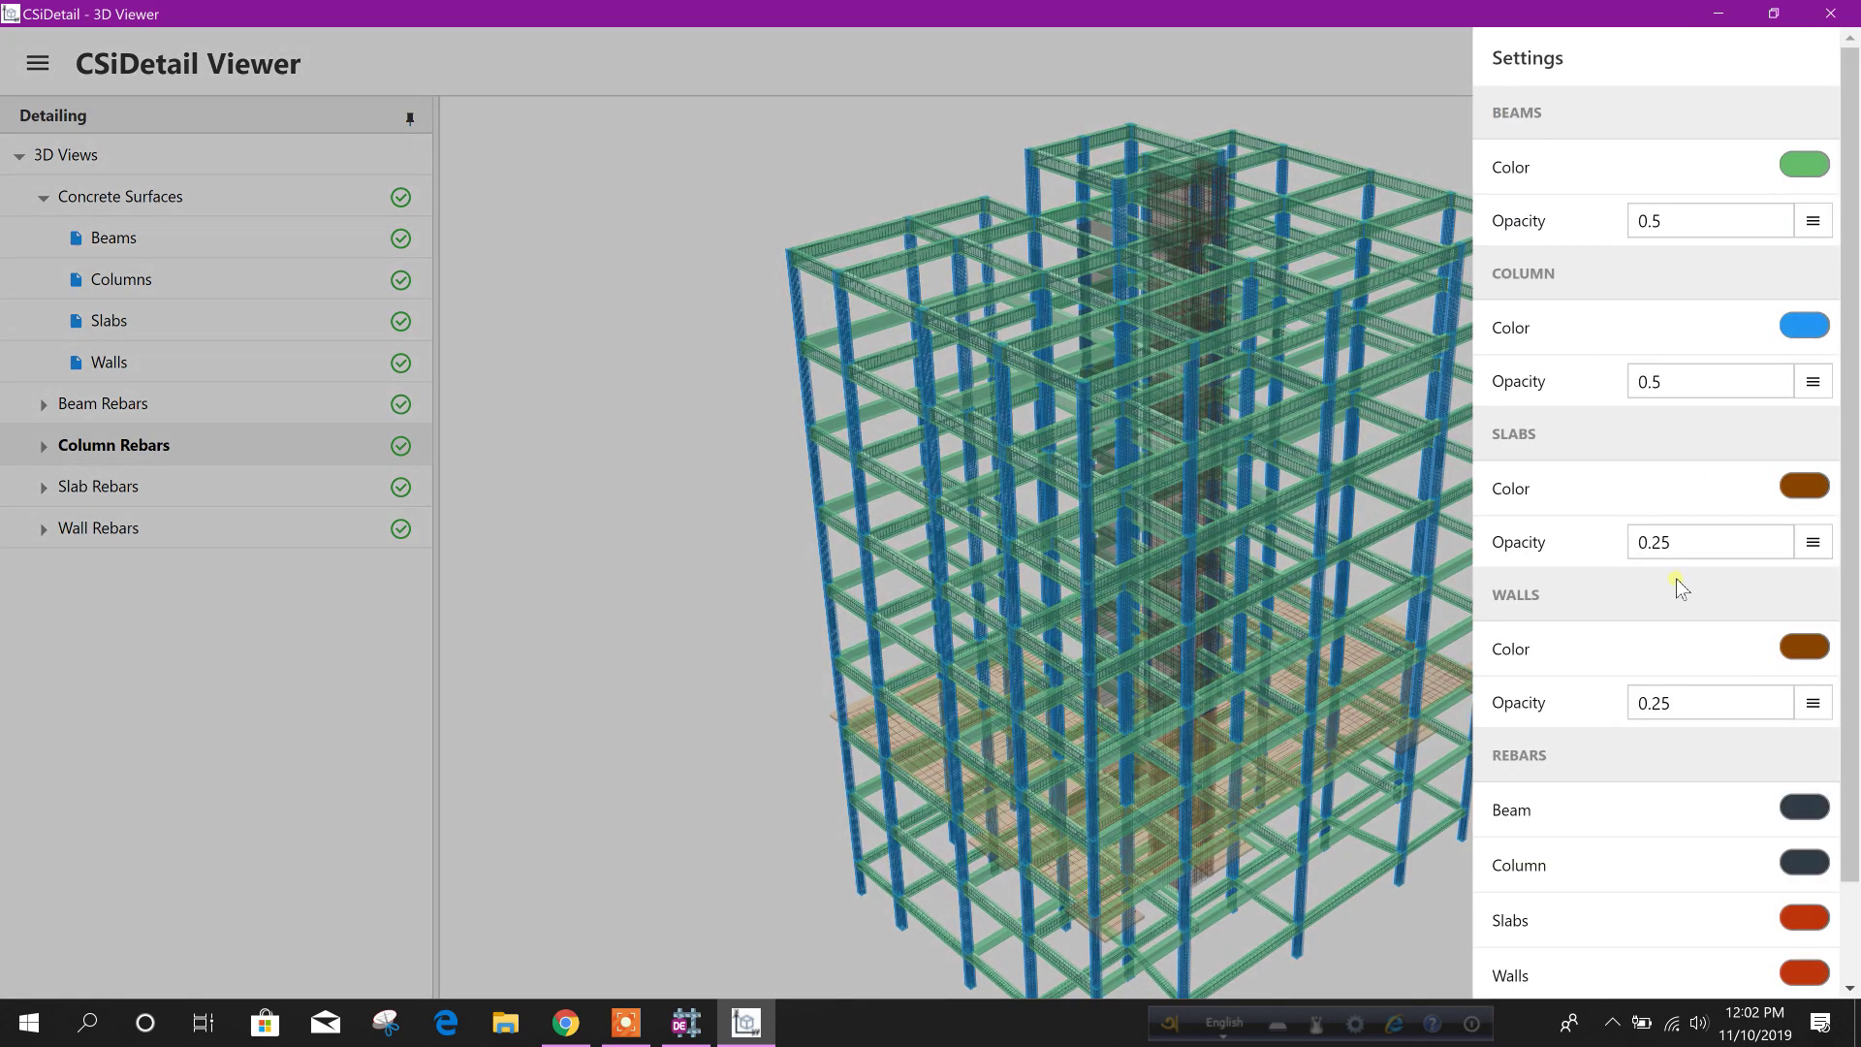
click(1660, 385)
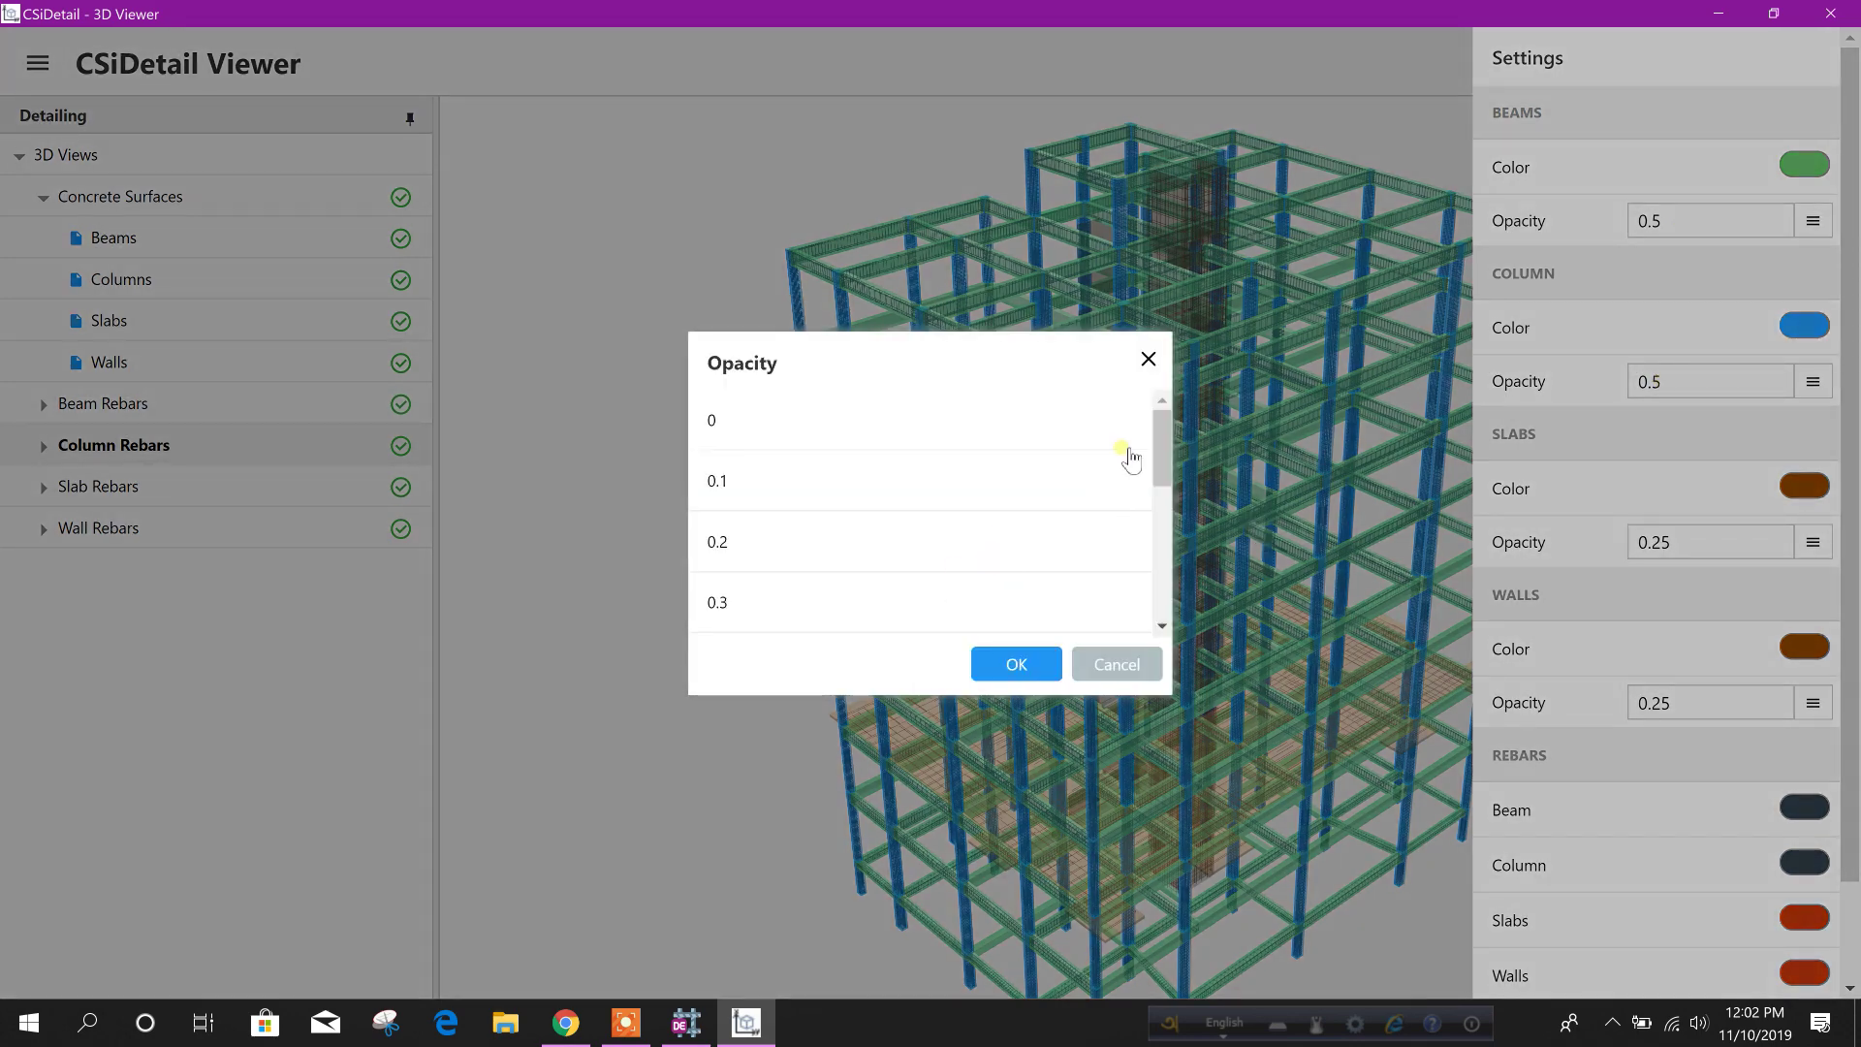
double_click(1003, 474)
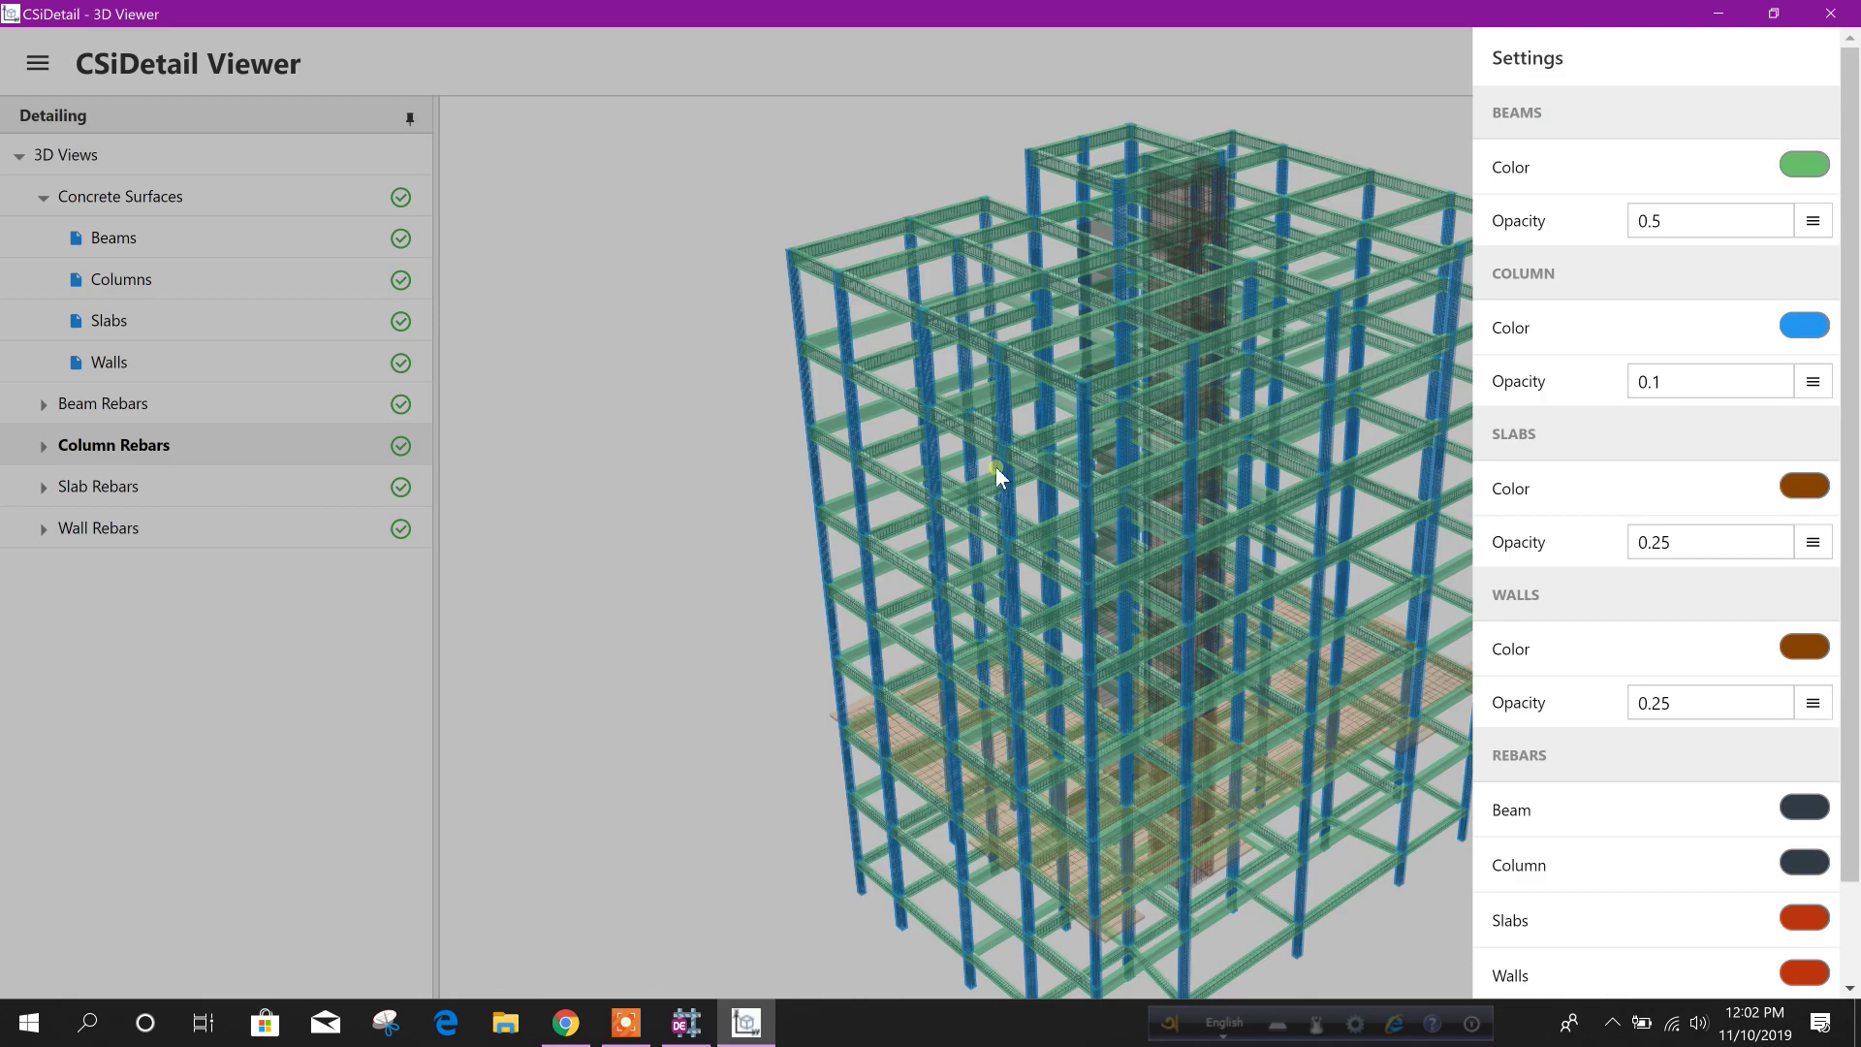
click(605, 320)
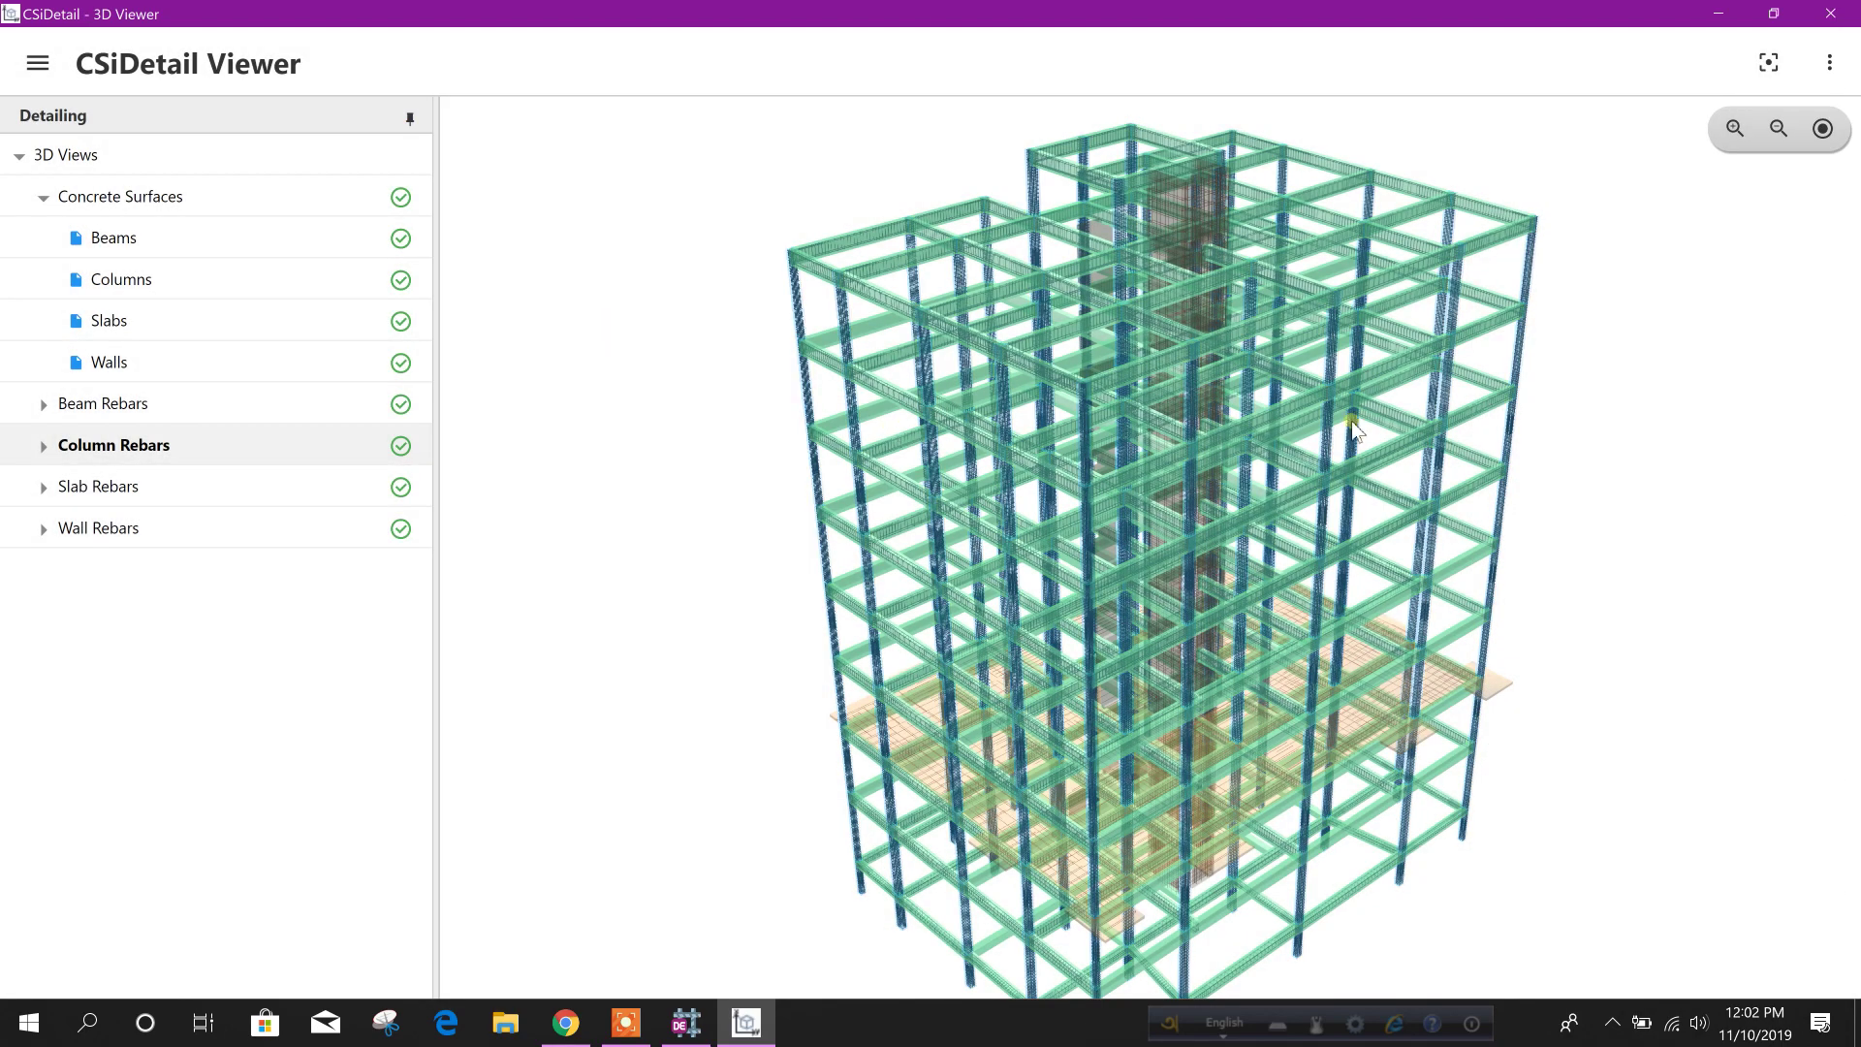
scroll(1448, 310, up, 3)
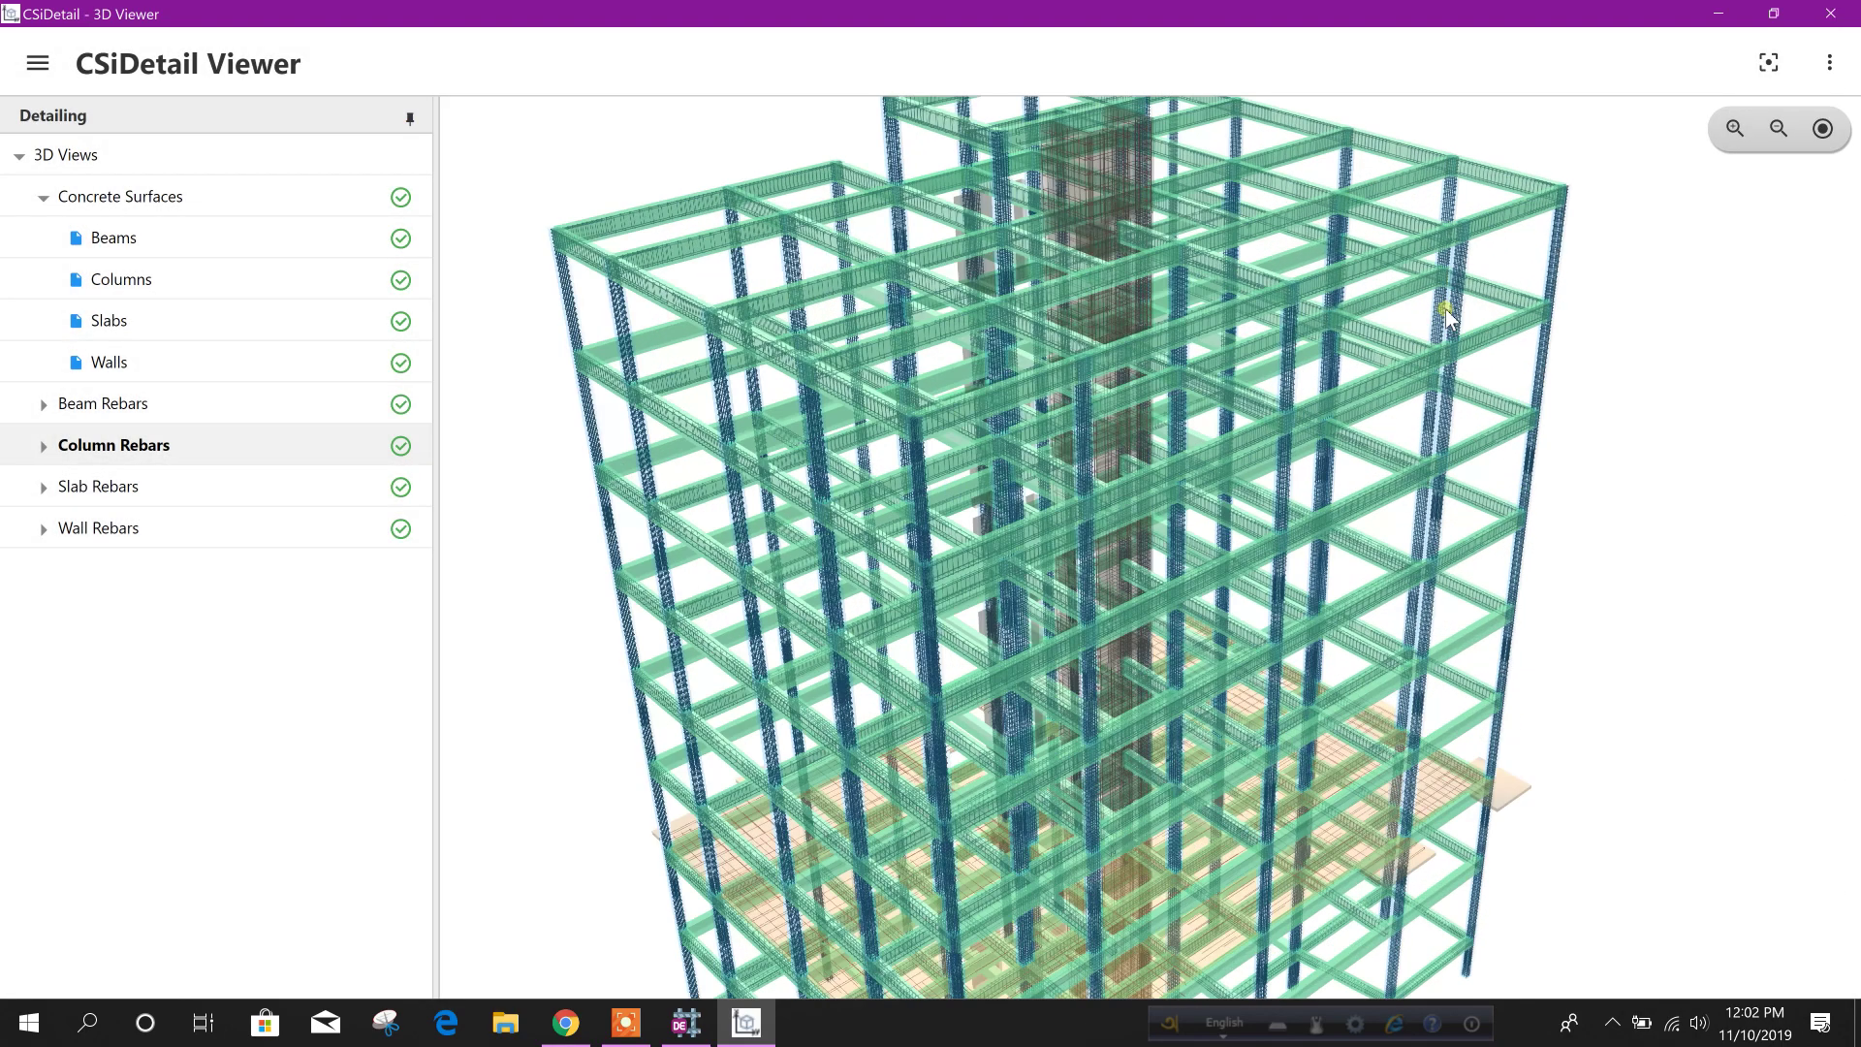
scroll(1469, 293, down, 2)
scroll(1468, 299, down, 2)
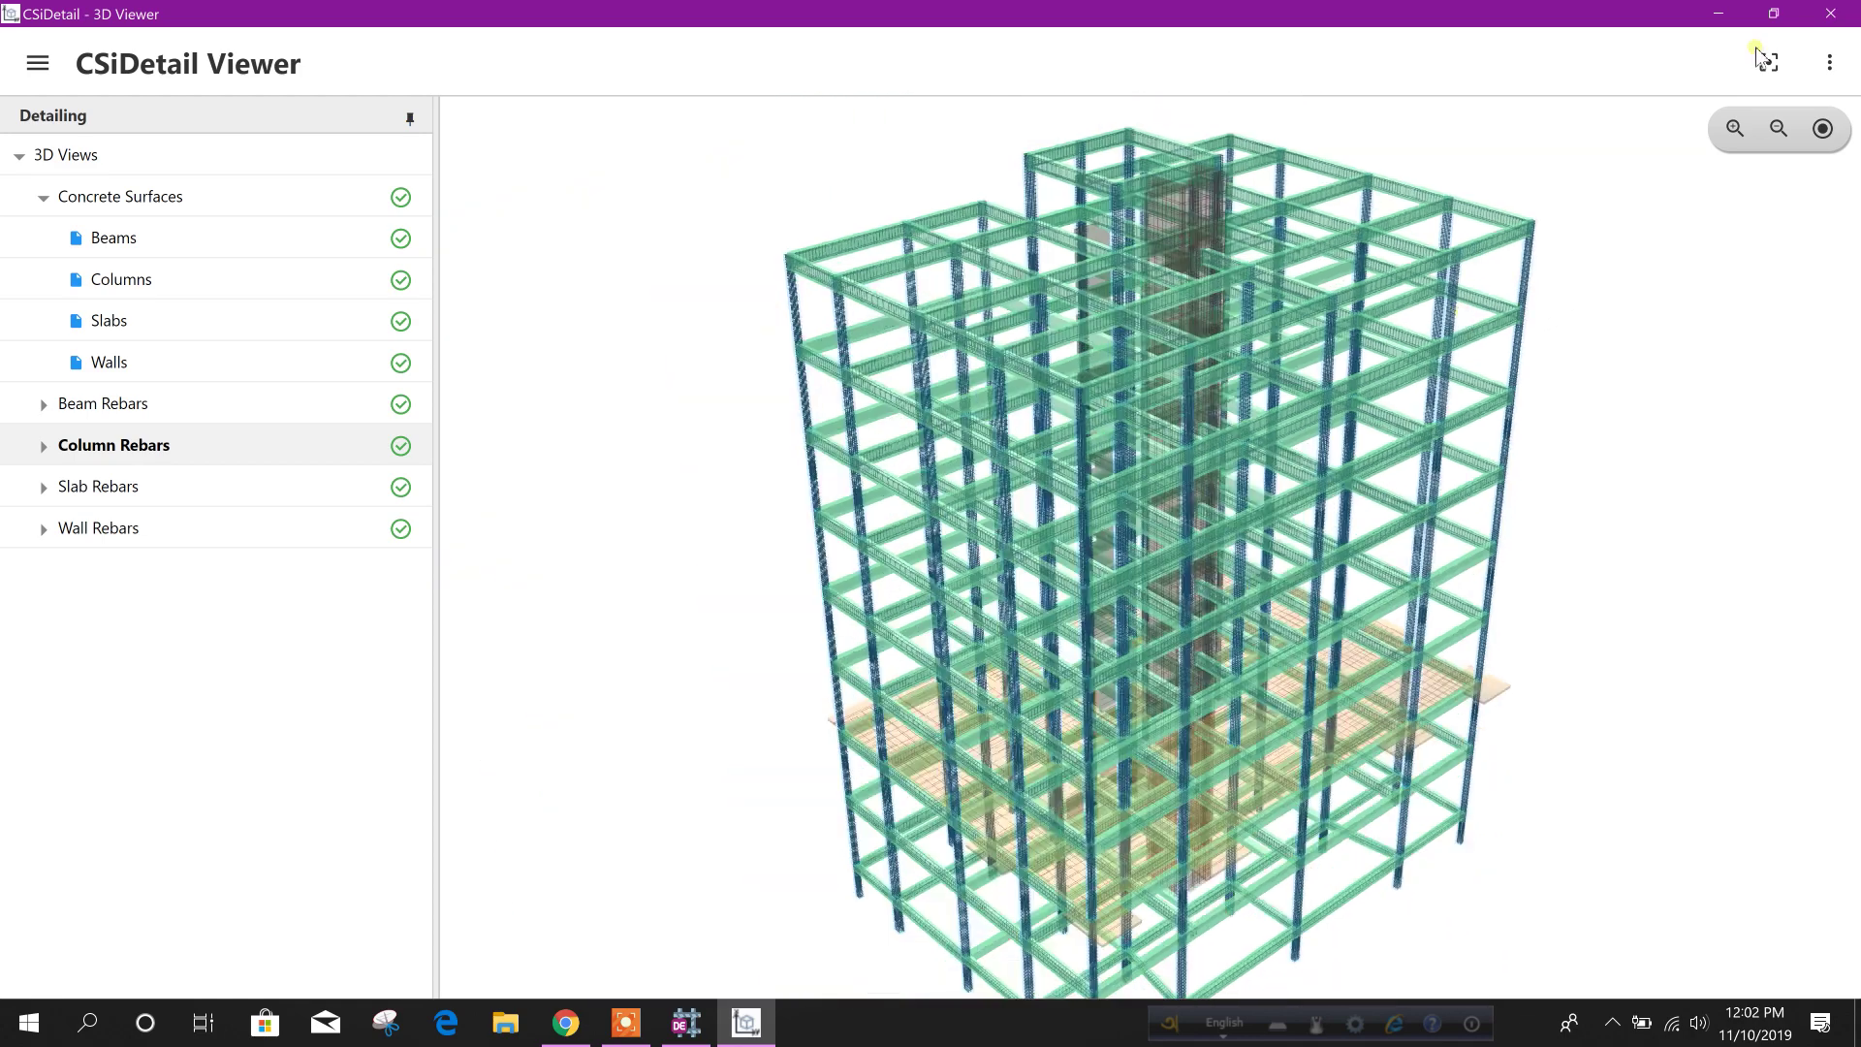
click(1829, 63)
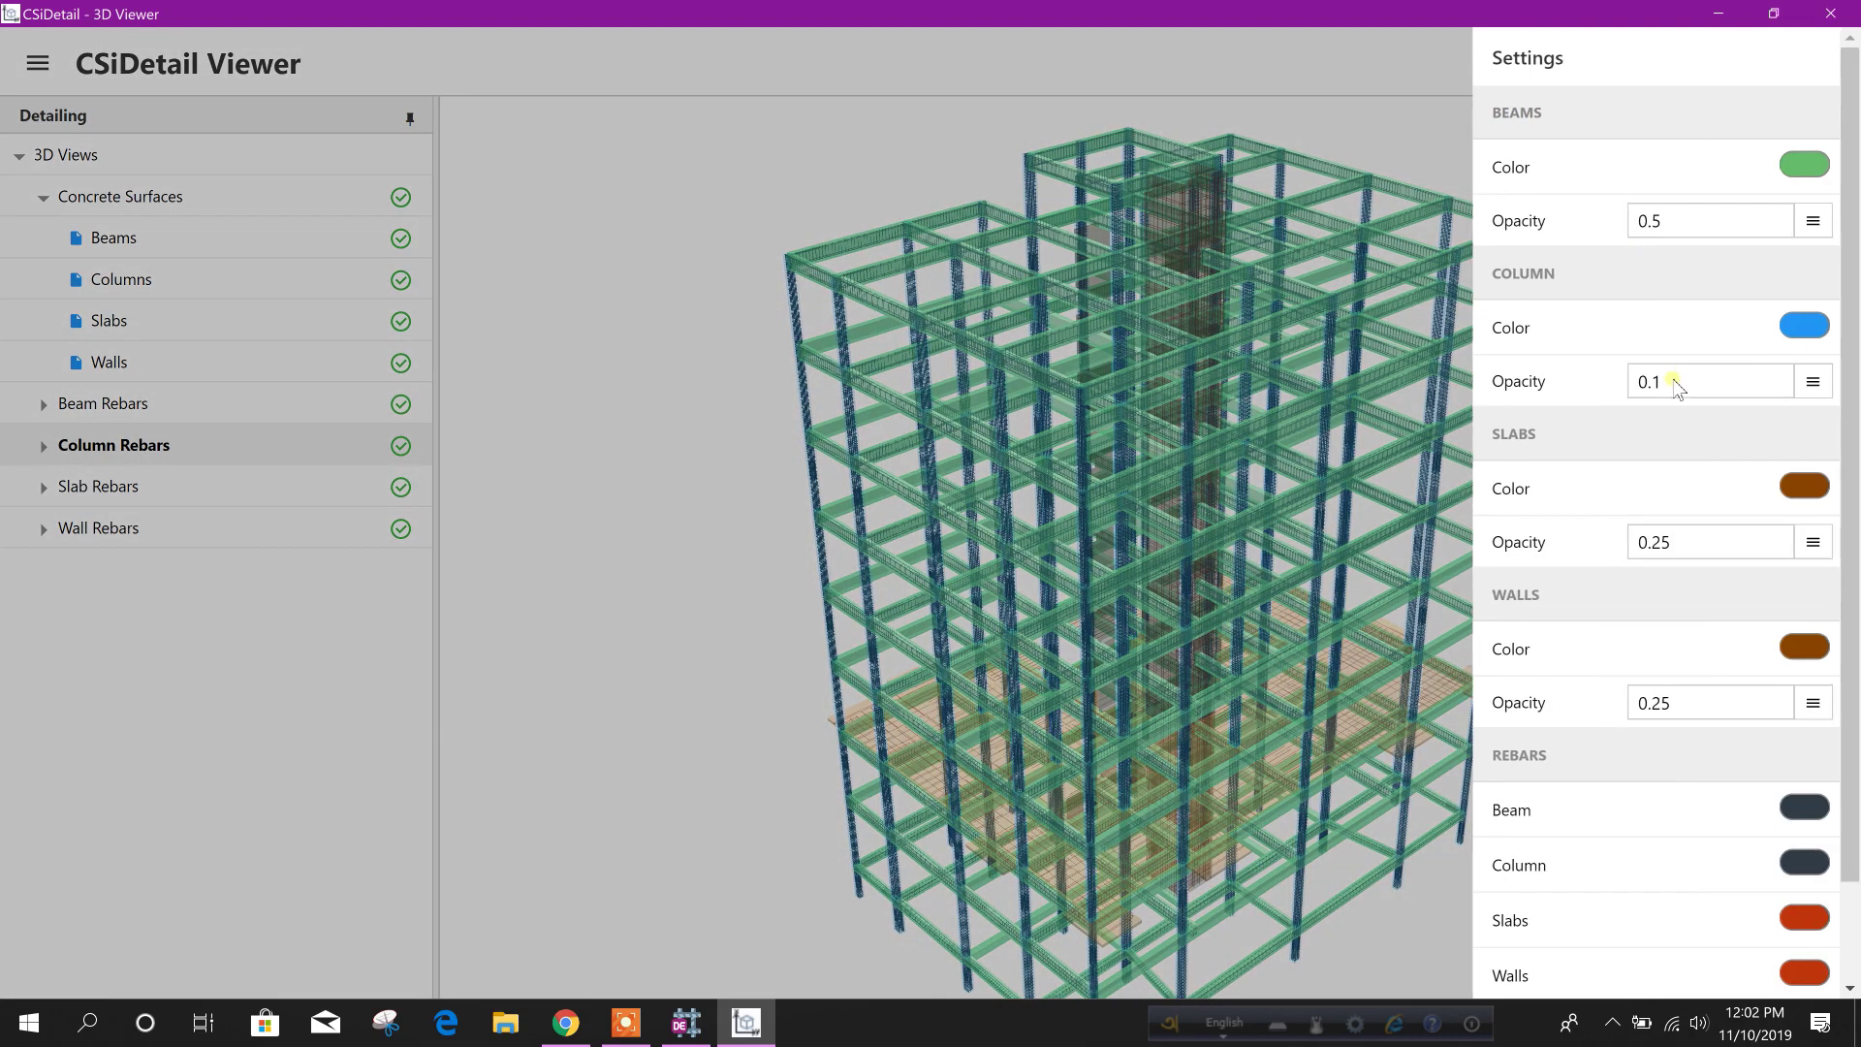
click(1675, 384)
scroll(843, 602, down, 4)
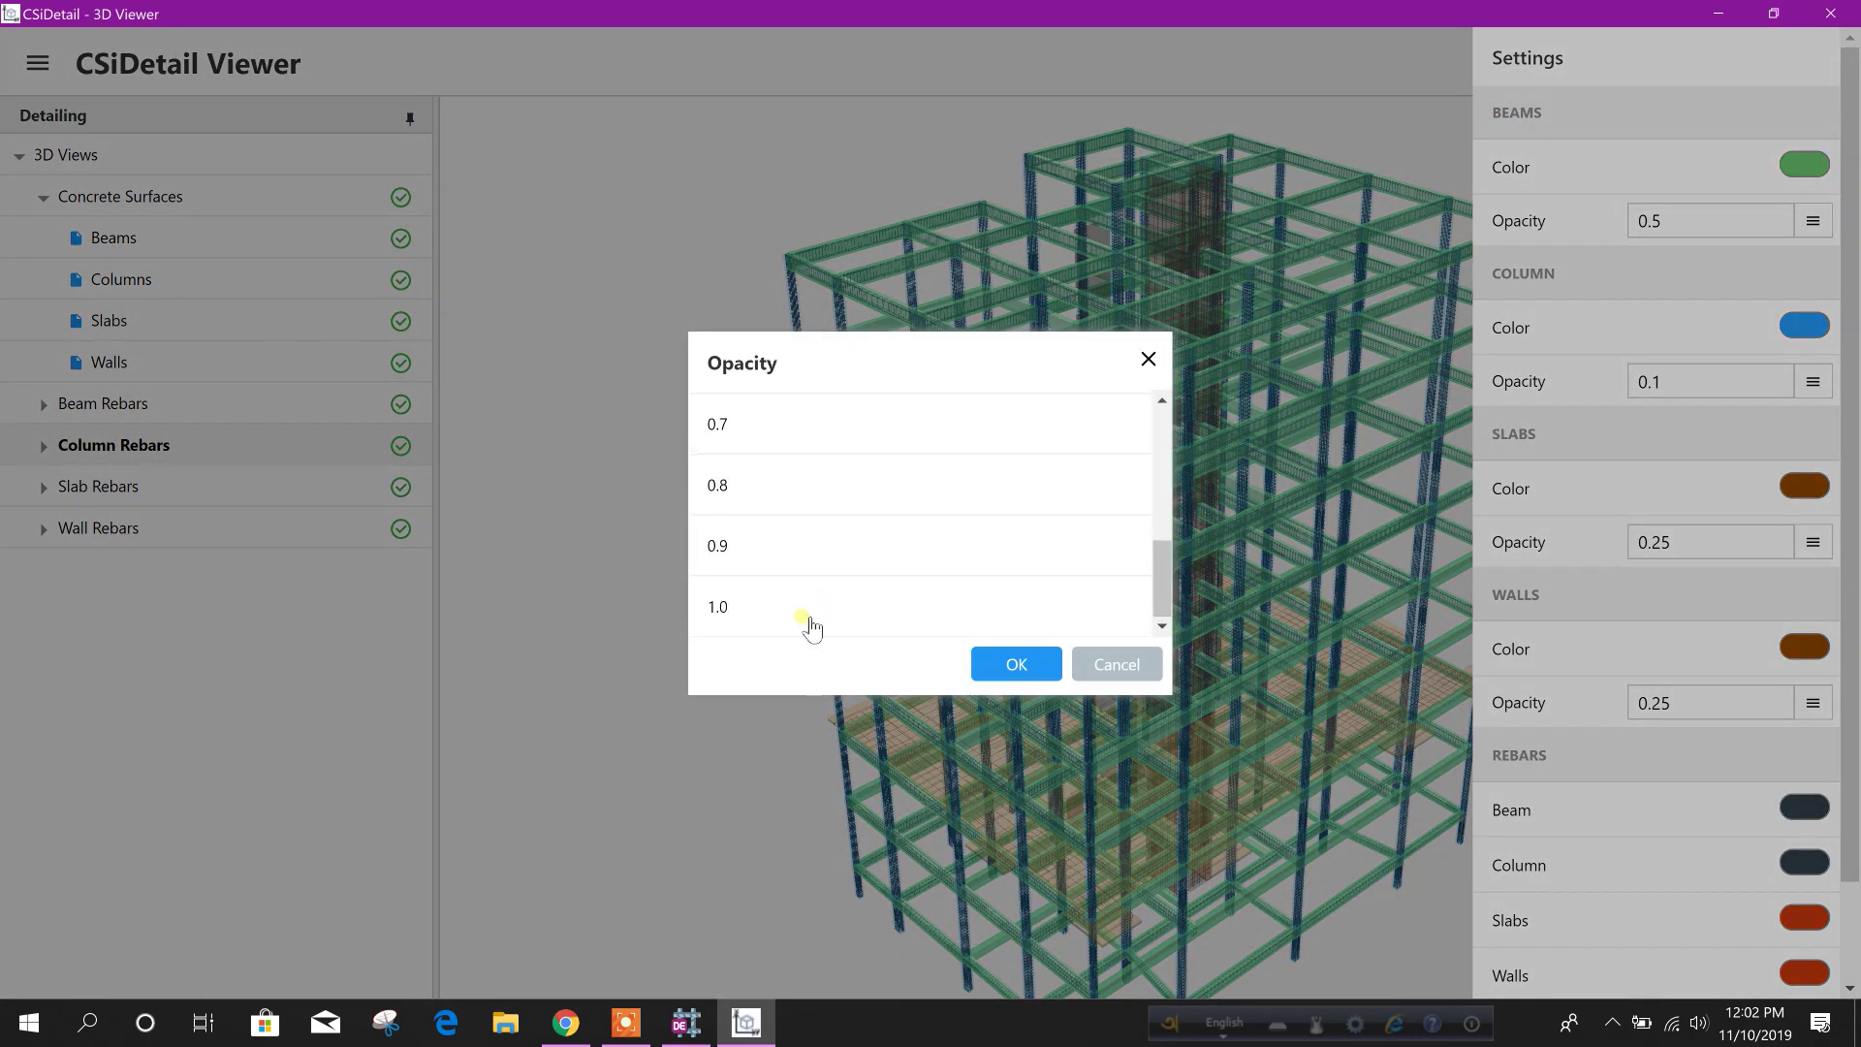
click(810, 610)
click(572, 299)
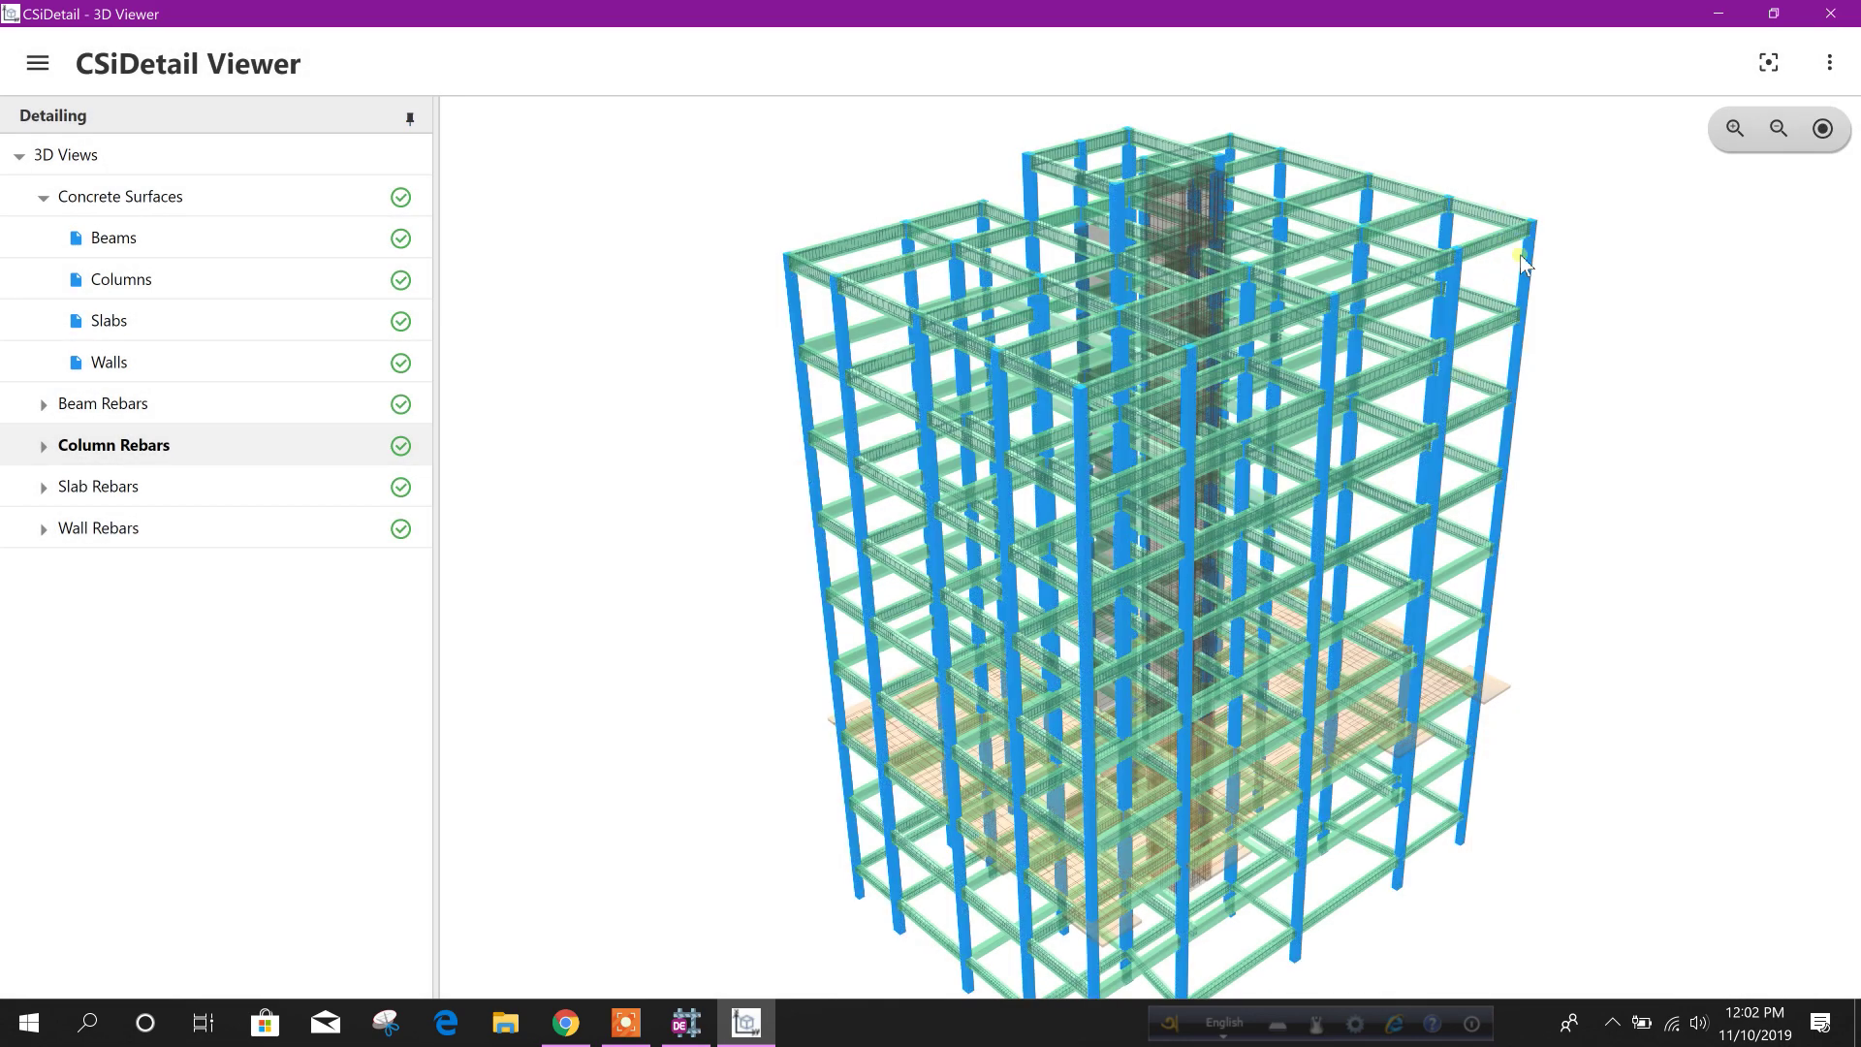
click(1807, 78)
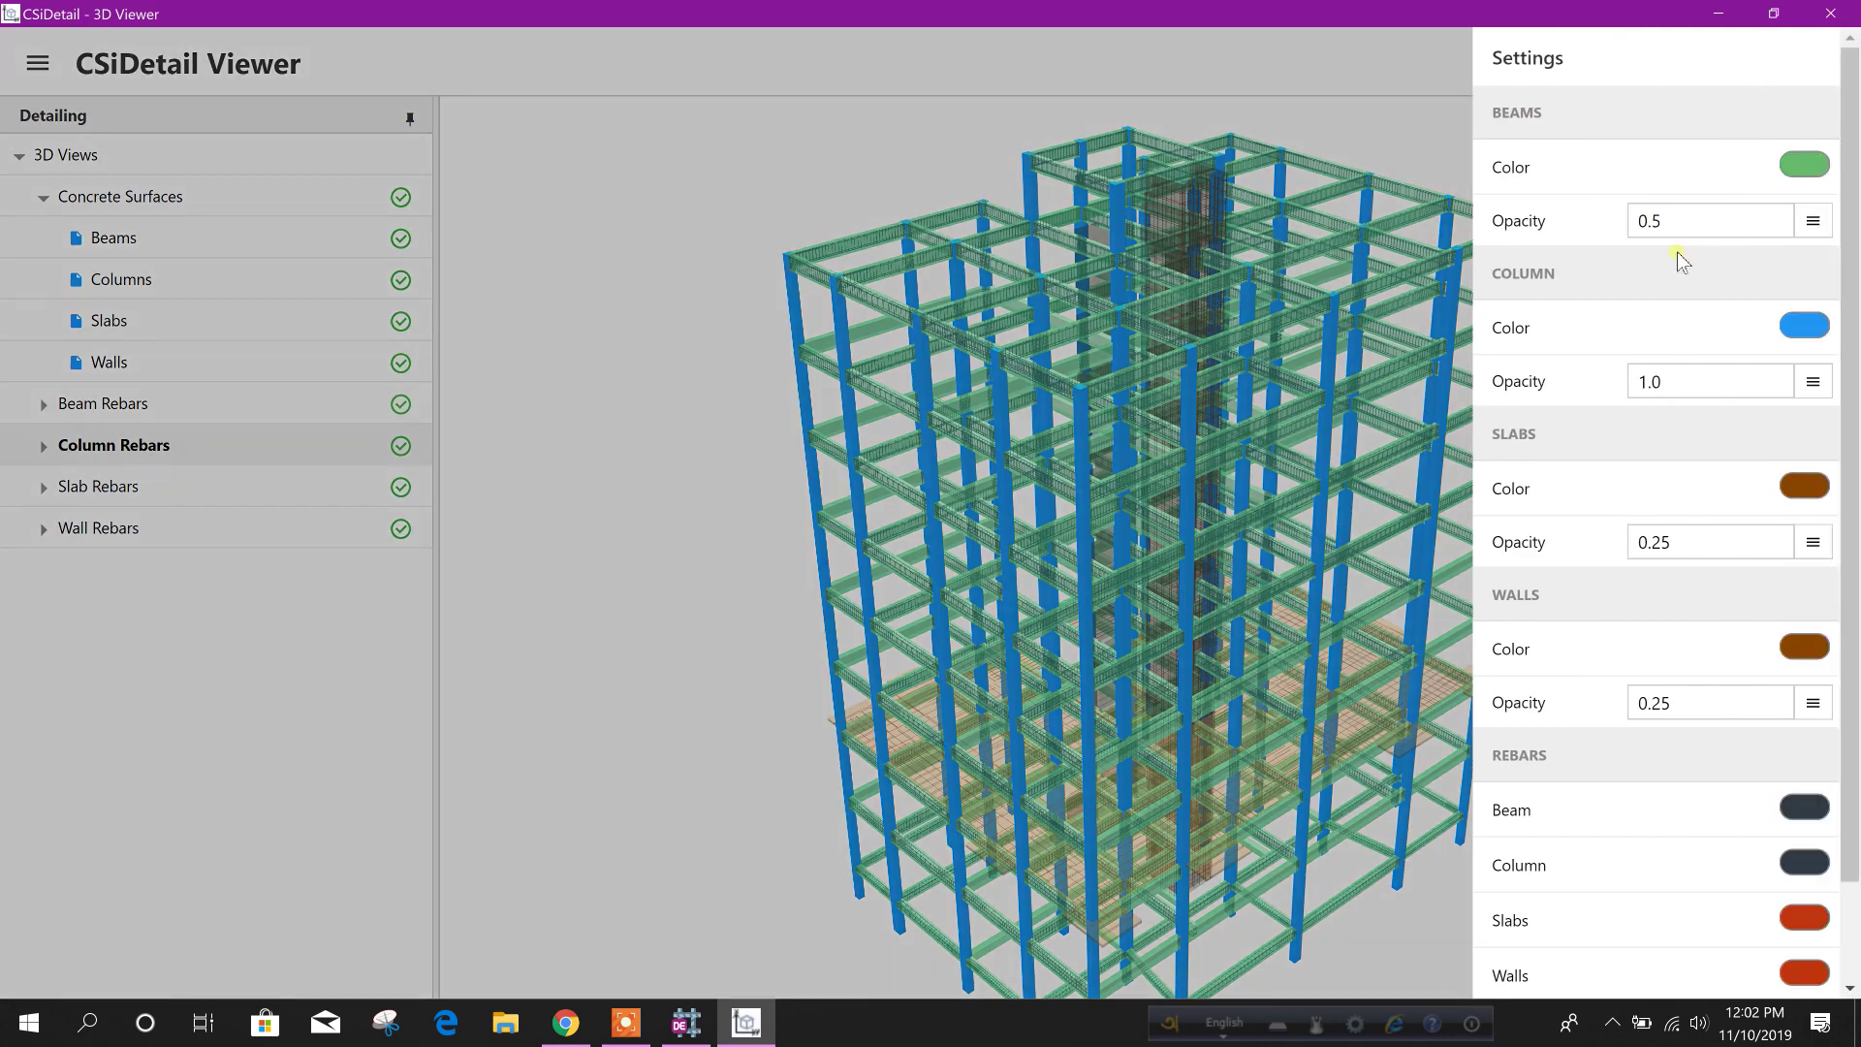
click(1687, 383)
scroll(814, 581, down, 3)
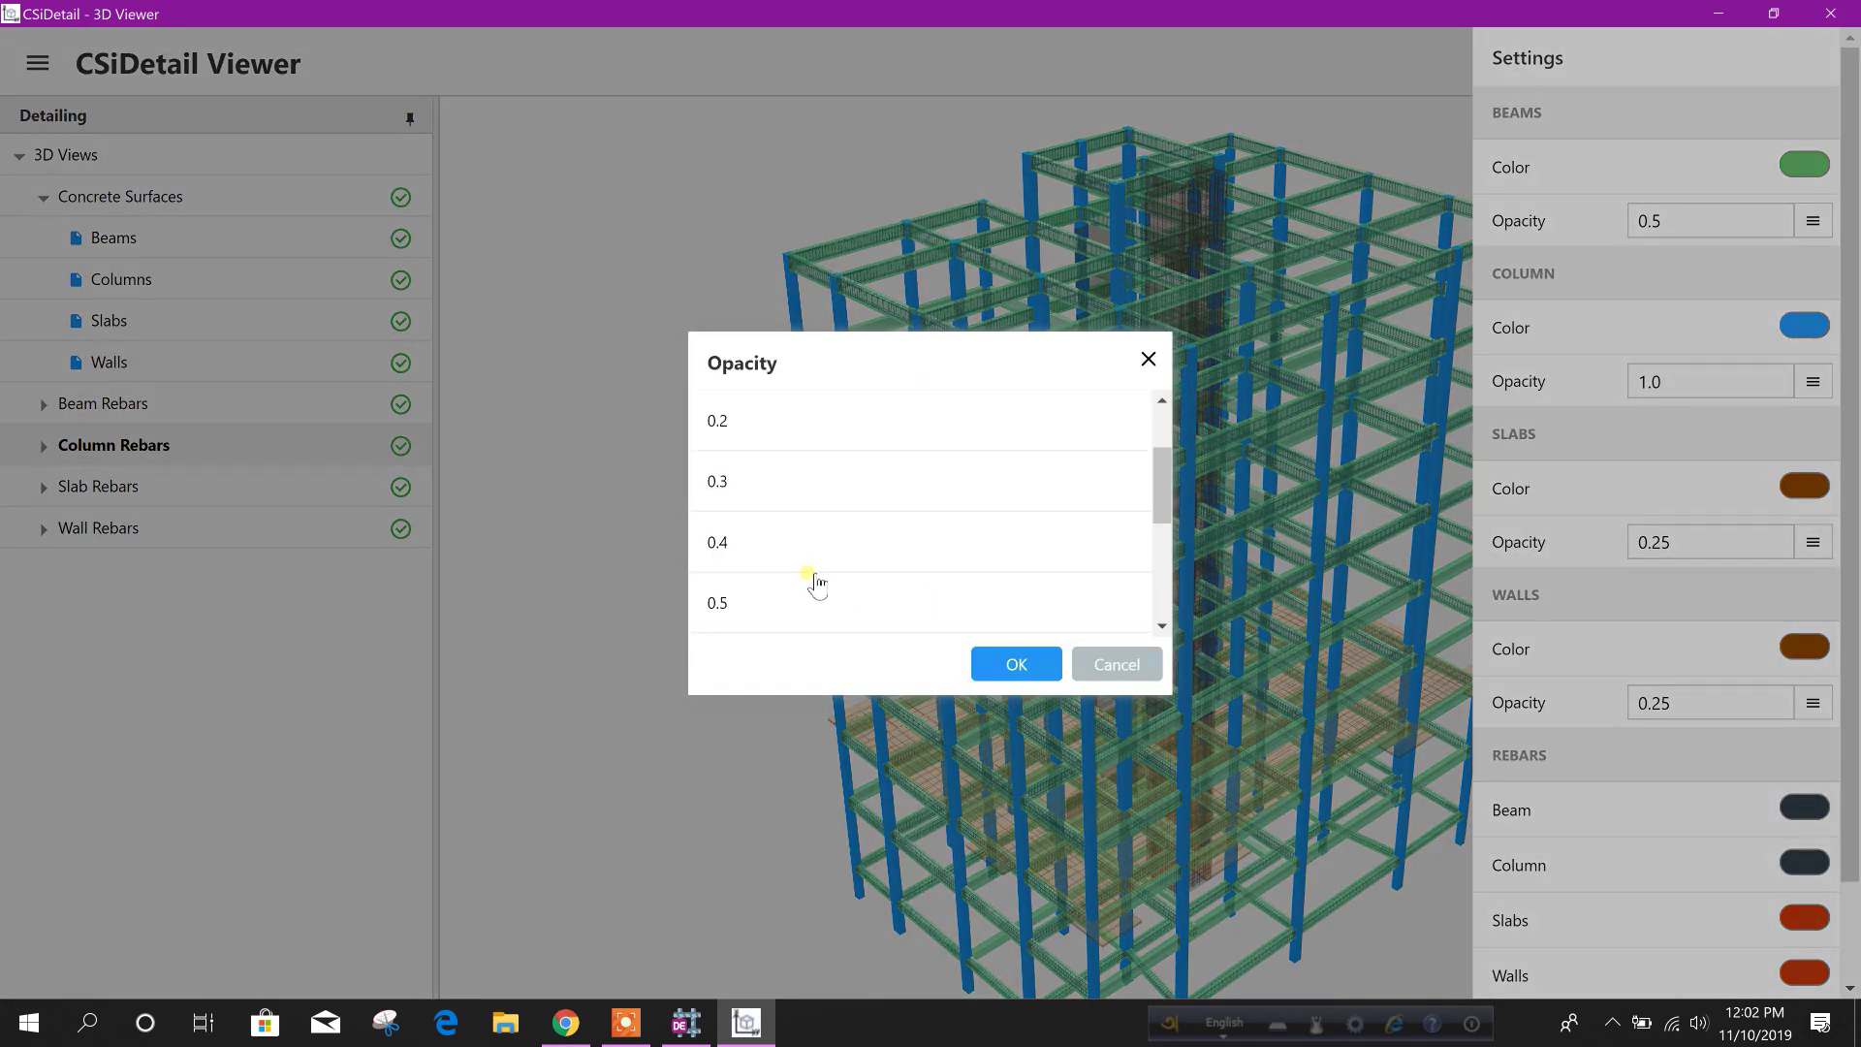
click(787, 503)
click(1014, 667)
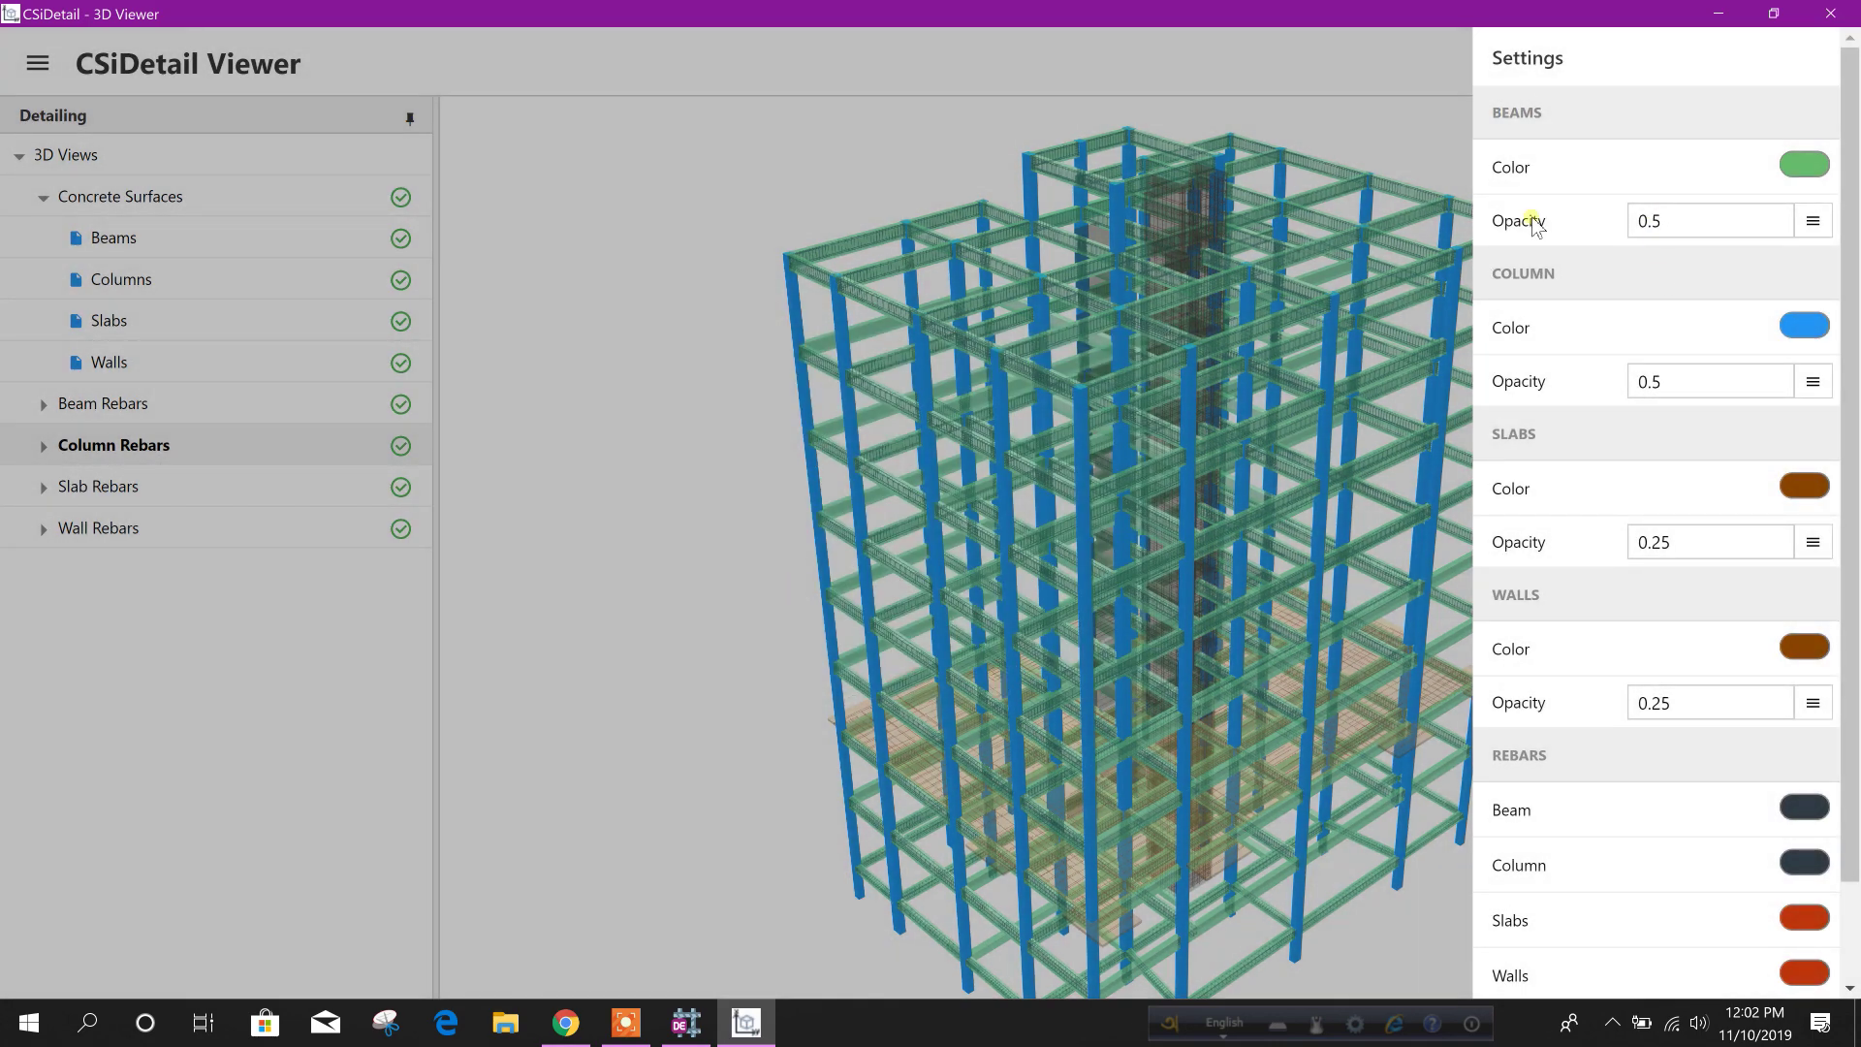
click(752, 199)
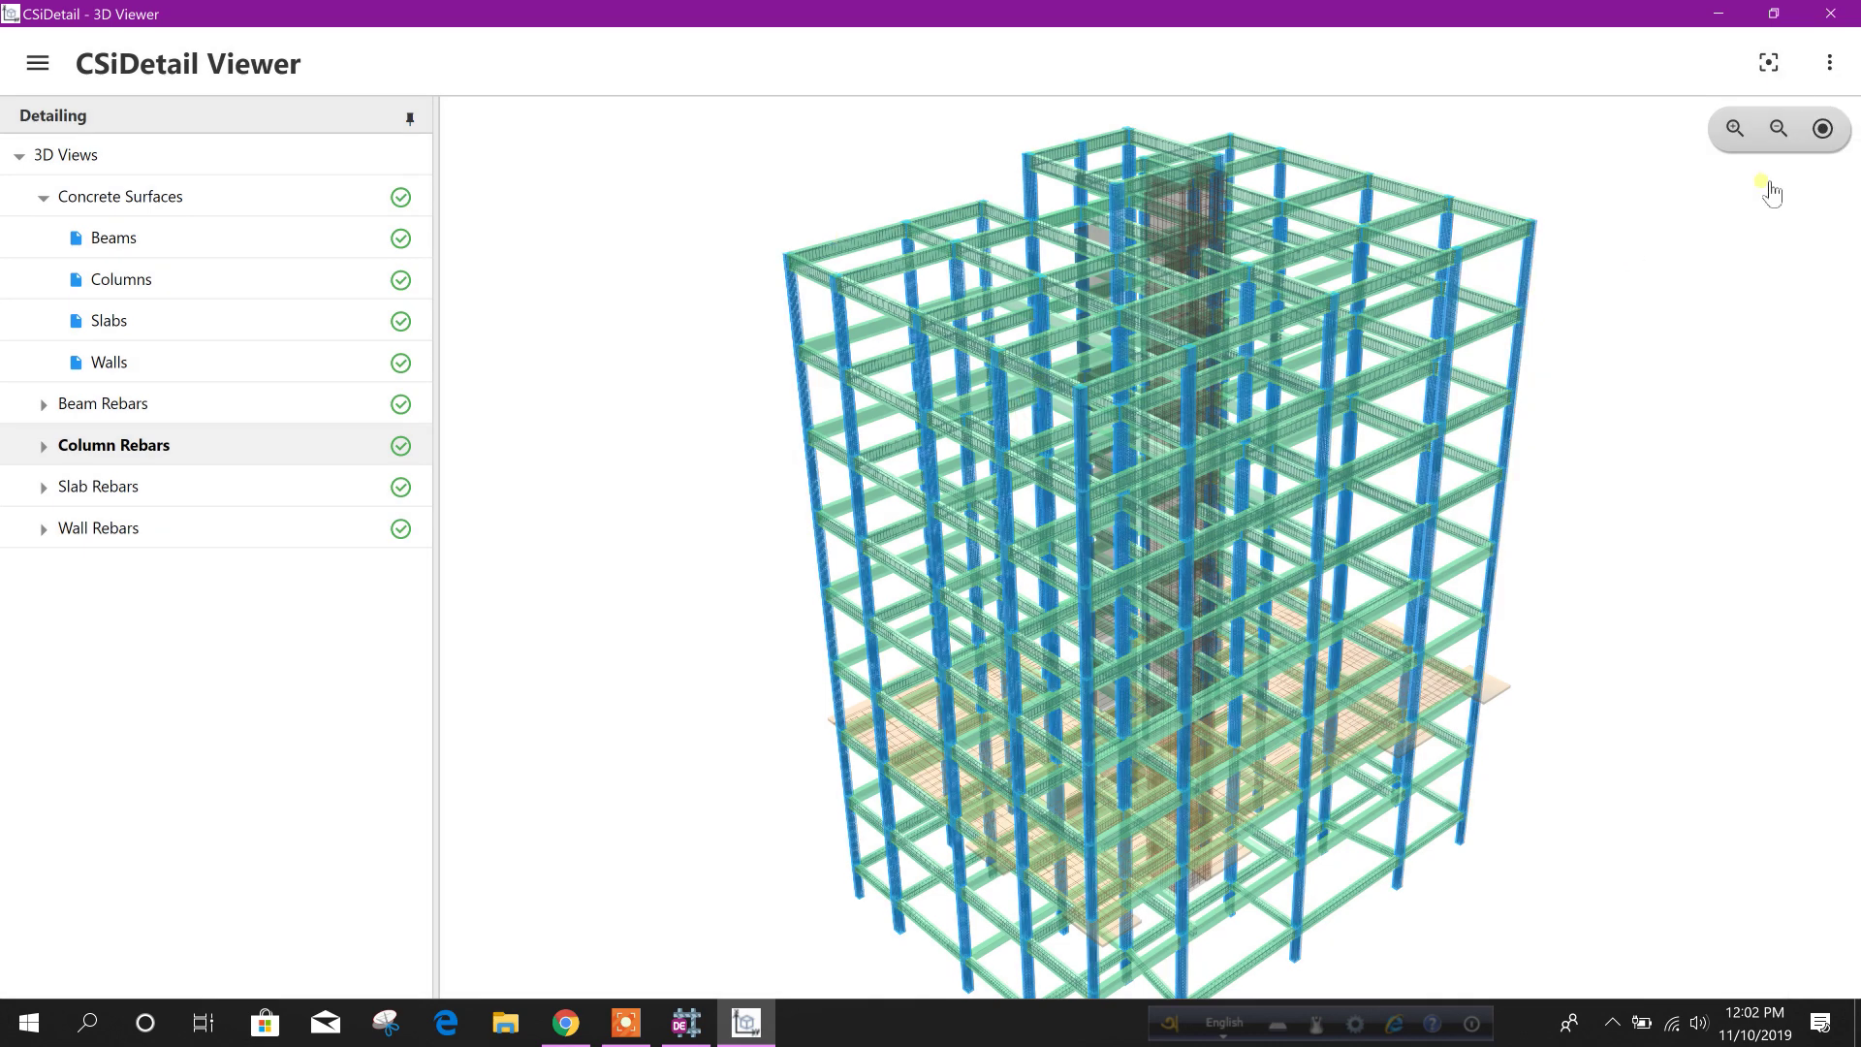
click(1818, 70)
scroll(1631, 528, down, 1)
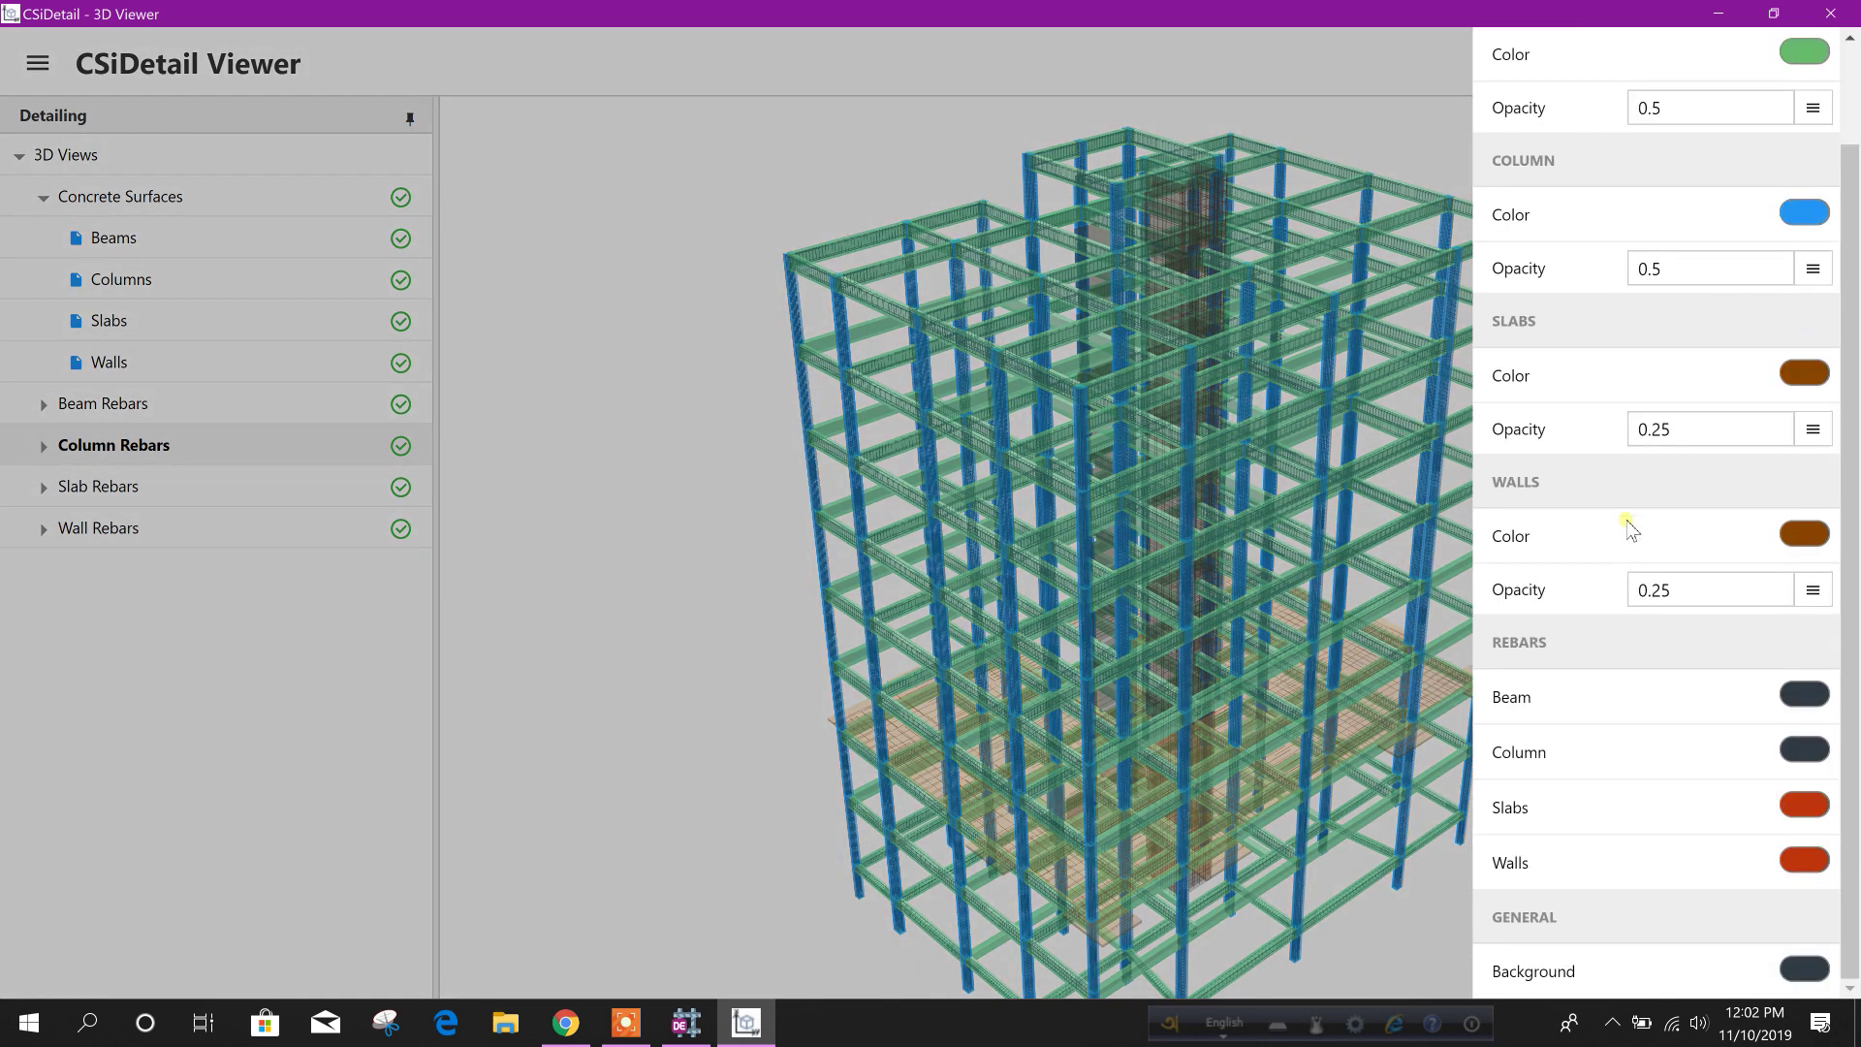
- Set the beam rebar colour to red and close the Settings panel
click(1802, 694)
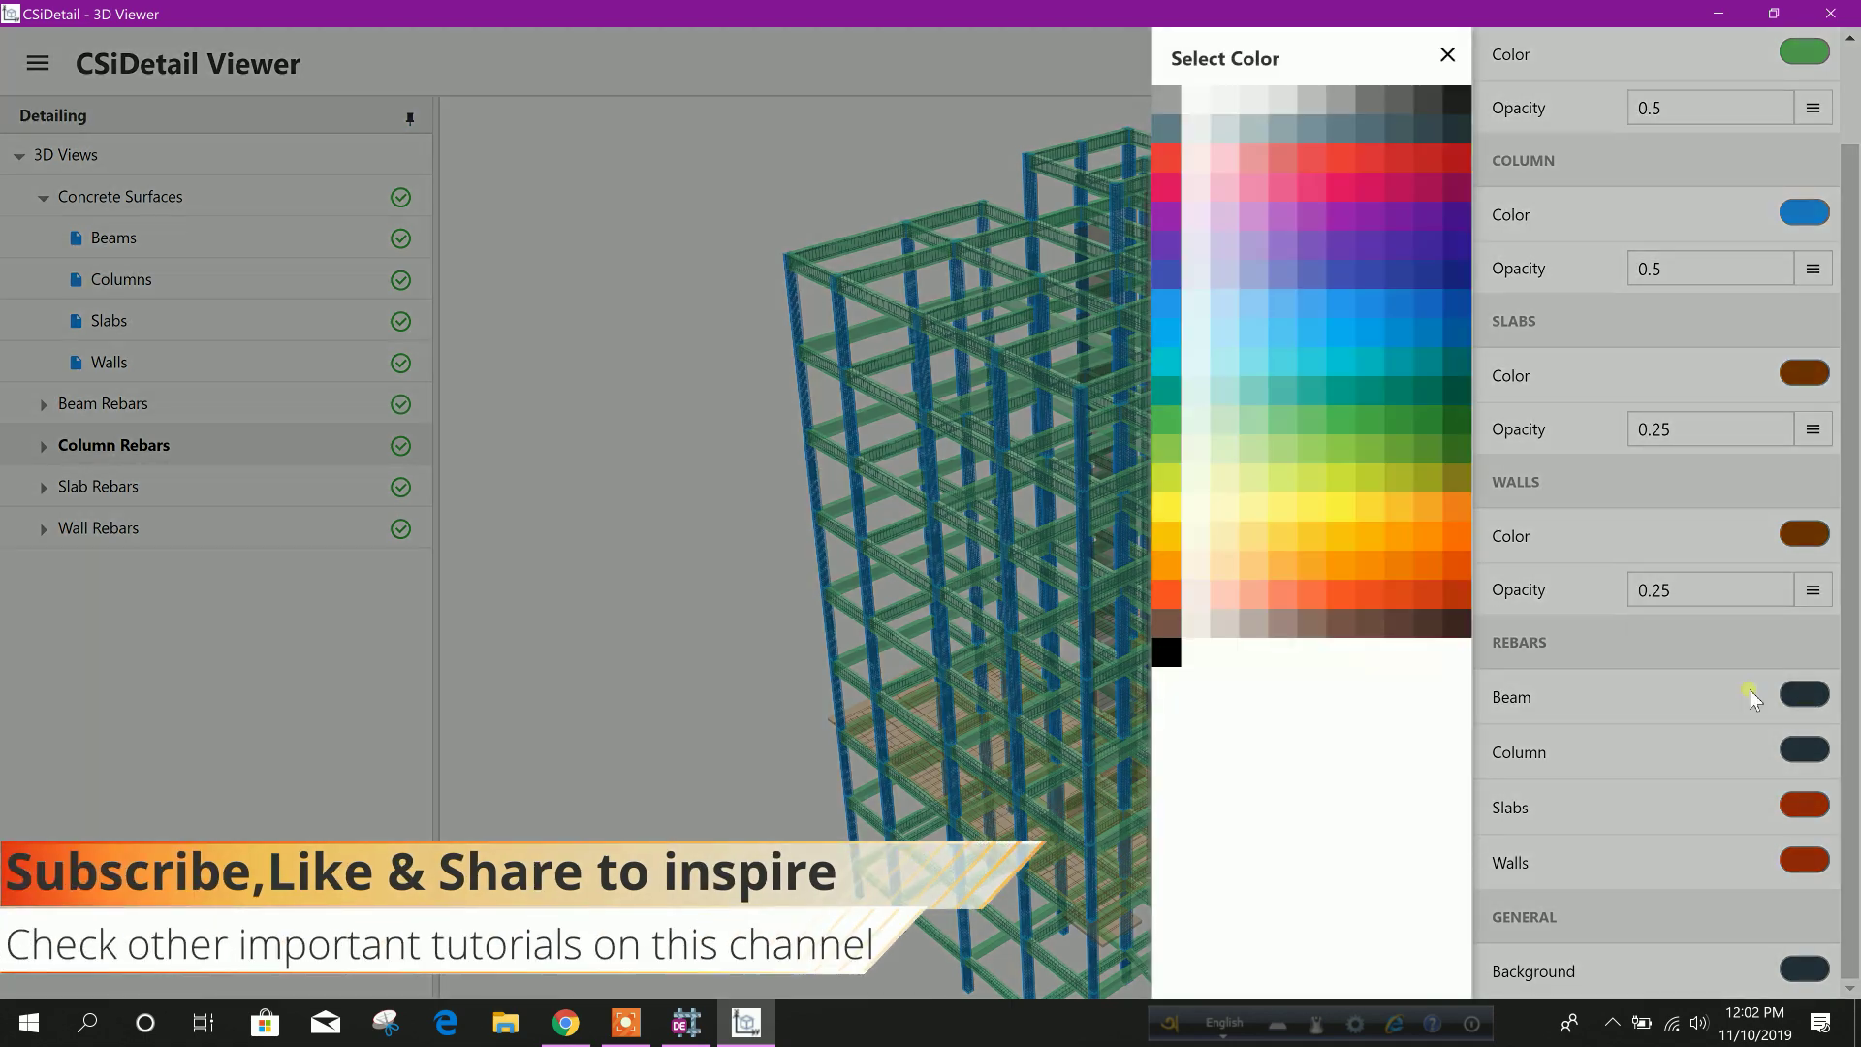
click(1166, 185)
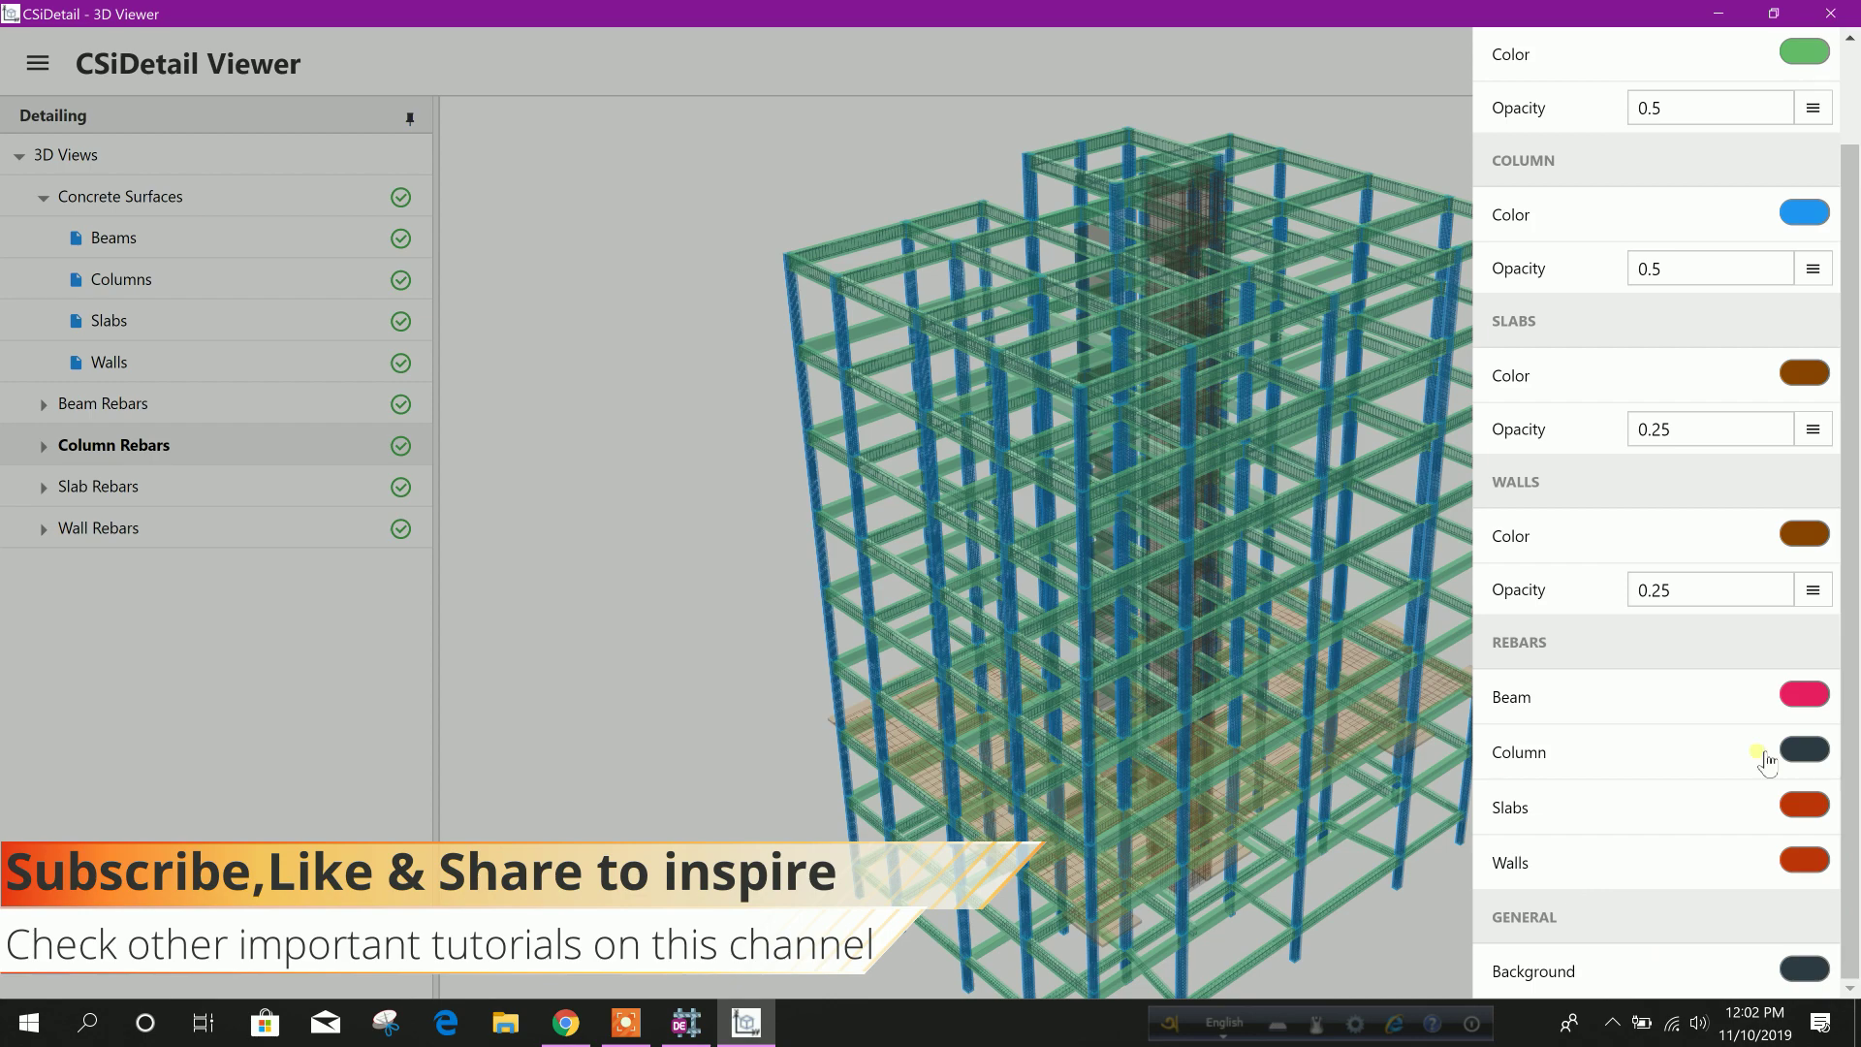
click(1818, 694)
click(1173, 151)
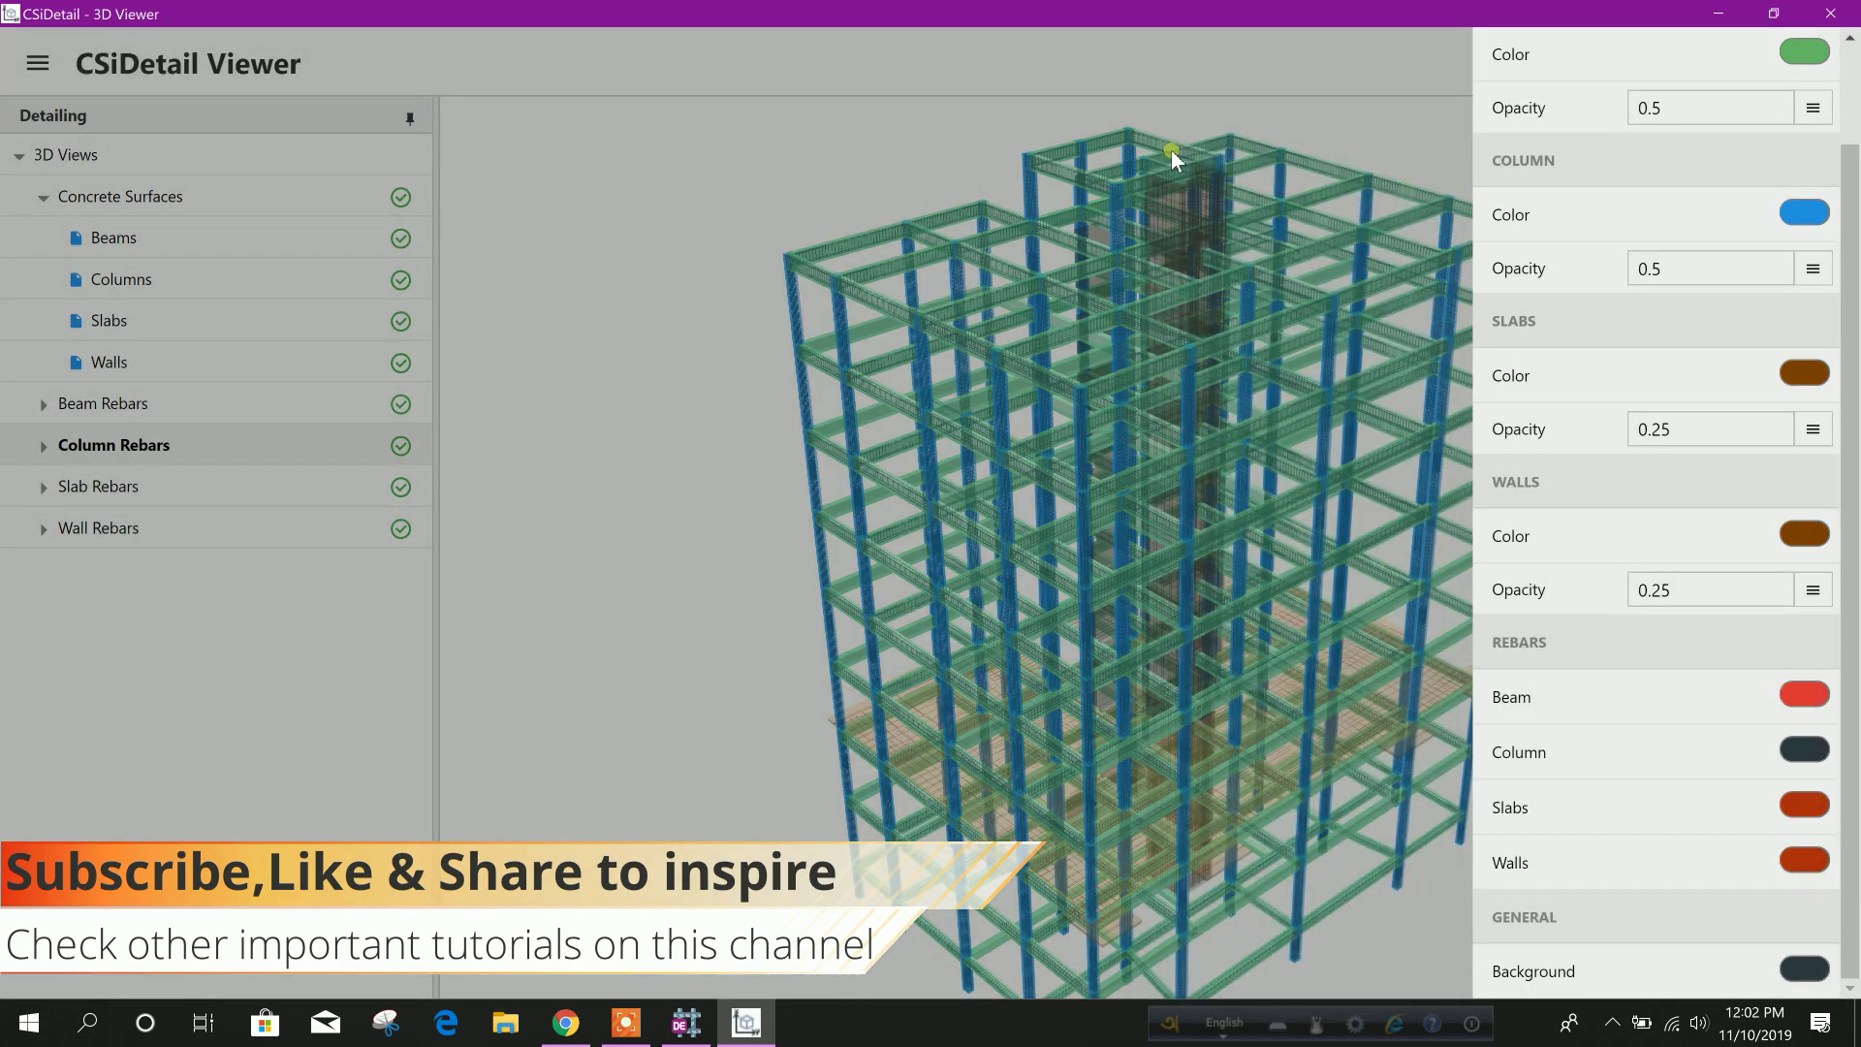
click(788, 211)
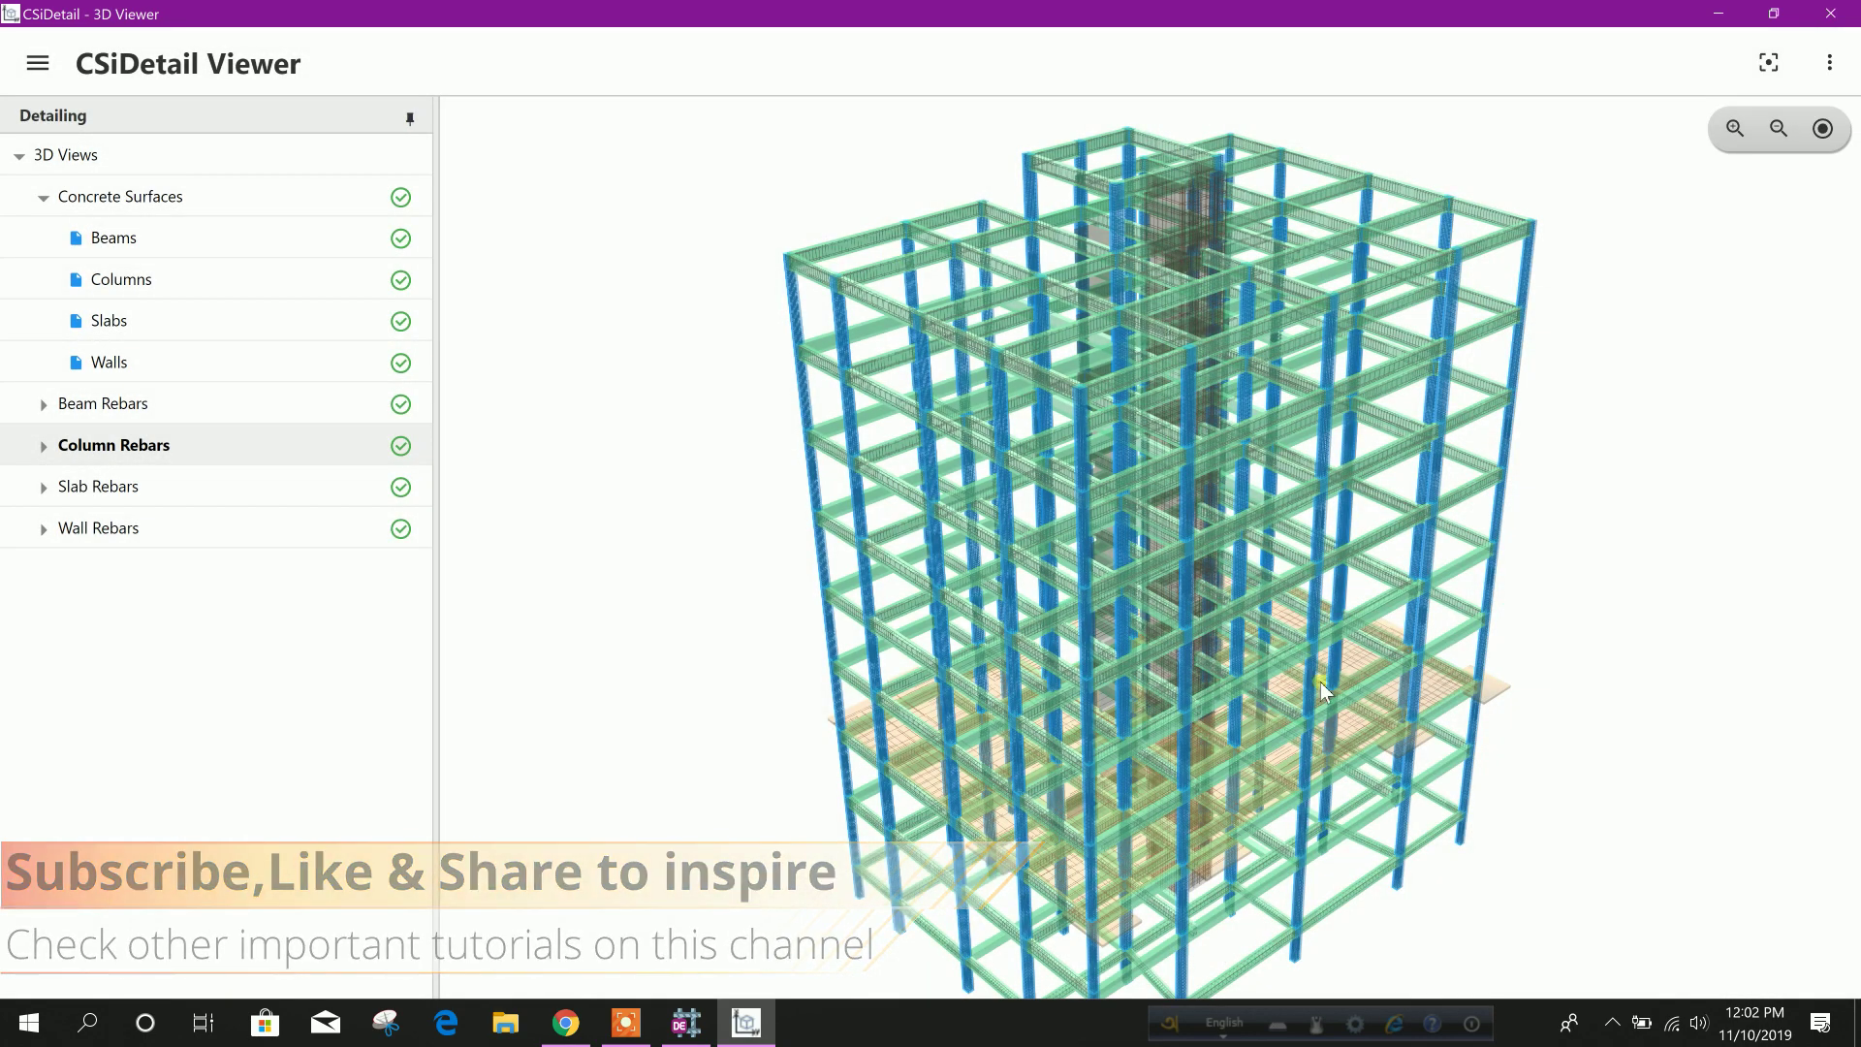
- Zoom in on a beam–column joint to view its rebar cages
scroll(875, 558, up, 3)
scroll(875, 557, up, 5)
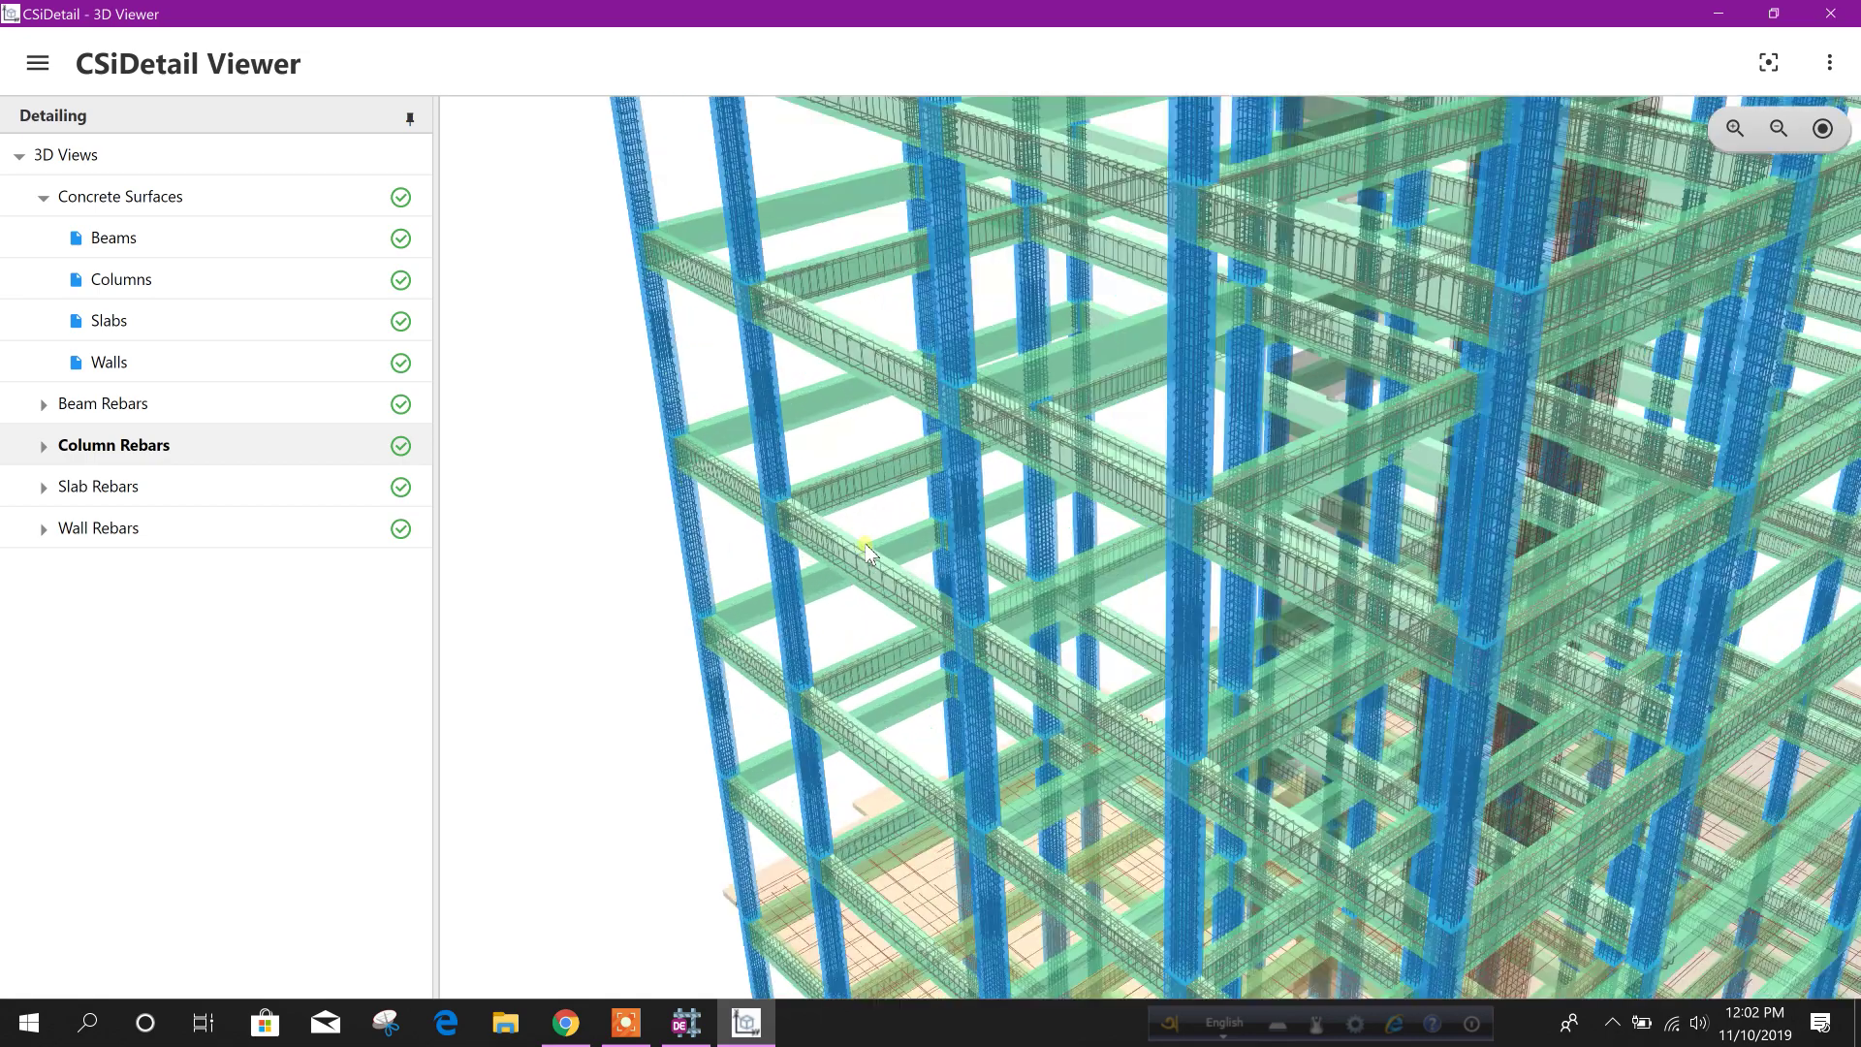
scroll(645, 542, up, 2)
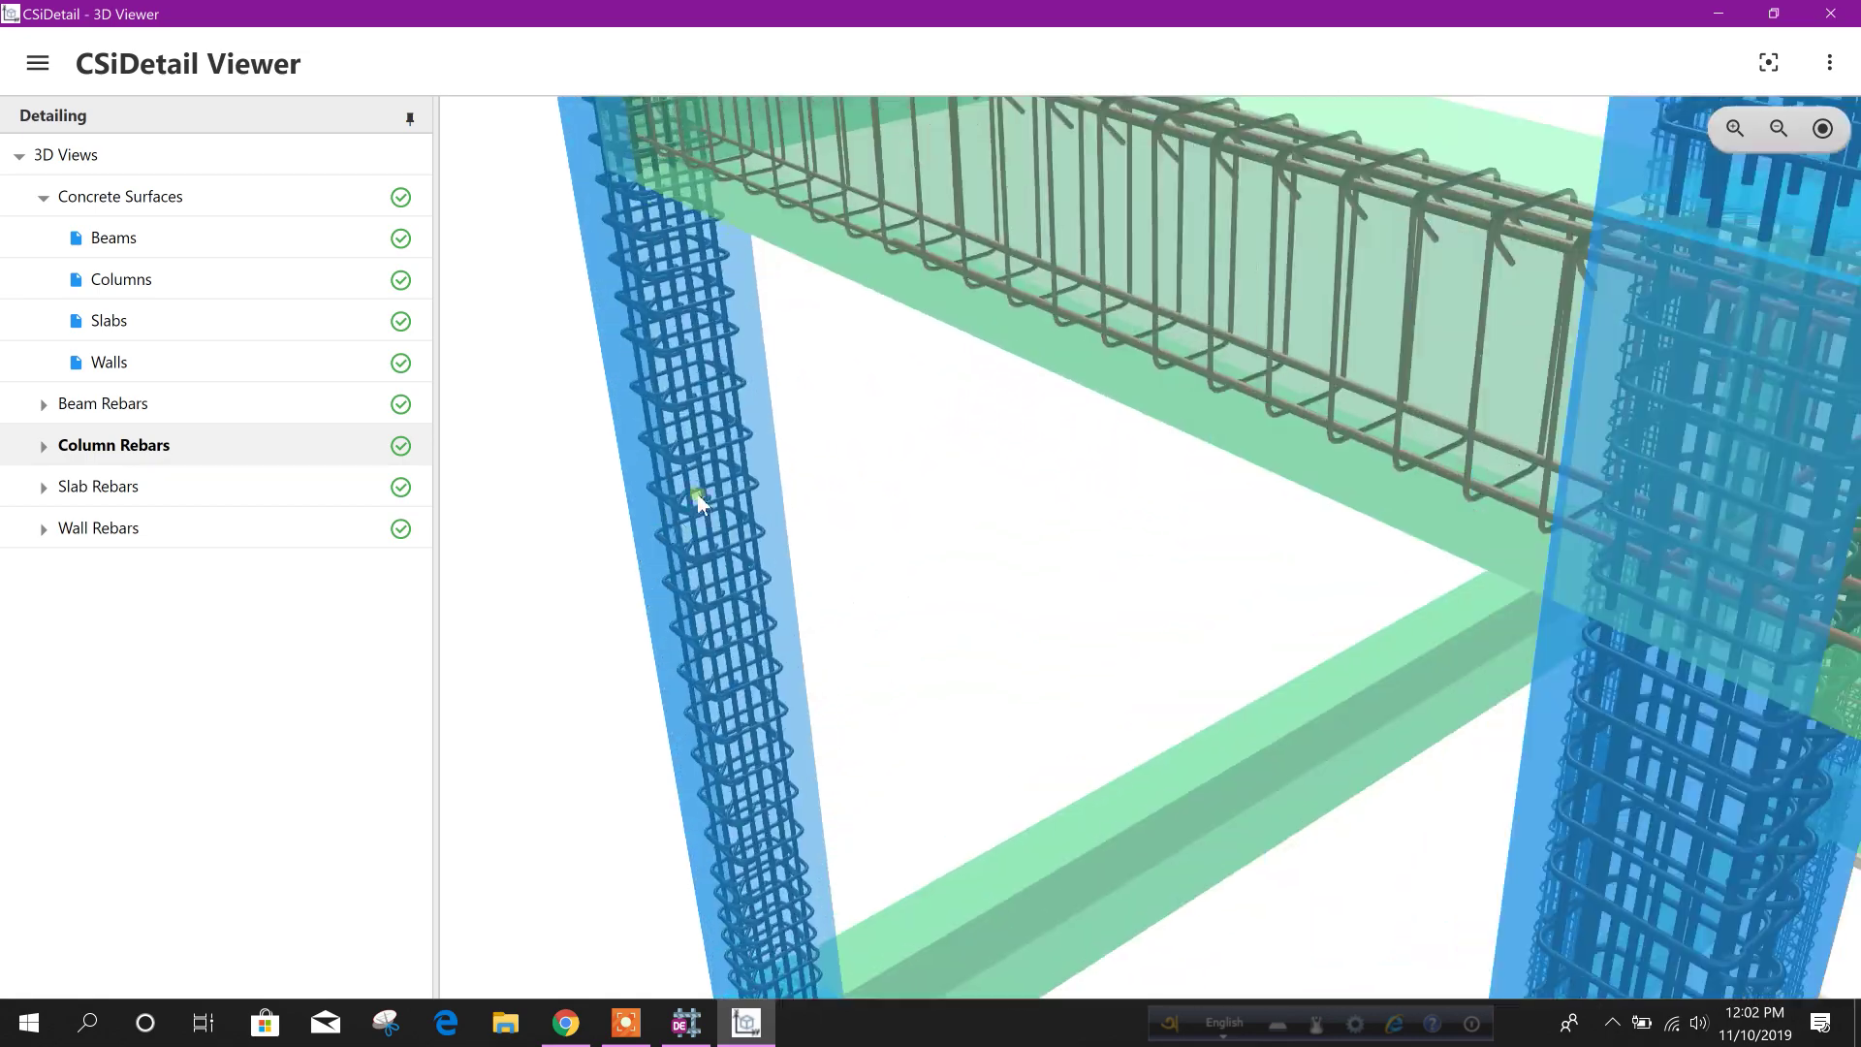
click(1828, 64)
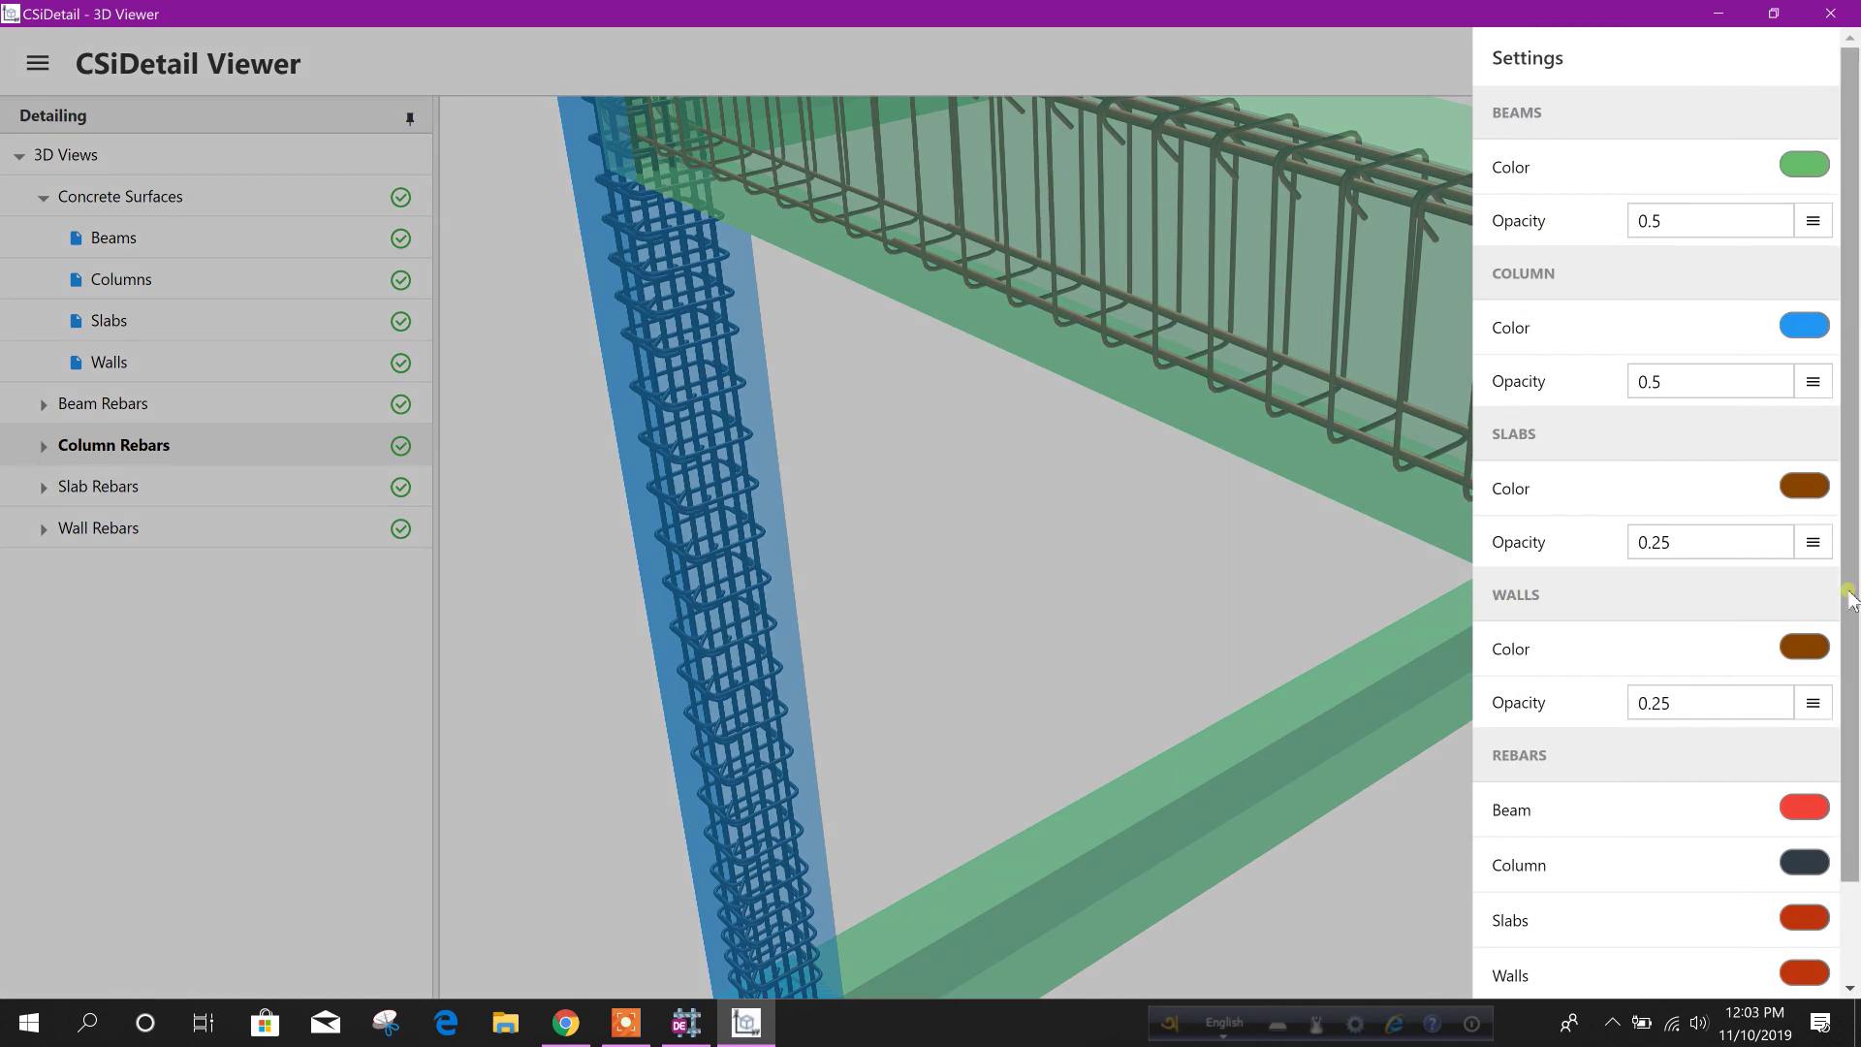
- Set the column rebar colour to red in Settings
scroll(1776, 713, down, 2)
click(1808, 751)
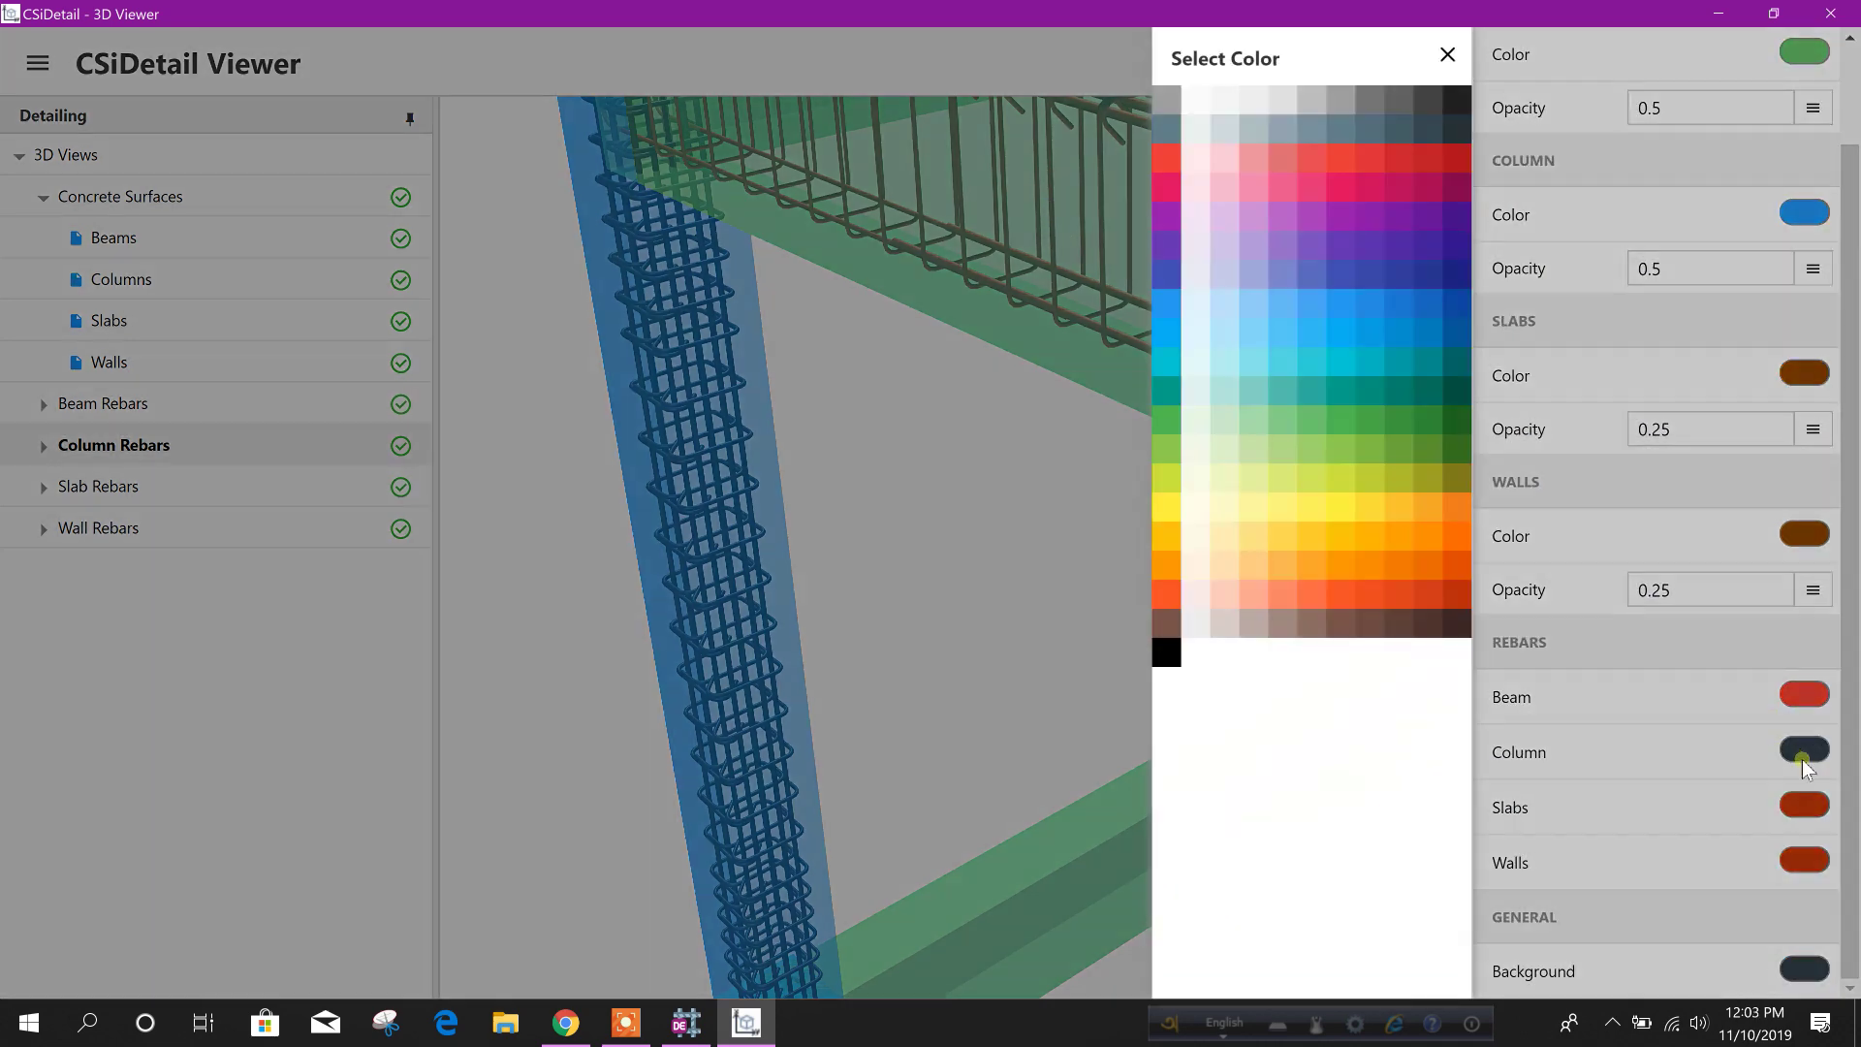
click(1171, 172)
click(1031, 417)
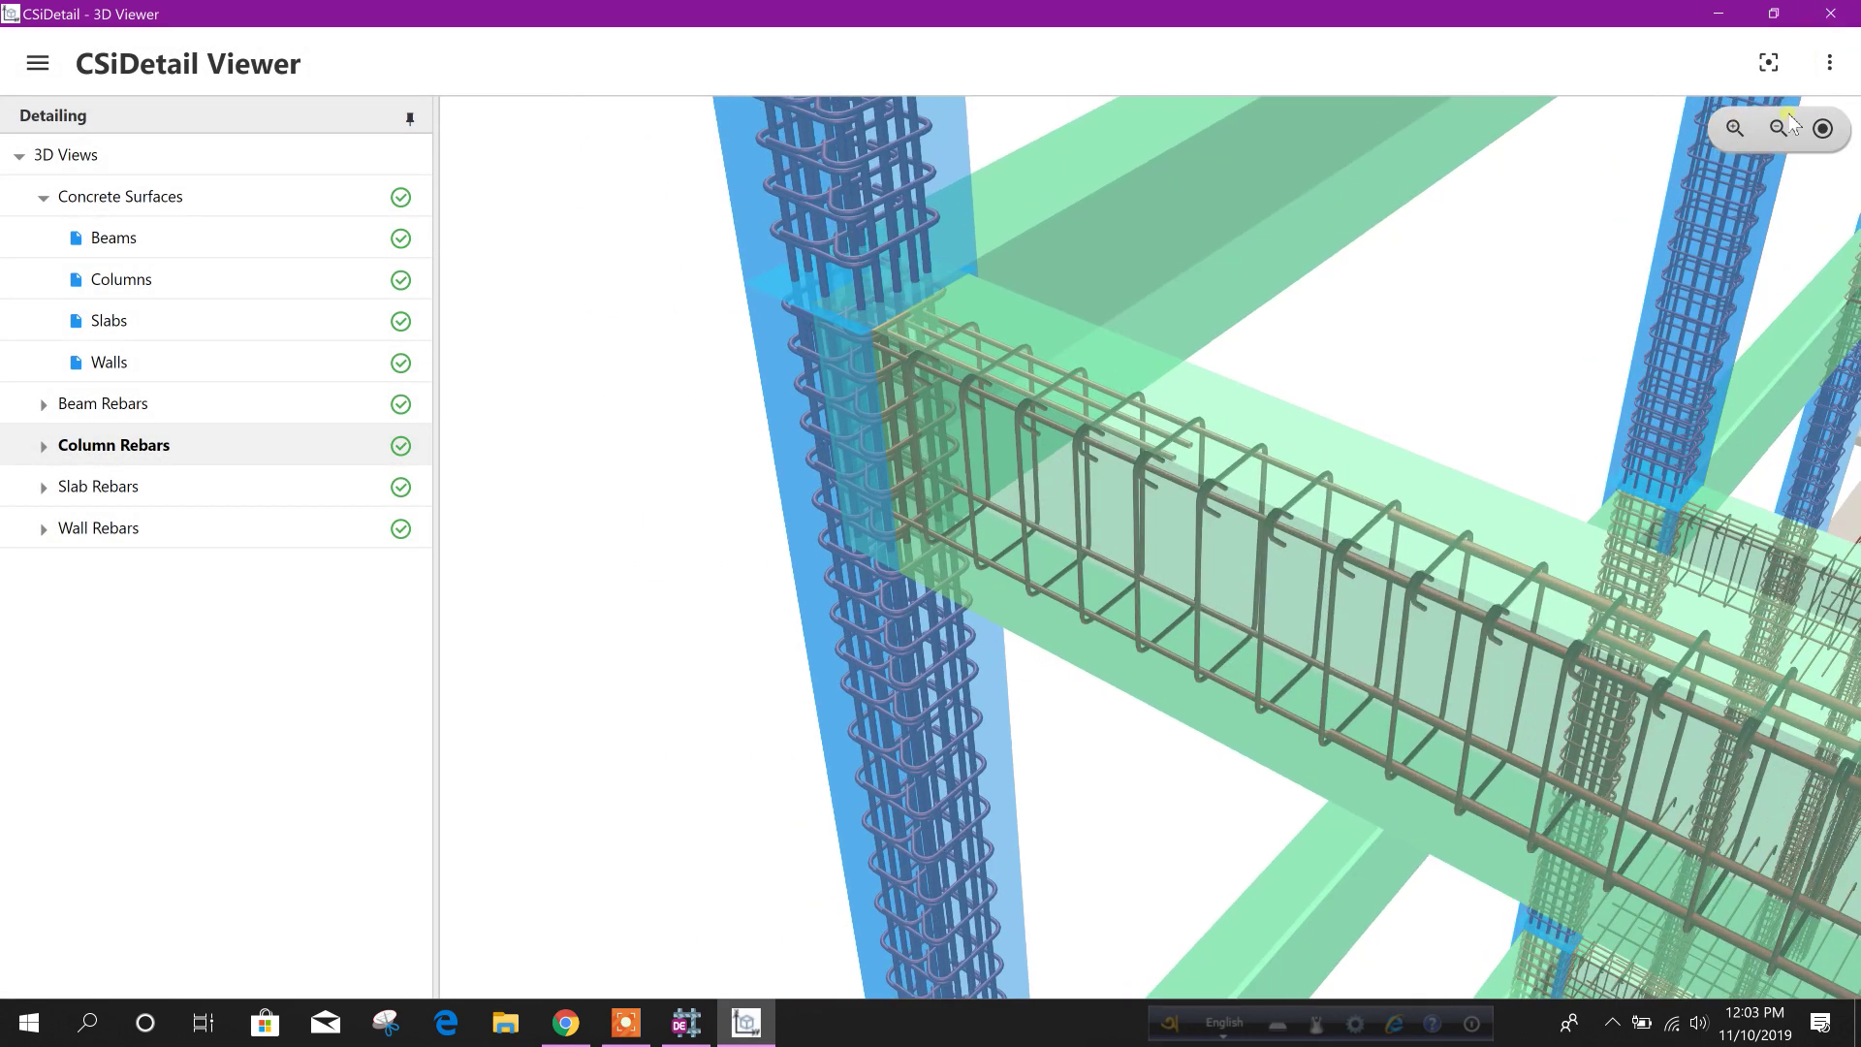
- Change the Beams Color and Column Color to pale grey, then close Settings
click(1819, 69)
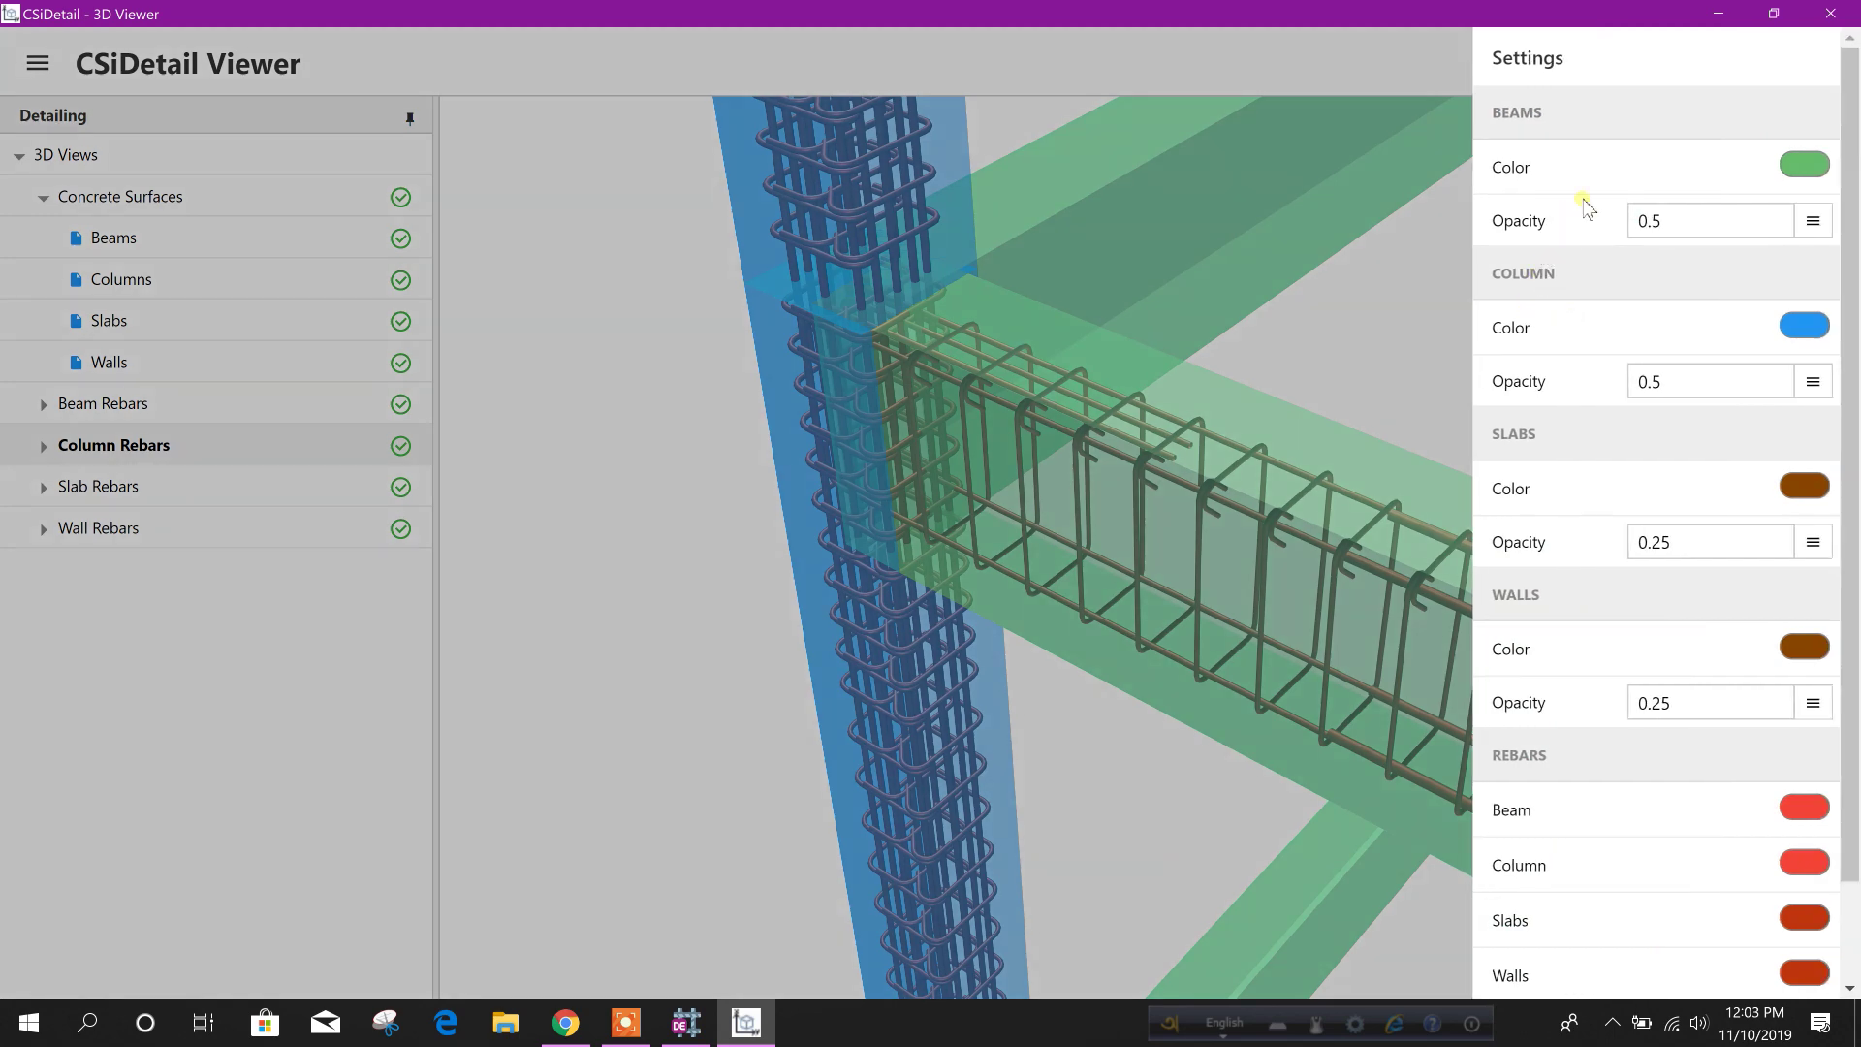
click(1804, 167)
click(1192, 121)
click(1788, 324)
click(1168, 114)
click(627, 339)
- Zoom out and orbit to a lower side-on angle so the entire multi-storey frame is visible
scroll(979, 682, down, 5)
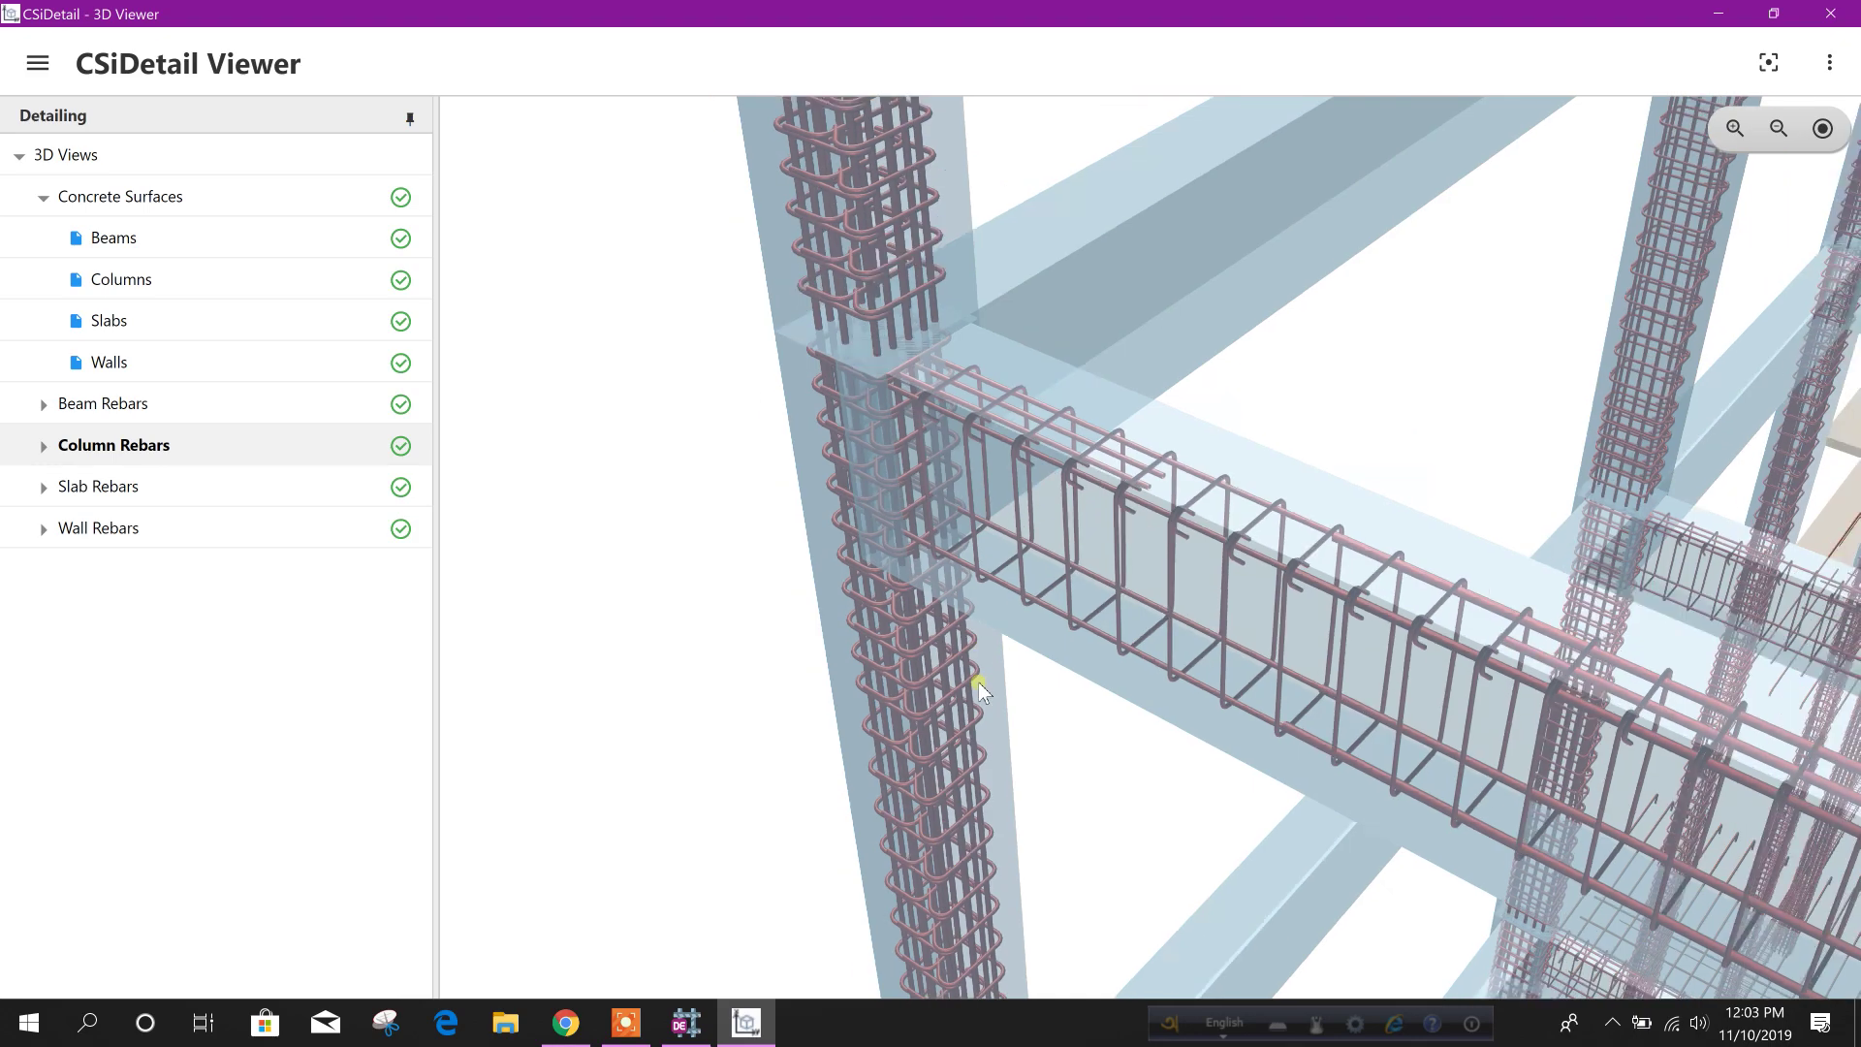
scroll(959, 321, up, 2)
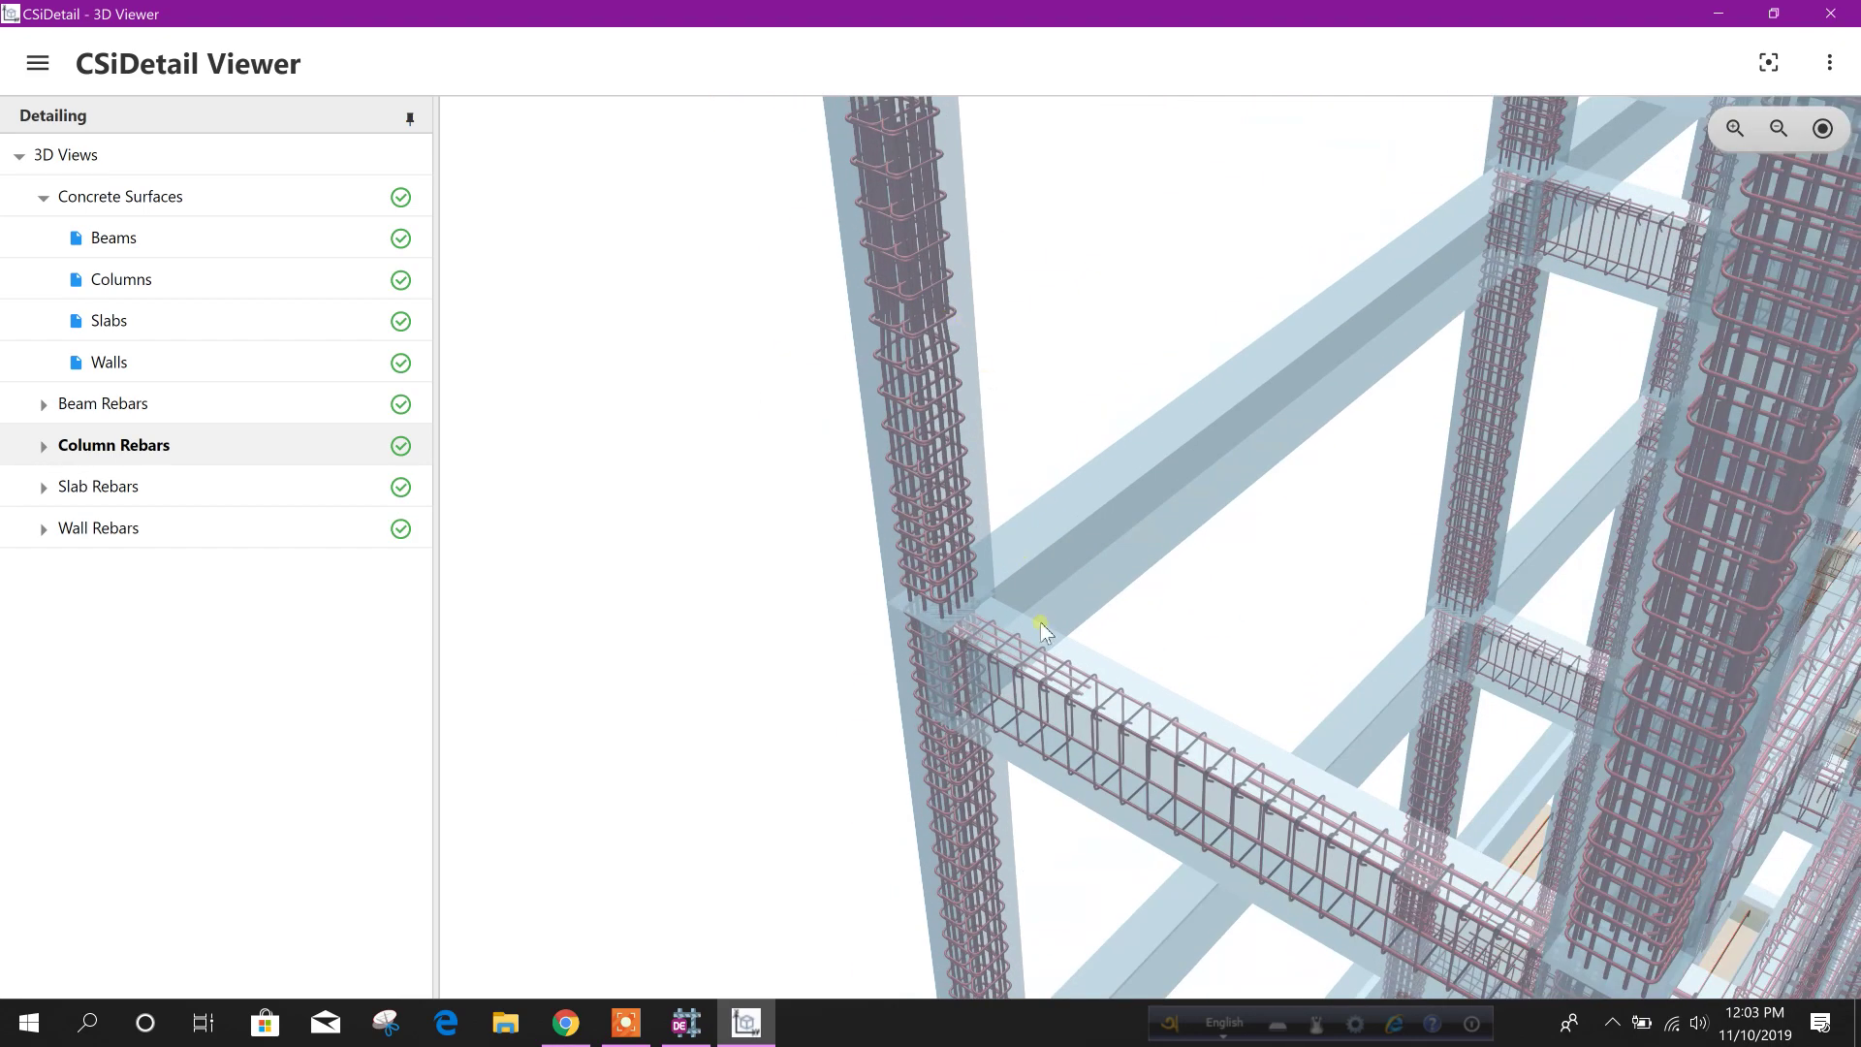
scroll(1316, 520, up, 3)
scroll(1333, 515, down, 5)
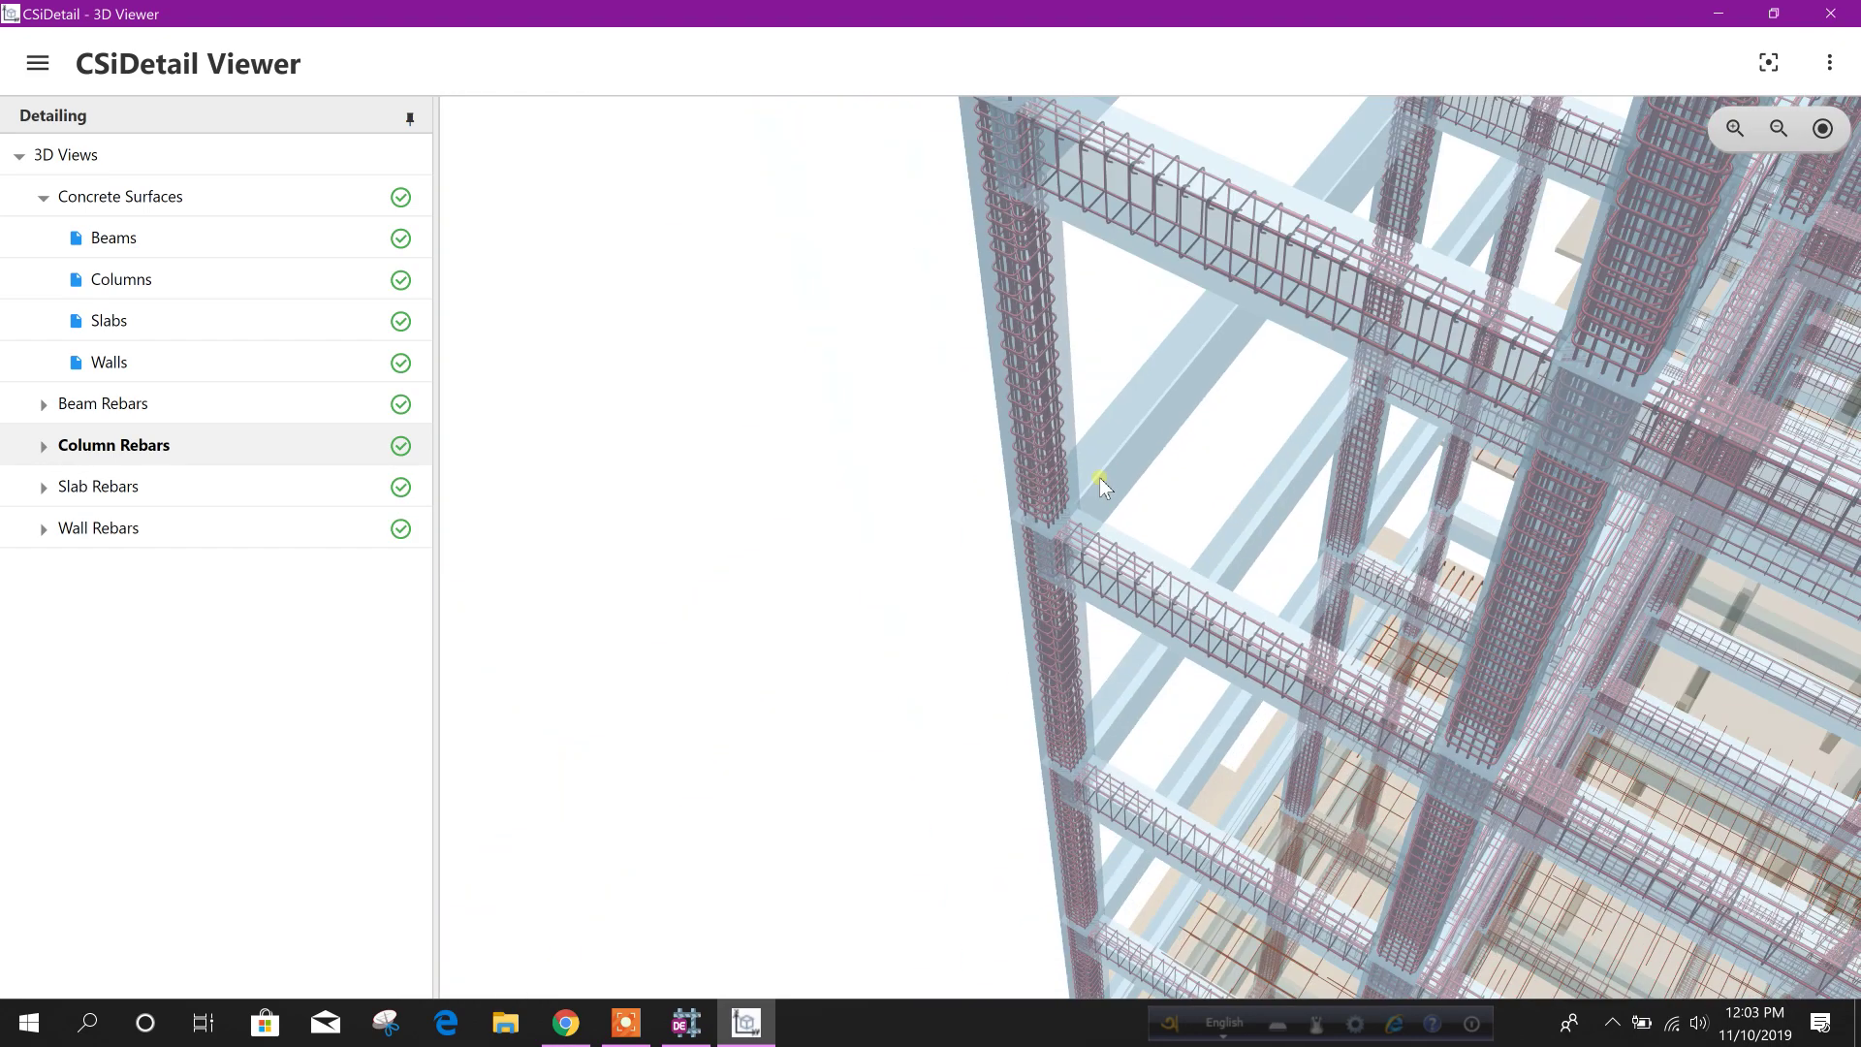
scroll(1099, 477, down, 6)
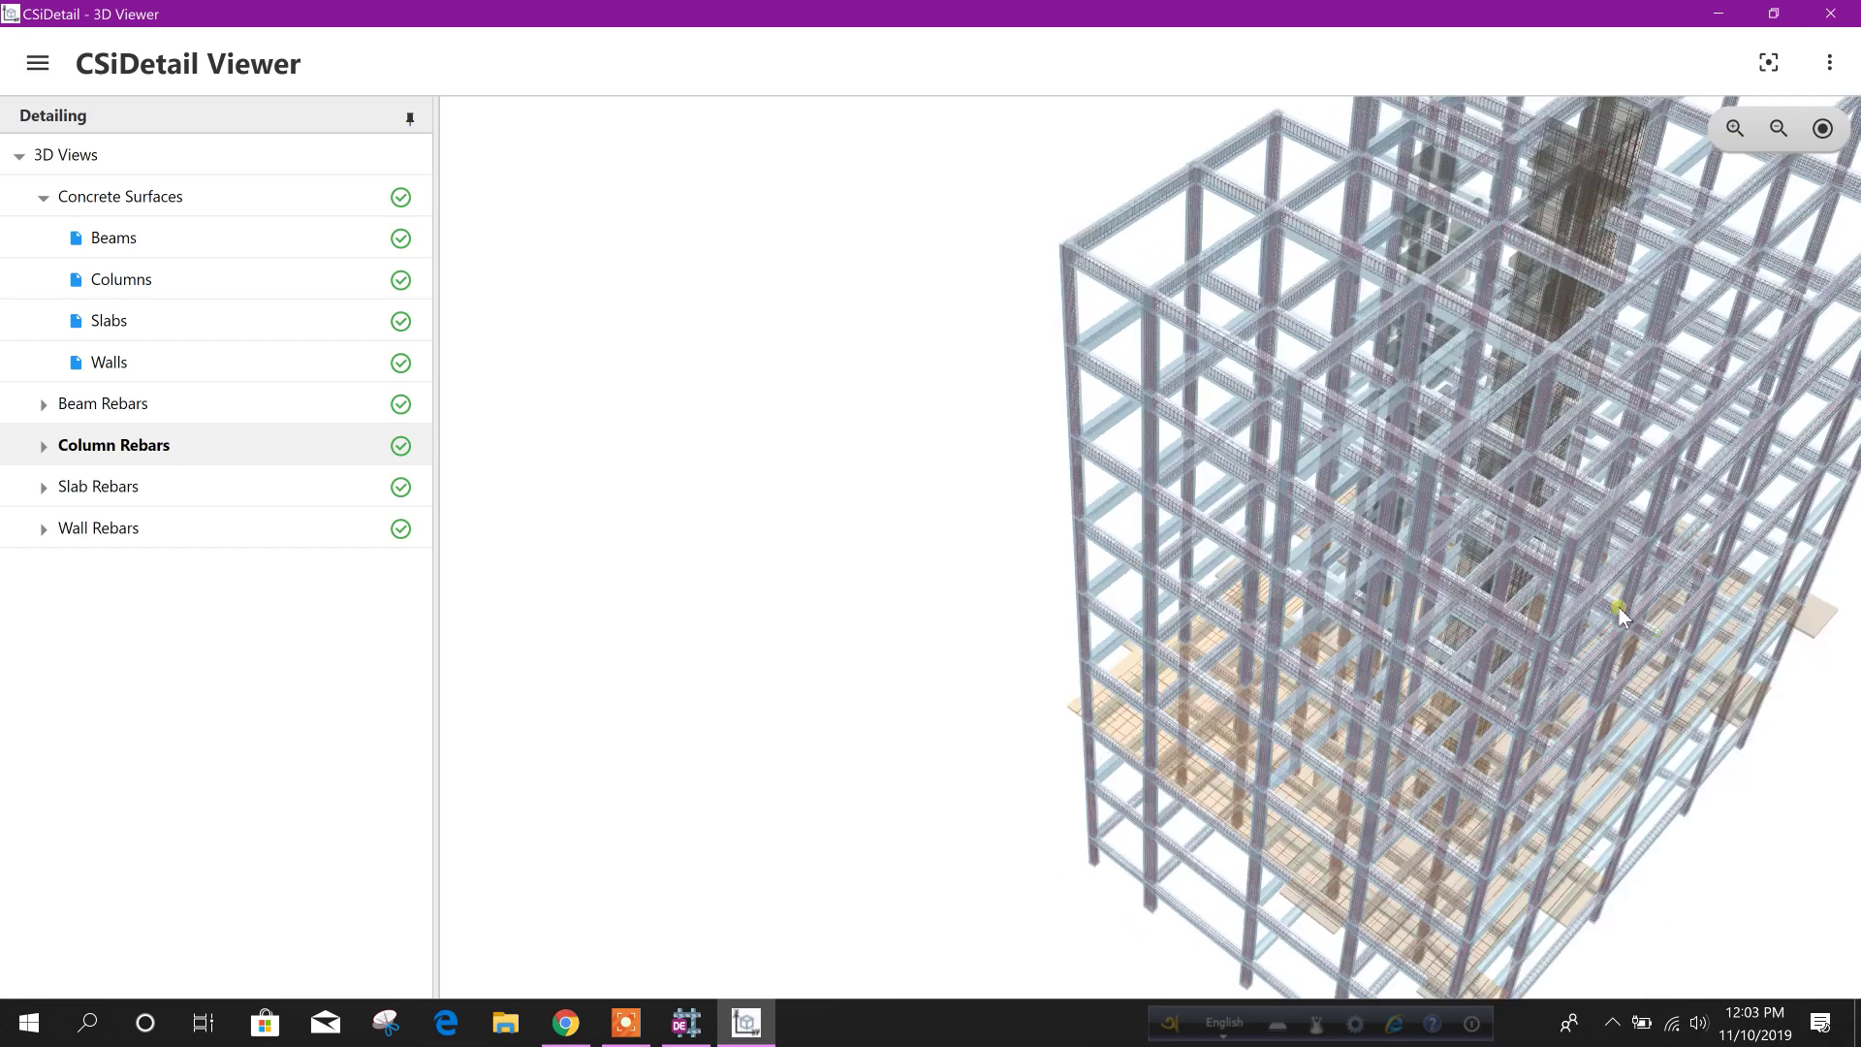
scroll(1619, 612, down, 6)
drag(1565, 677, 1492, 603)
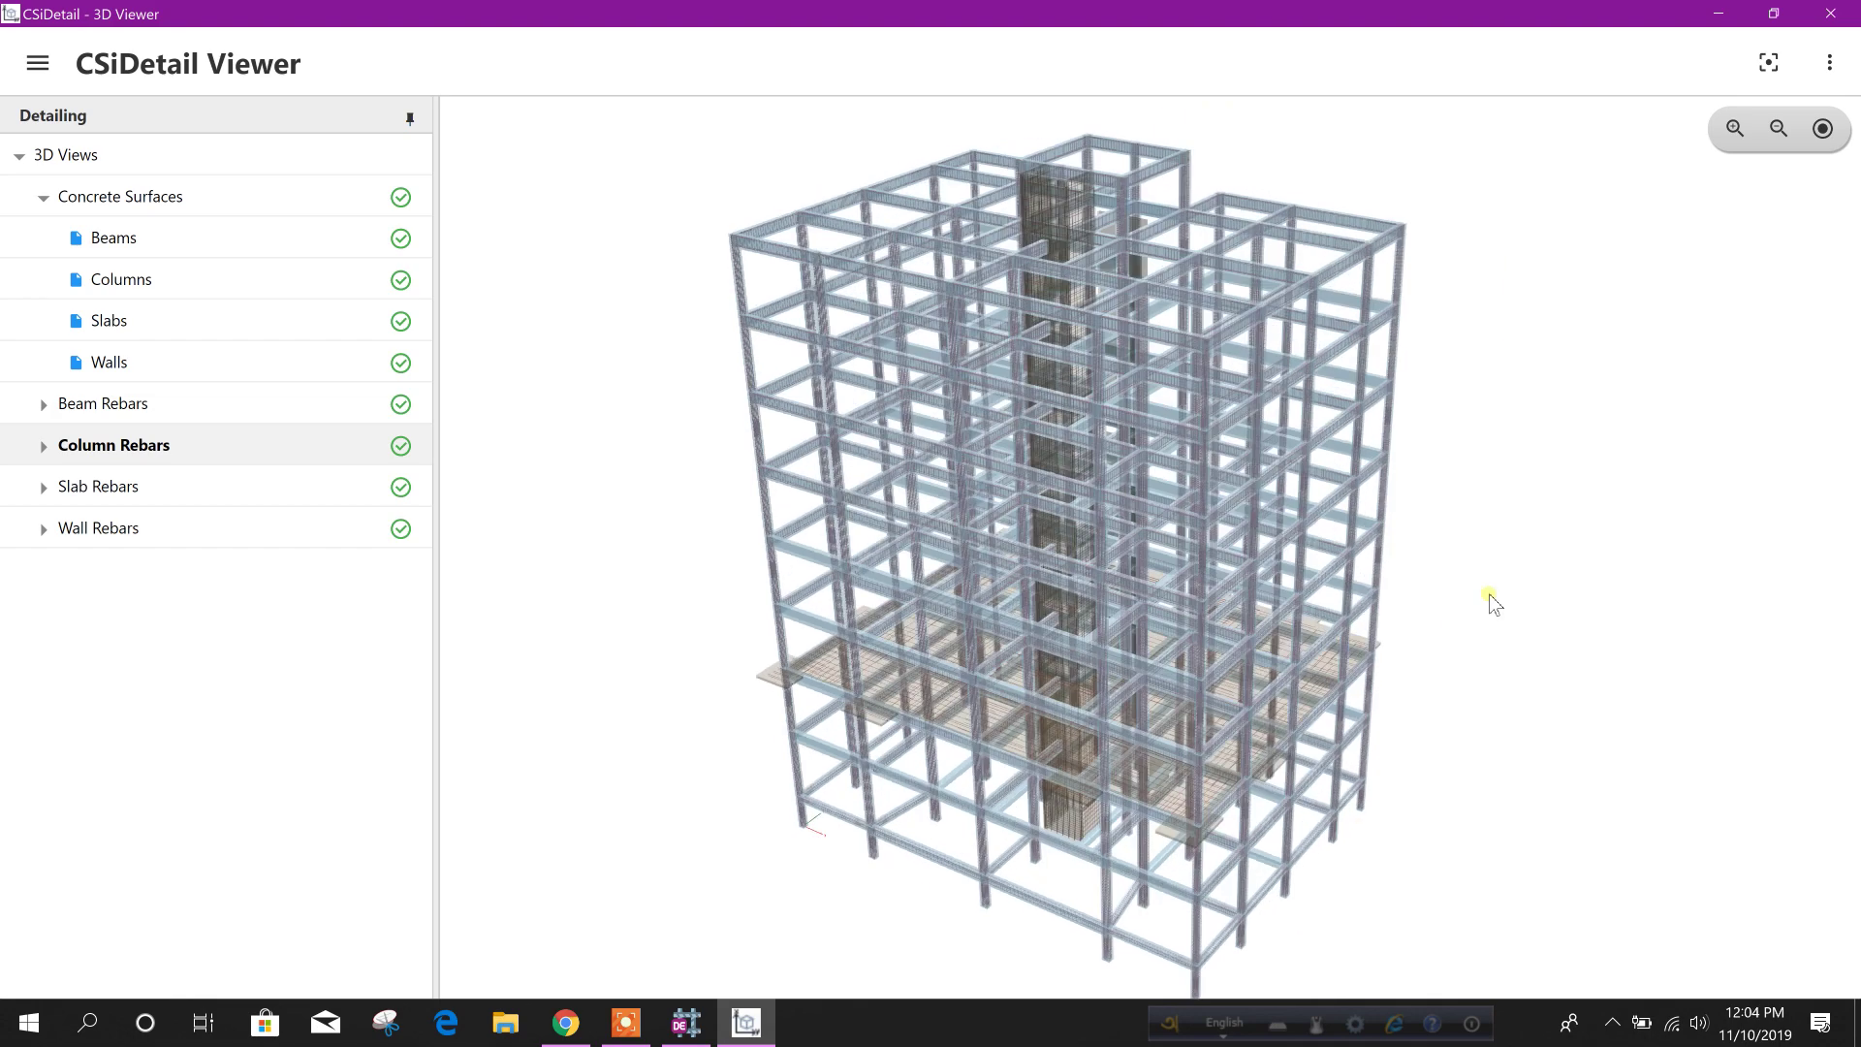
click(1829, 64)
- Switch the beam and column rebar colours to dark grey, replacing the red cages
scroll(1613, 660, down, 2)
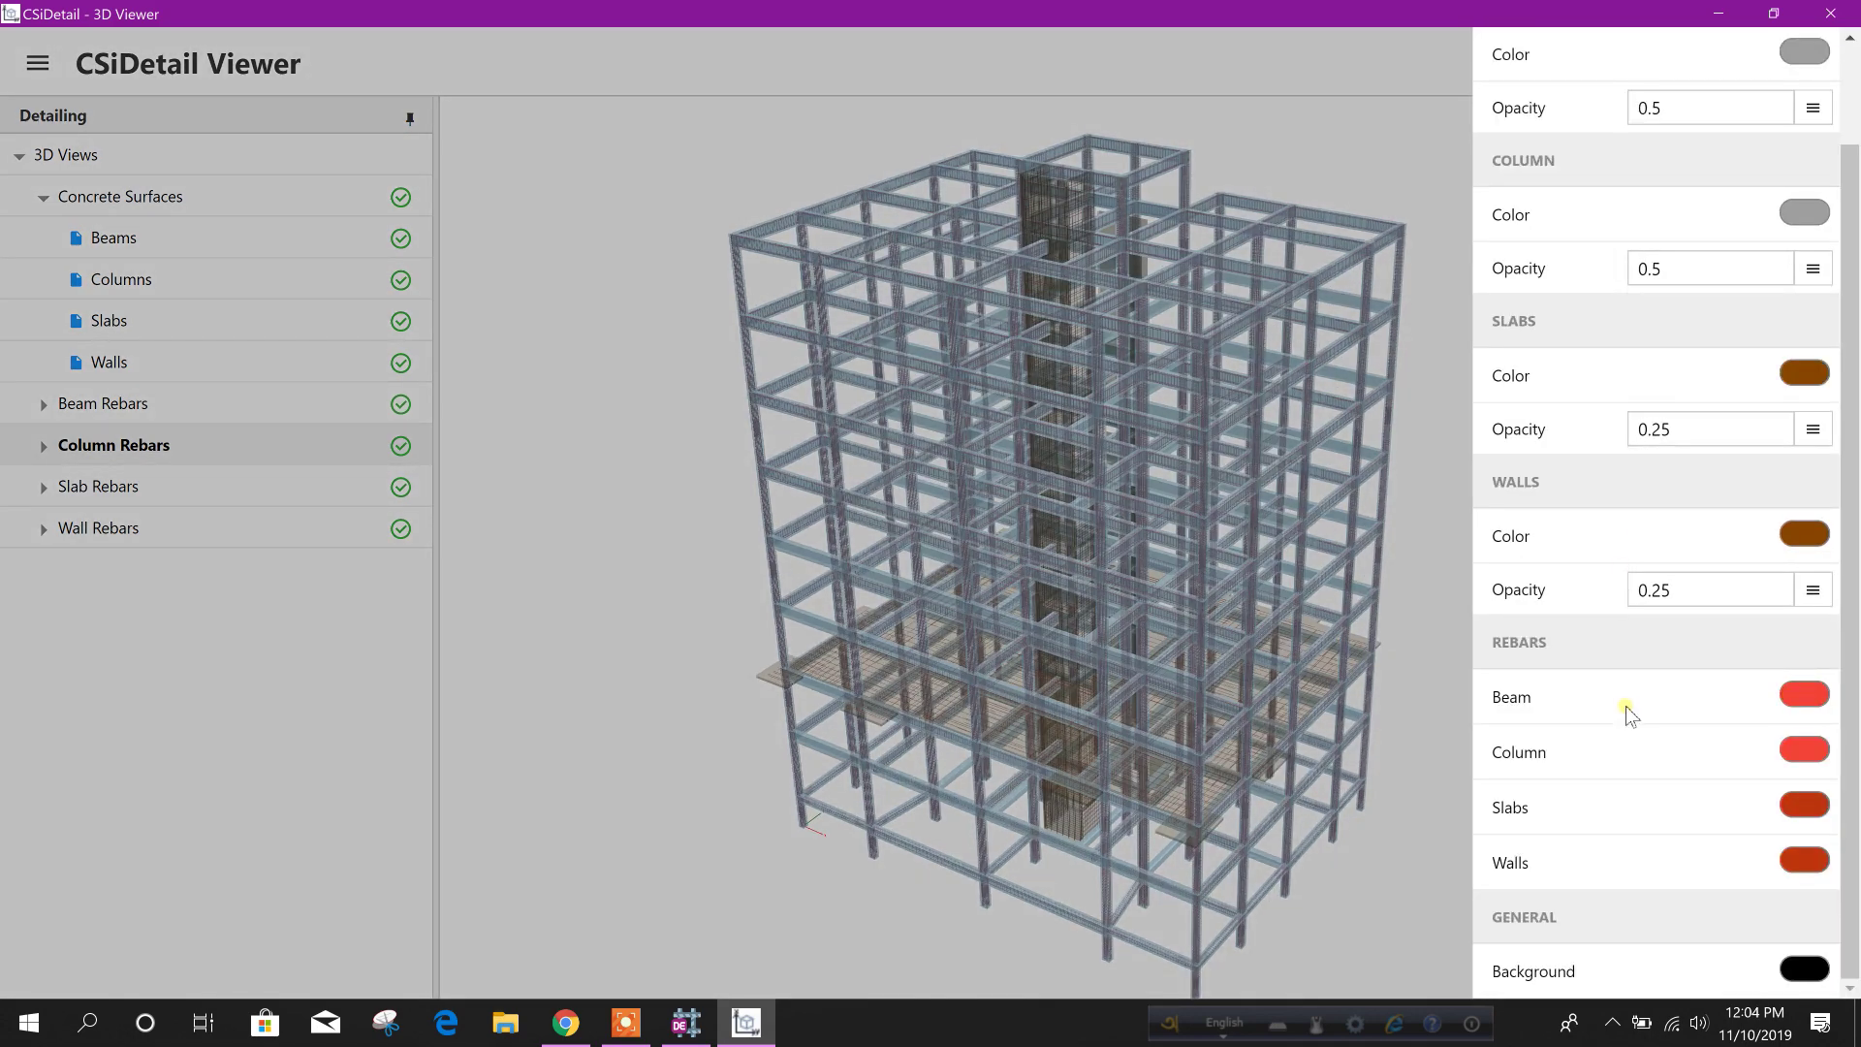
click(1803, 695)
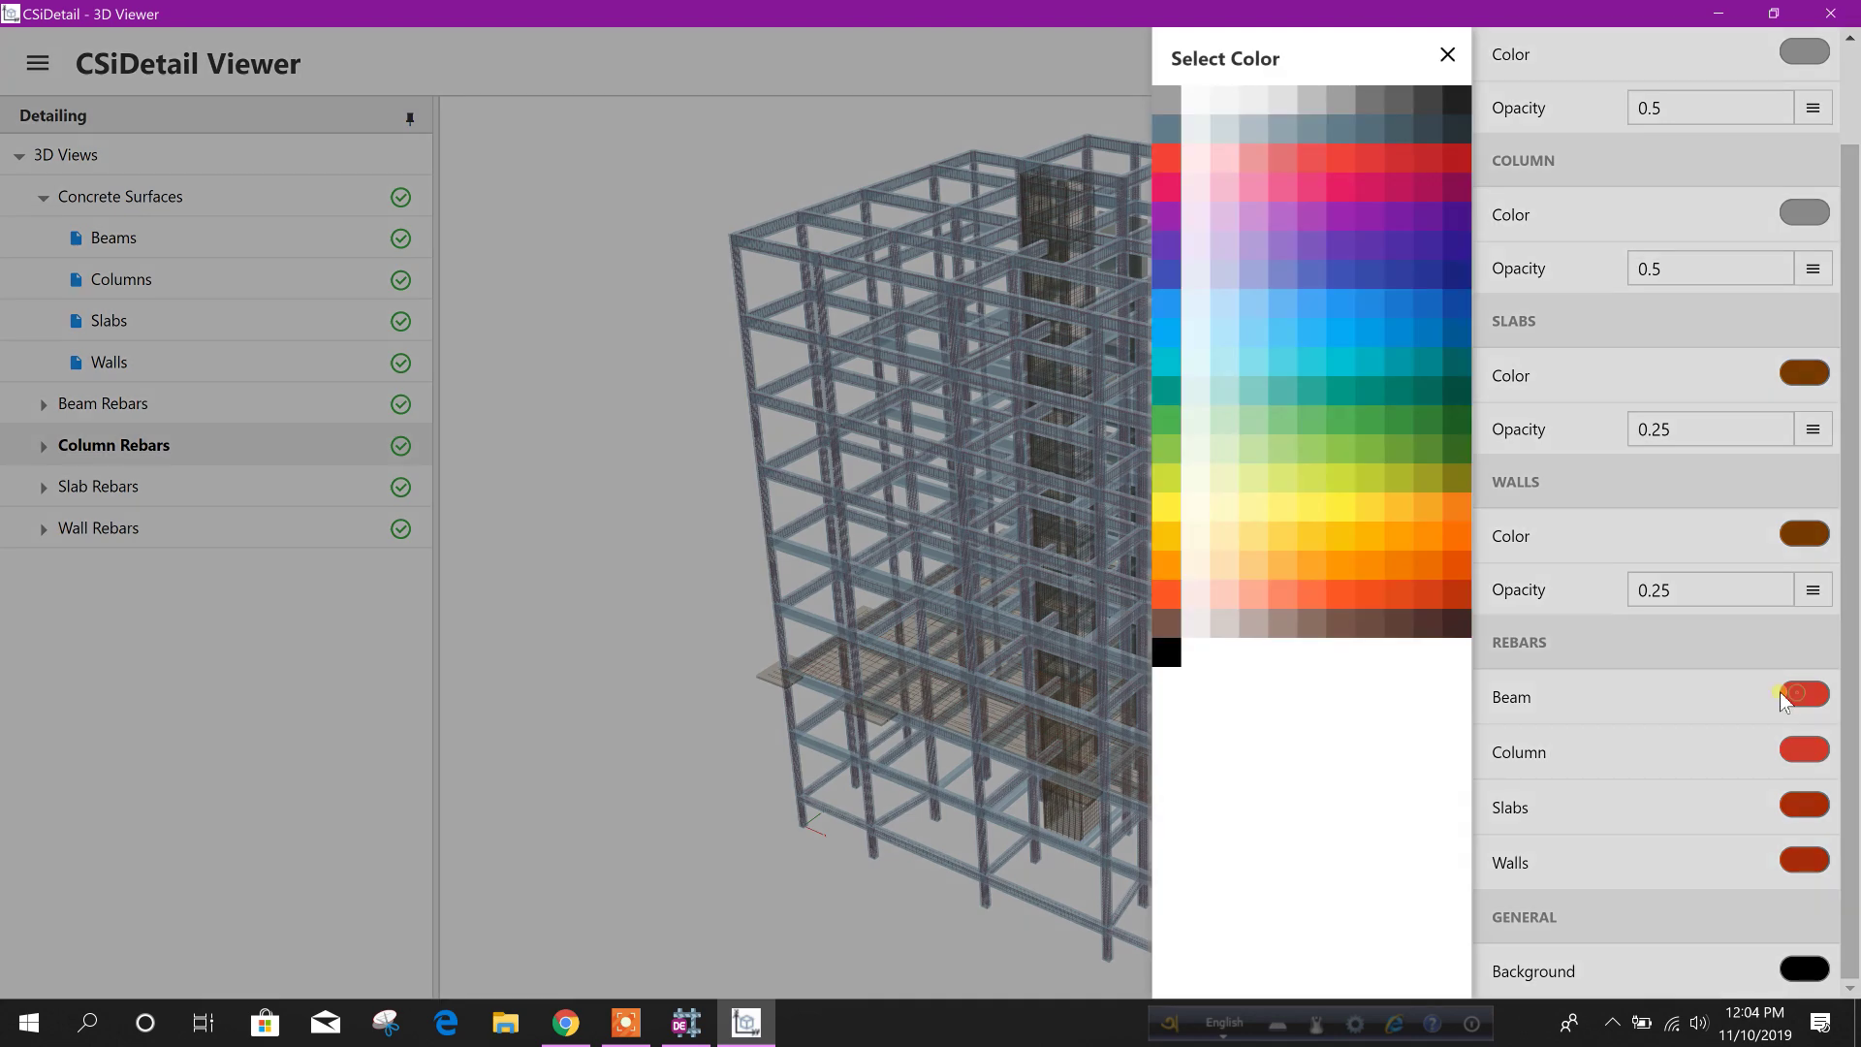
click(1458, 110)
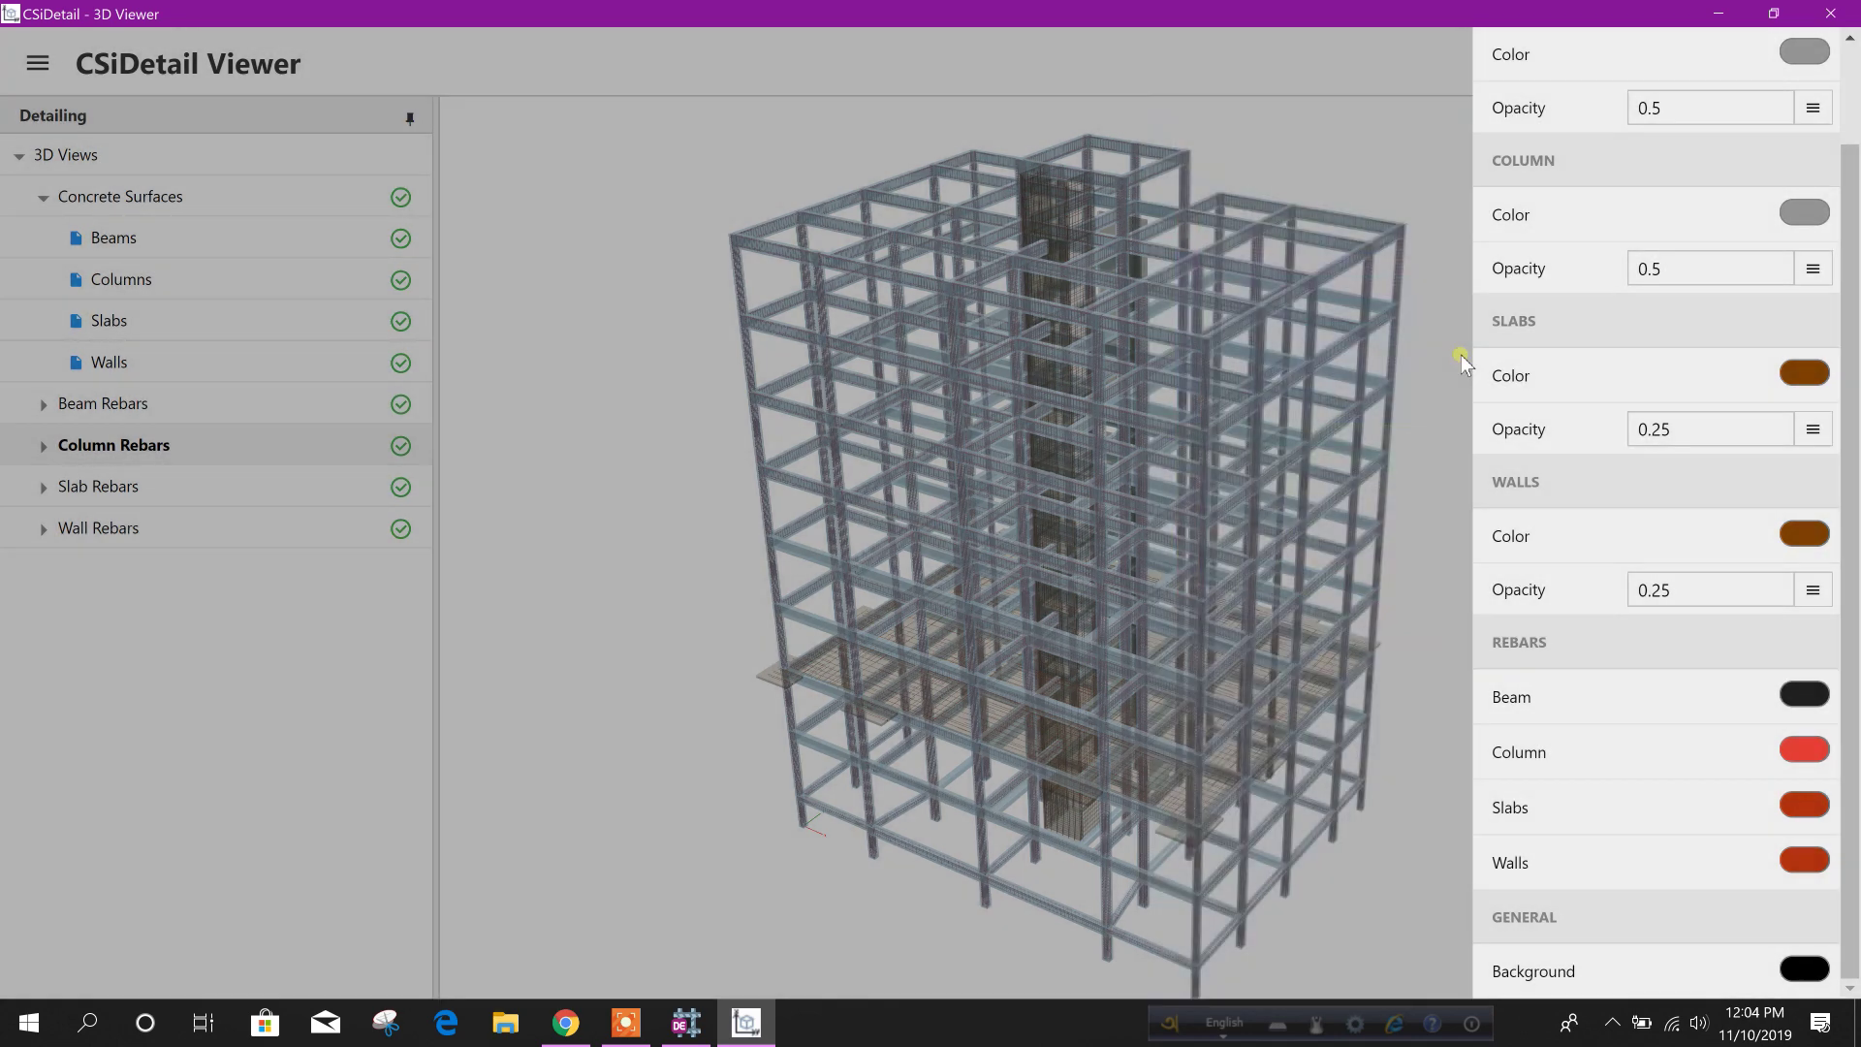
click(1804, 694)
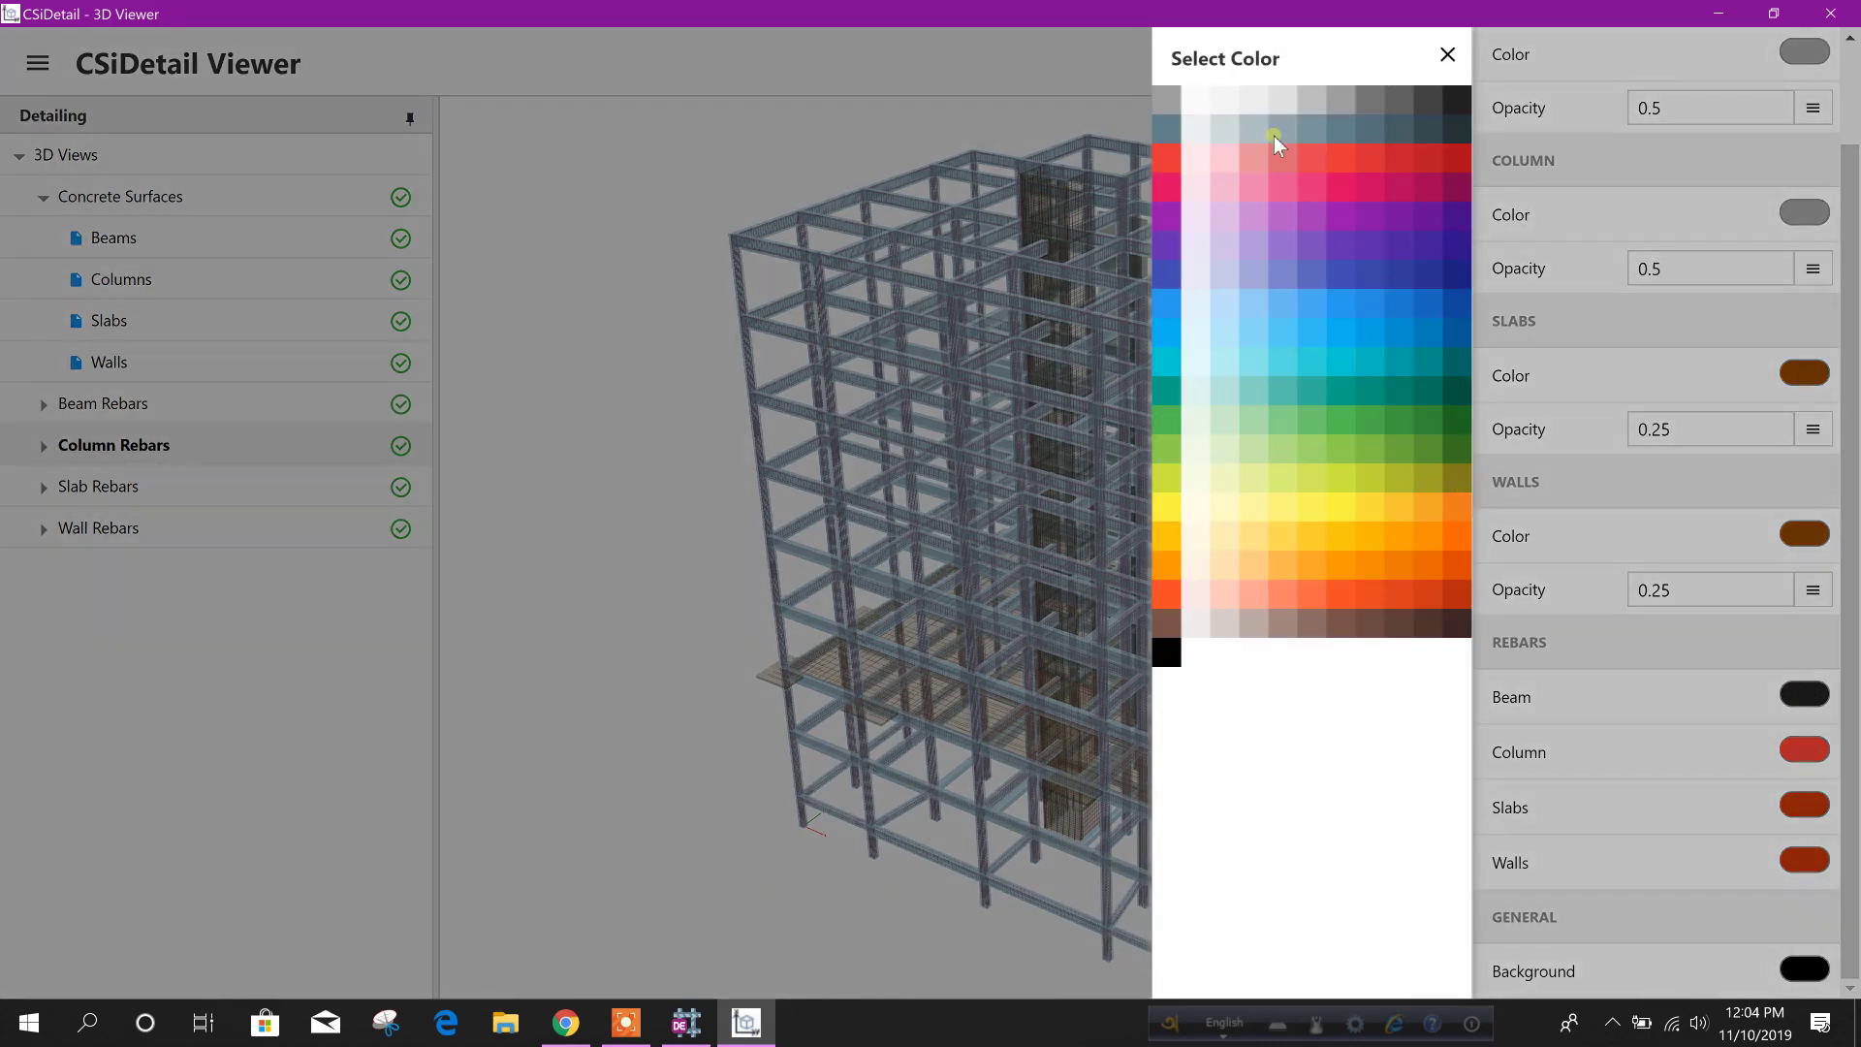
click(1404, 110)
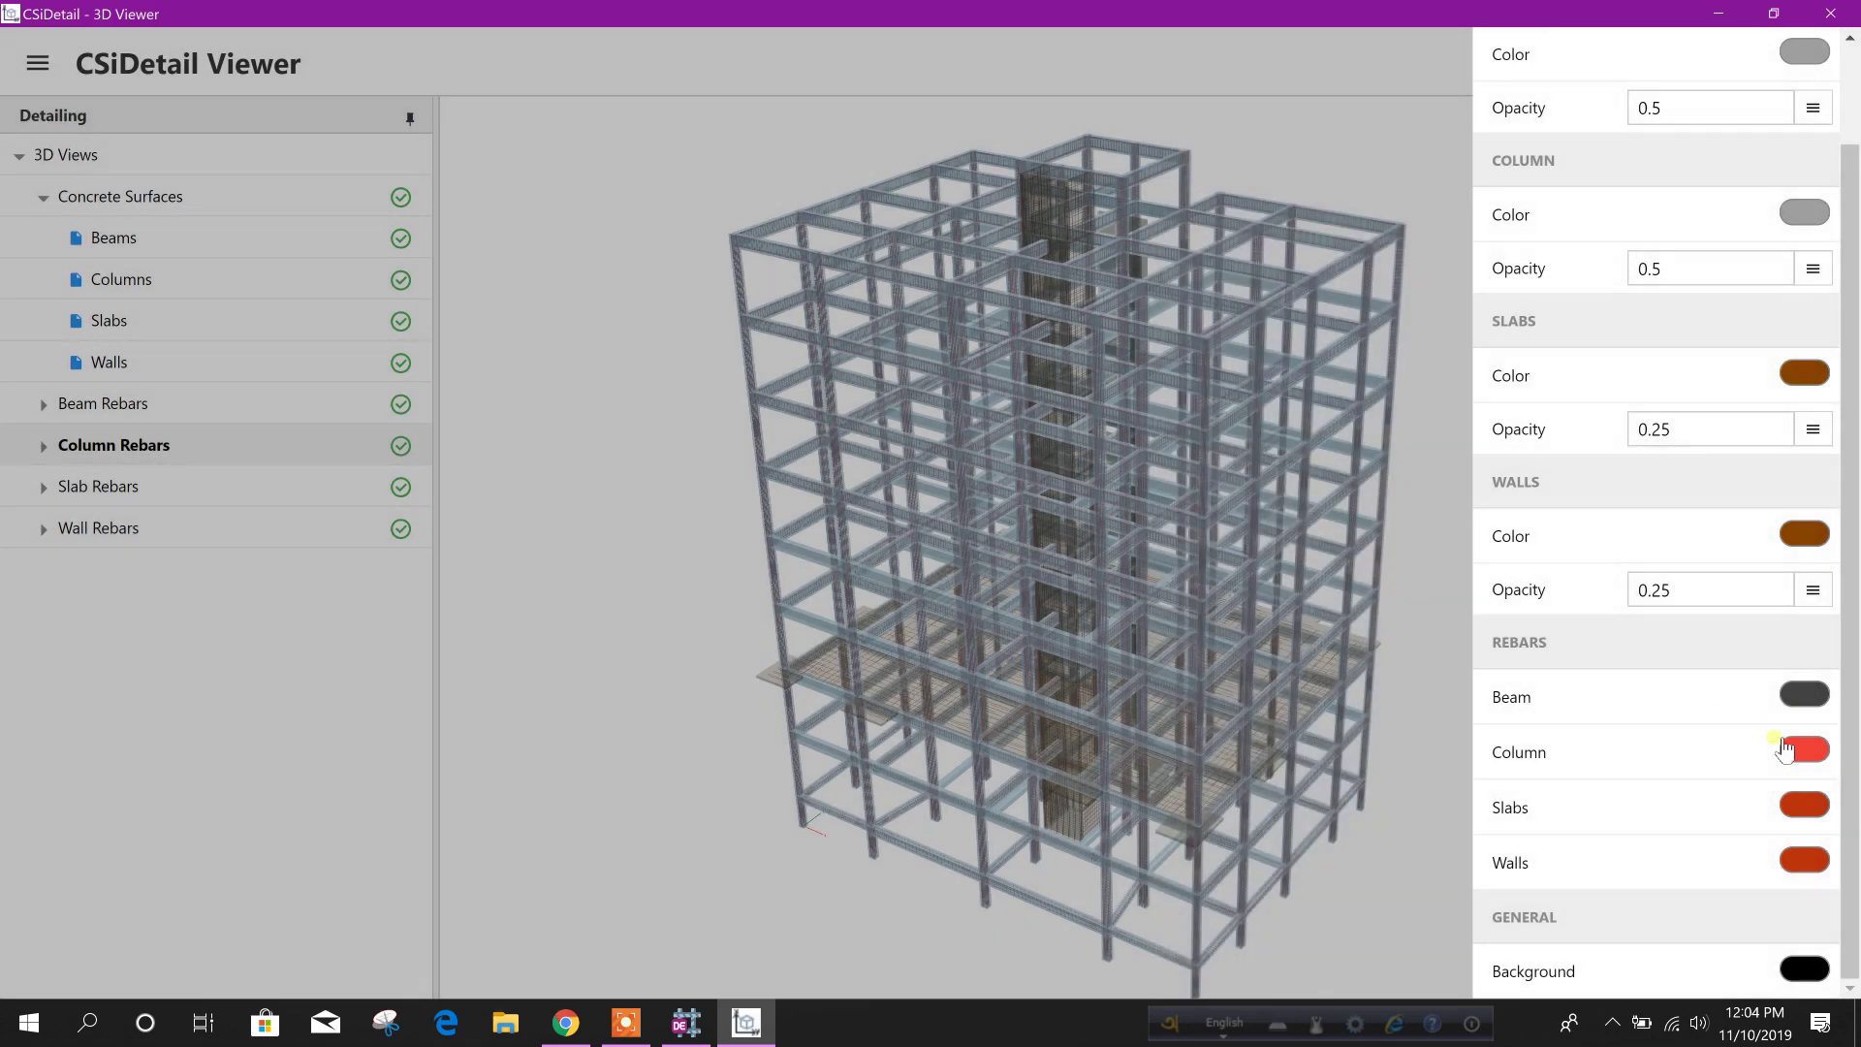
click(1785, 749)
click(1426, 111)
click(1405, 803)
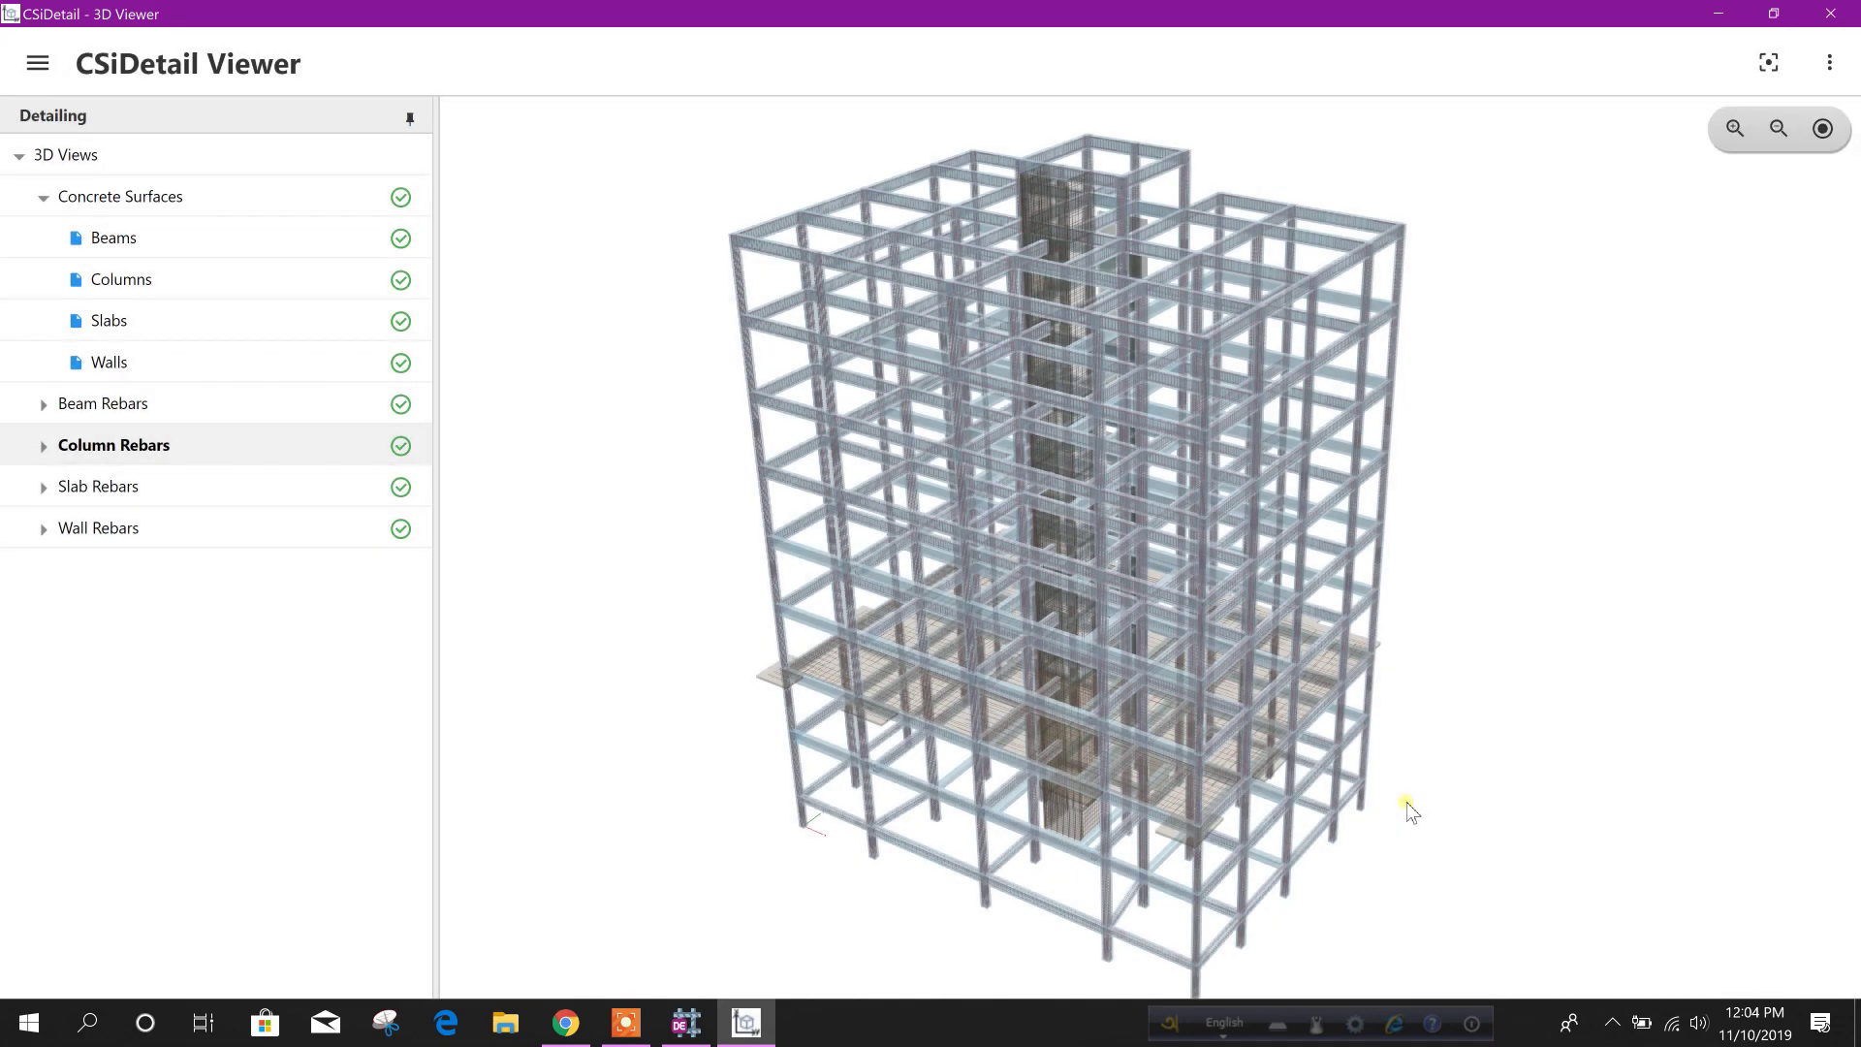
drag(1403, 801, 1064, 735)
drag(1243, 753, 756, 625)
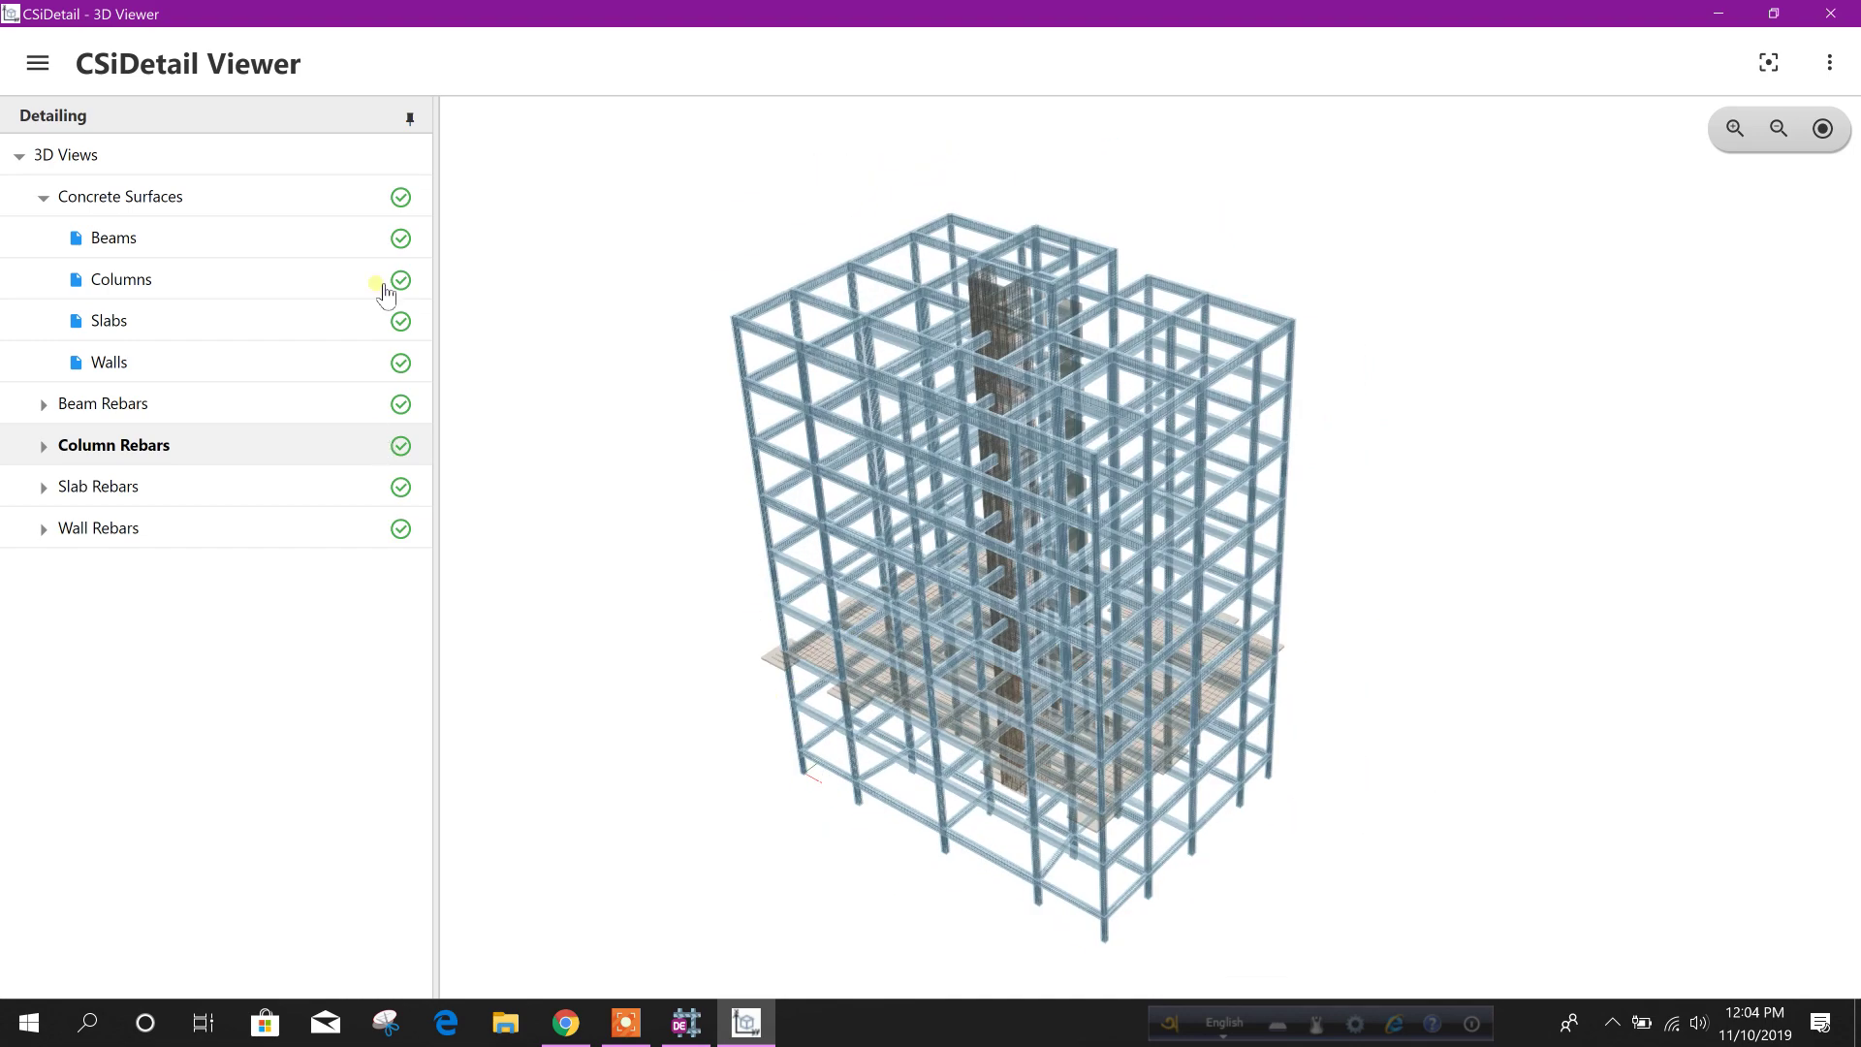
drag(602, 200, 1022, 596)
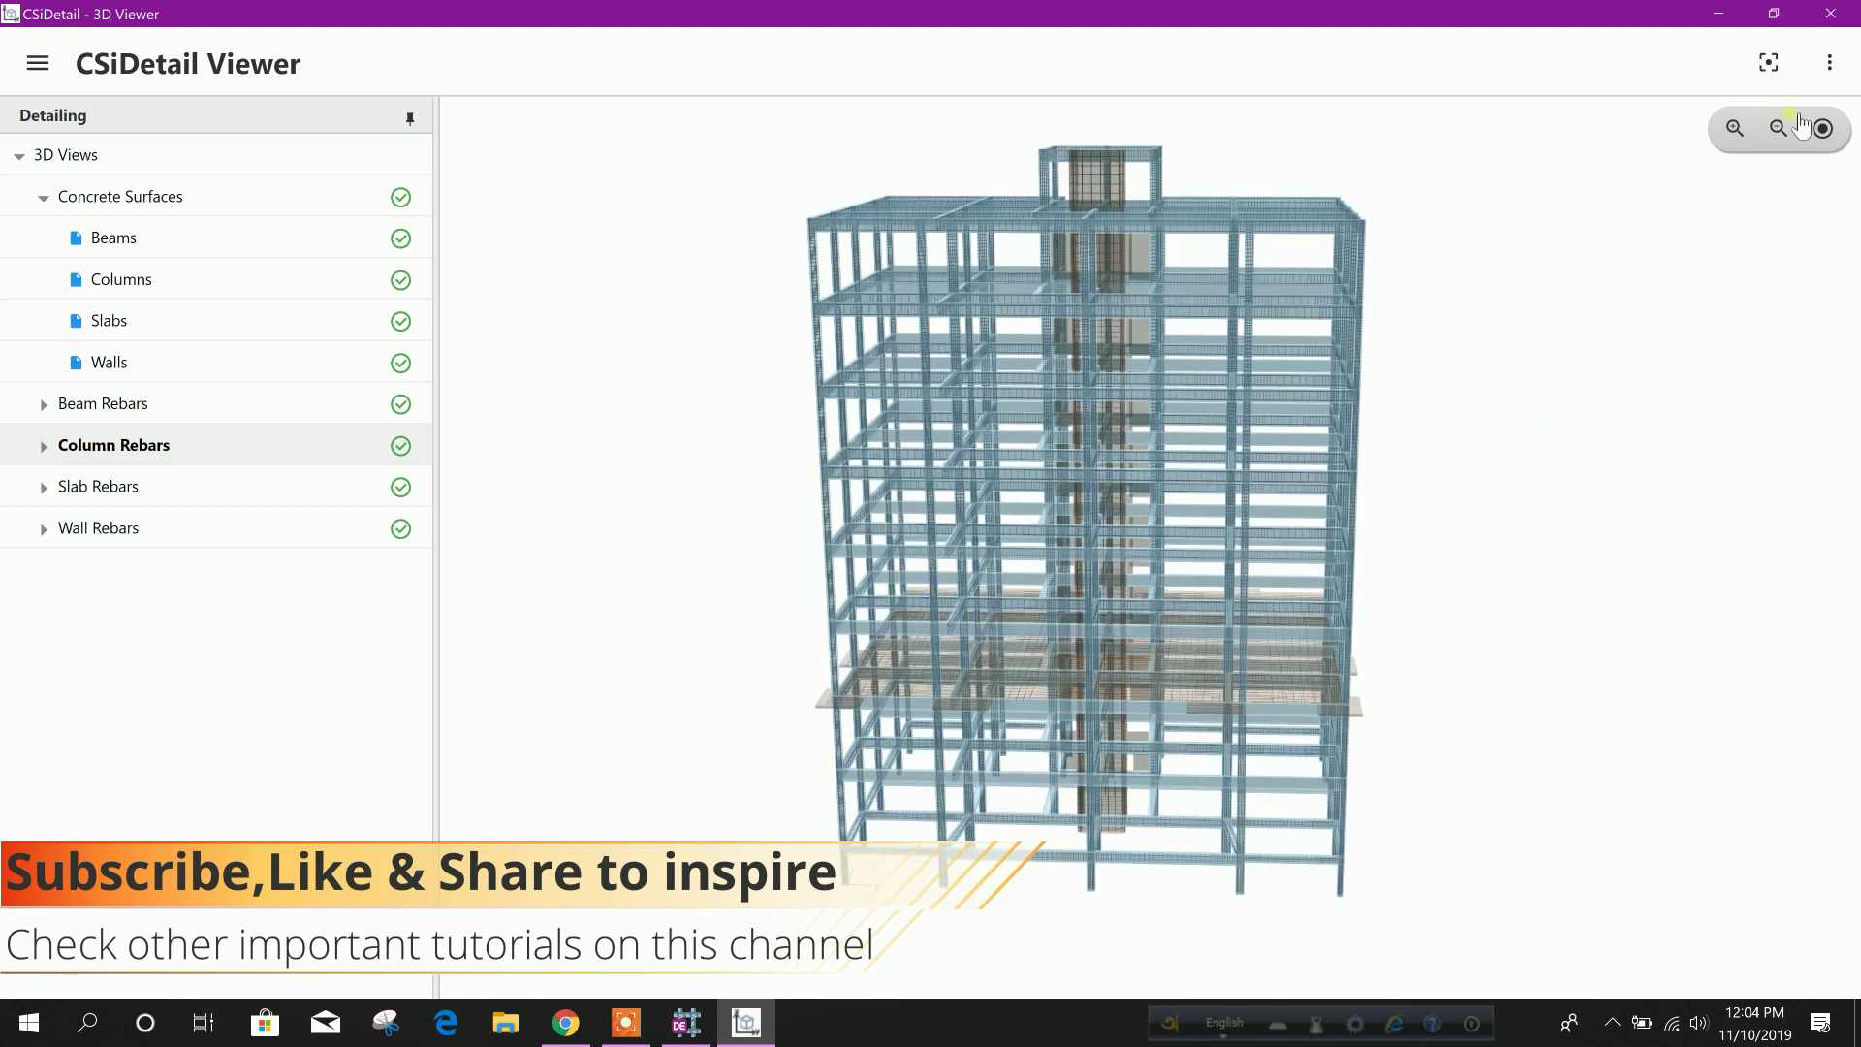
click(1822, 129)
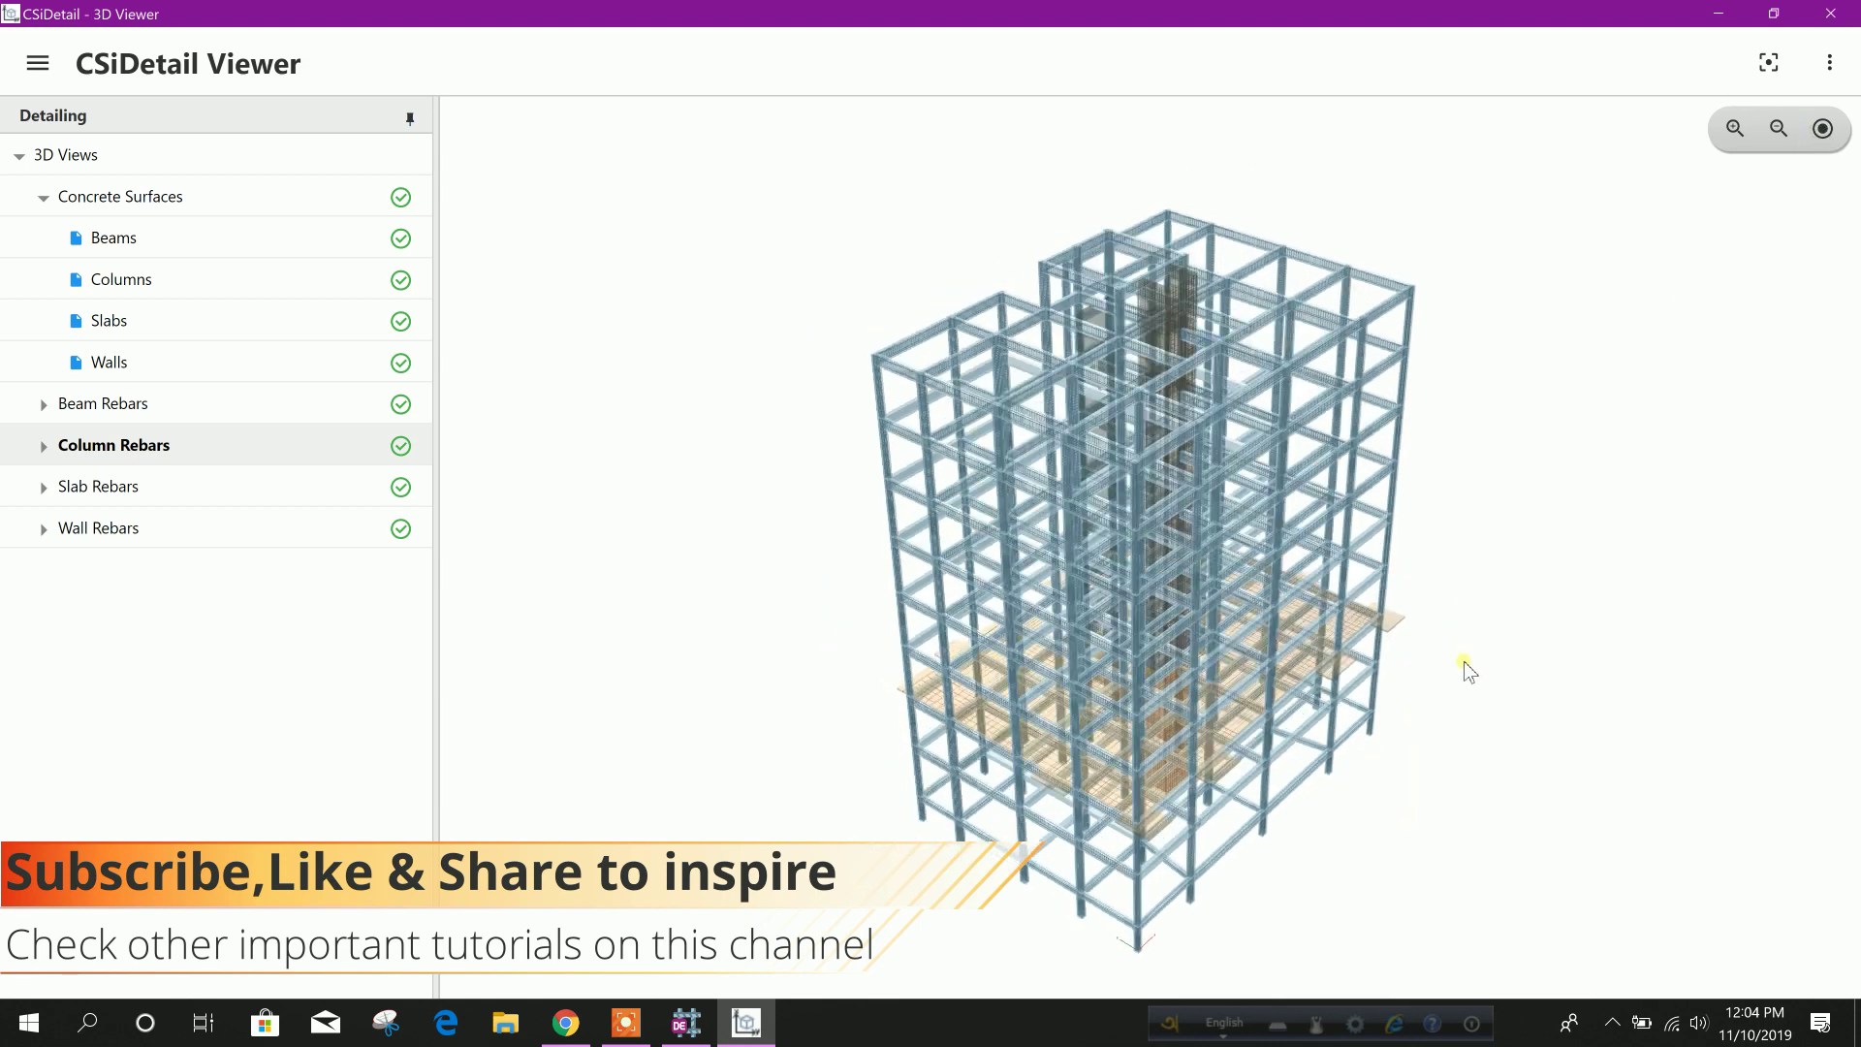
scroll(1424, 677, up, 3)
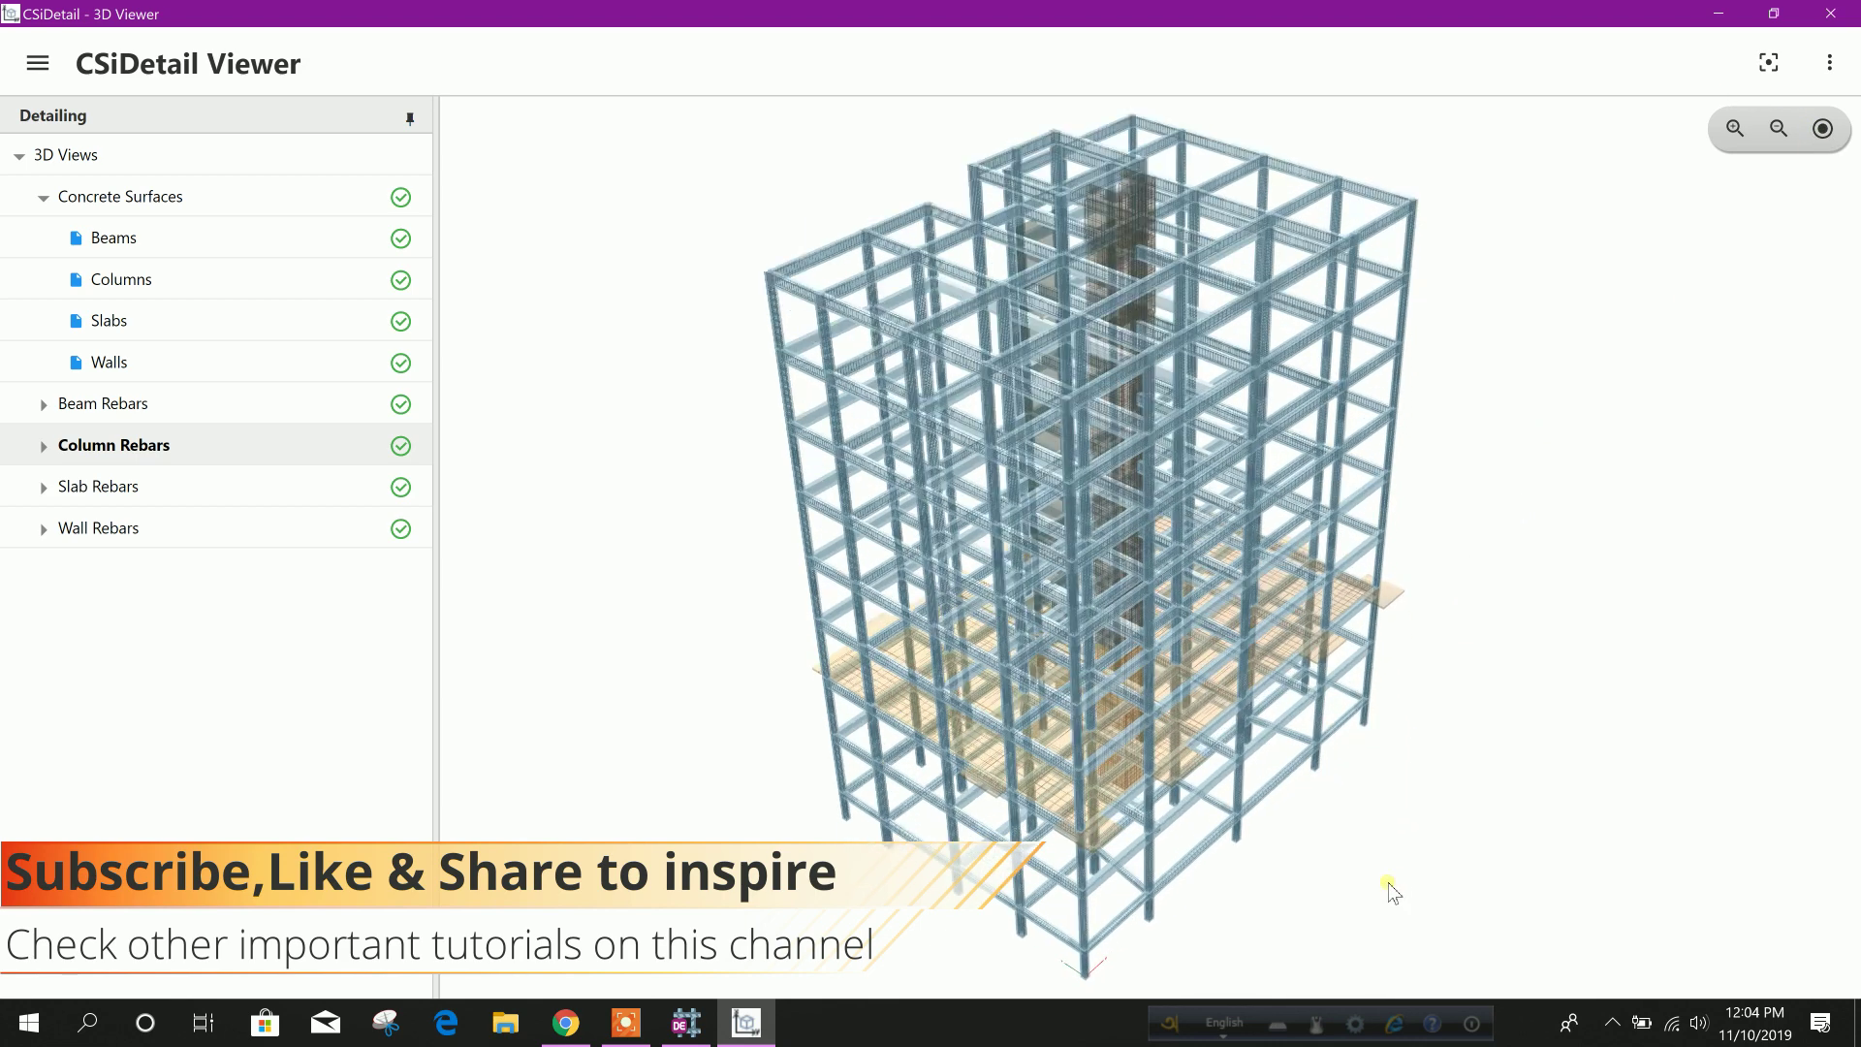